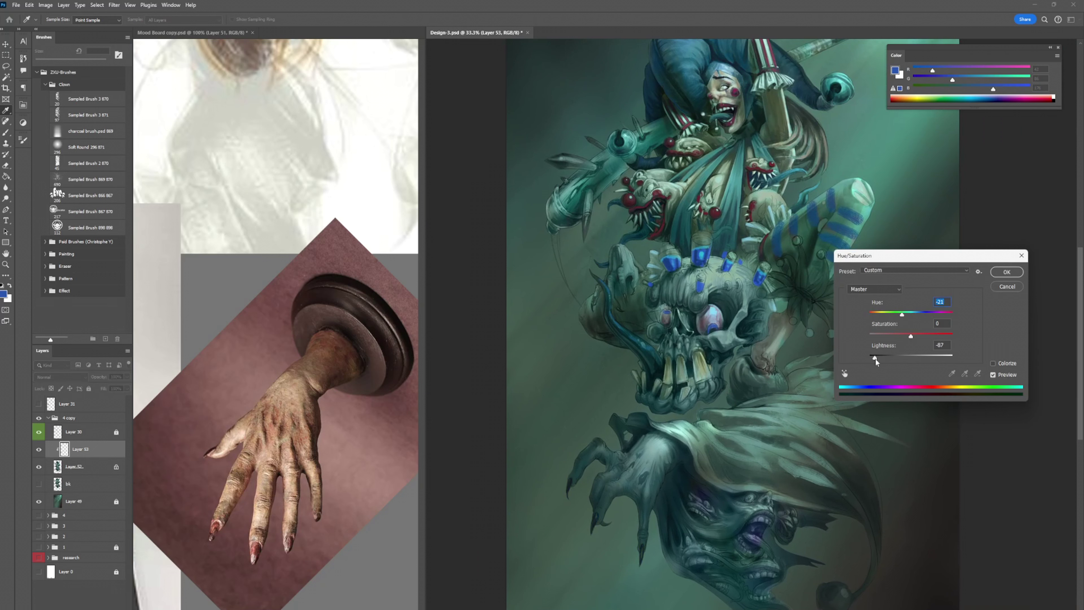
- Apply the Hue/Saturation adjustment with hue -21 and lightness -87, and merge the clipped layer into the layer below
click(1005, 272)
key(ctrl+e)
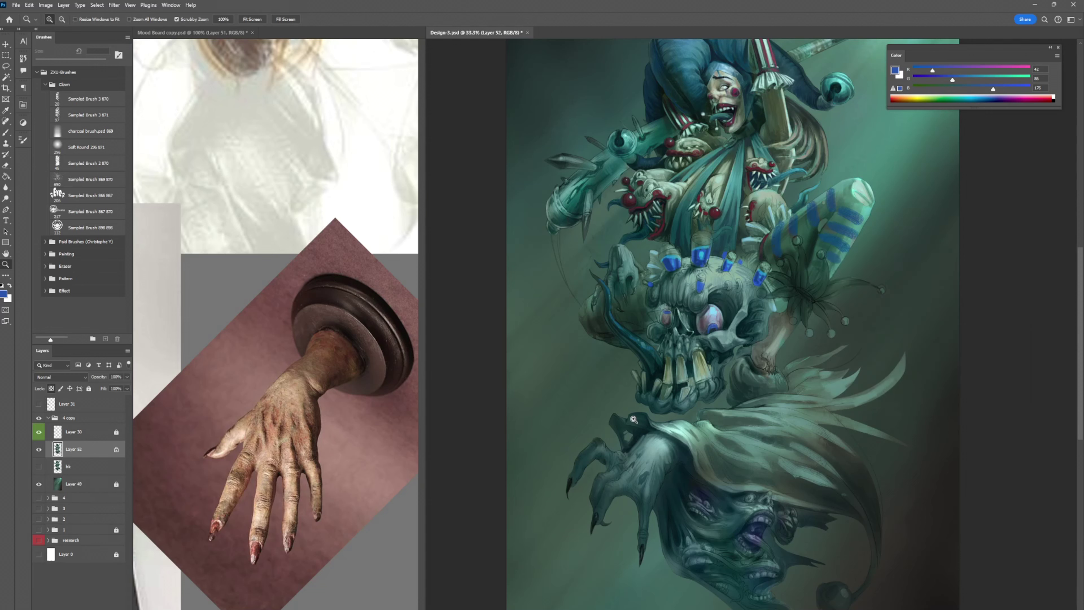
- Paint dark shading on the torn cuff above the clawed hand and around its finger bases, using tones sampled from the artwork
drag(631, 506, 658, 428)
key(b)
alt+click(618, 336)
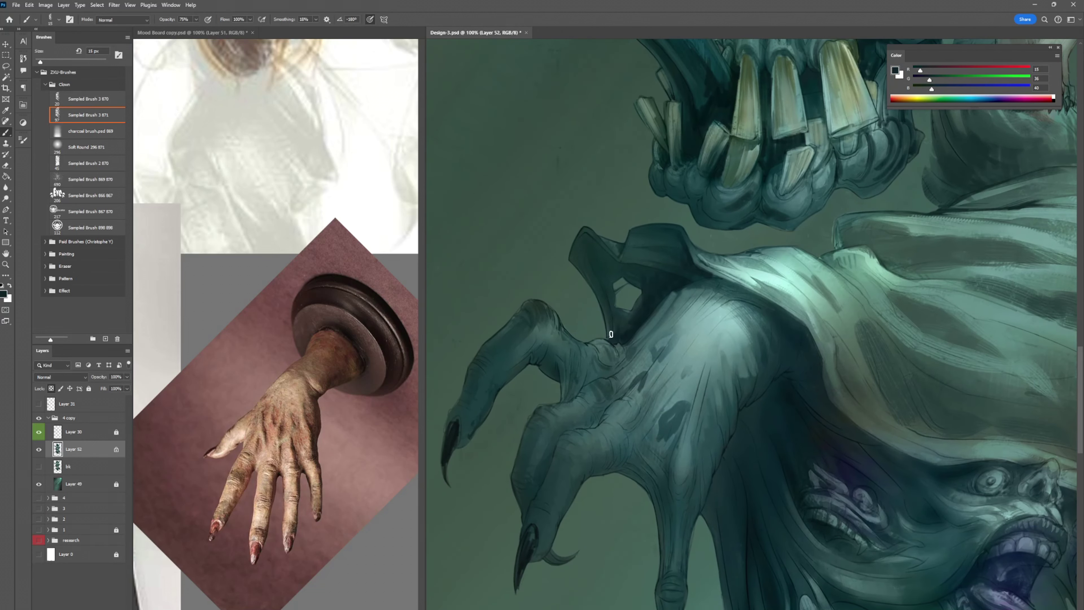
alt+click(635, 311)
alt+click(633, 309)
alt+click(620, 256)
alt+click(572, 257)
alt+click(609, 339)
alt+click(602, 380)
alt+click(565, 303)
- Add a new layer above Layer 30 and shade the knuckles and curled middle fingers with tones sampled from the hand
key(alt+bracketright)
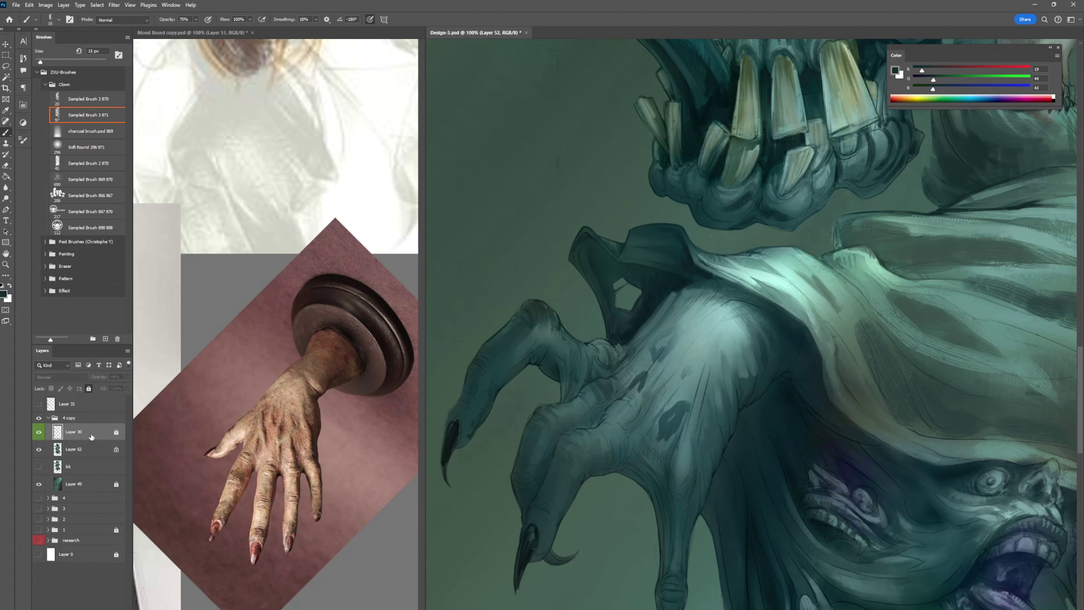
key(ctrl+shift+n)
key(Return)
alt+click(604, 371)
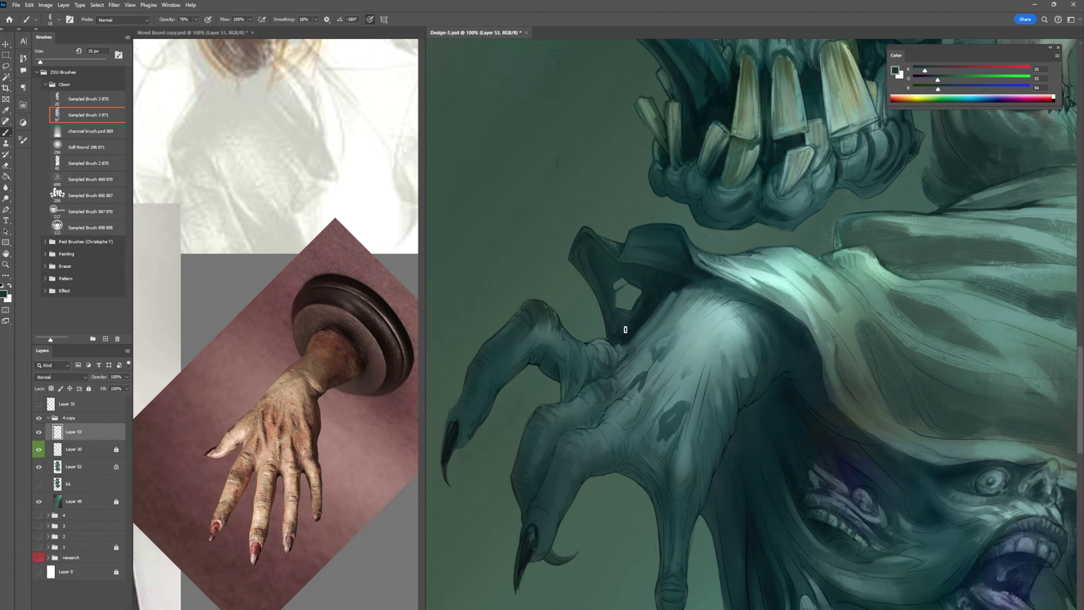
alt+click(592, 375)
alt+click(602, 404)
alt+click(521, 446)
alt+click(535, 486)
- Darken the paint colour and deepen the shadows and contours along the hand's curled fingers, resampling tones from each finger
drag(934, 80, 927, 80)
drag(925, 70, 919, 70)
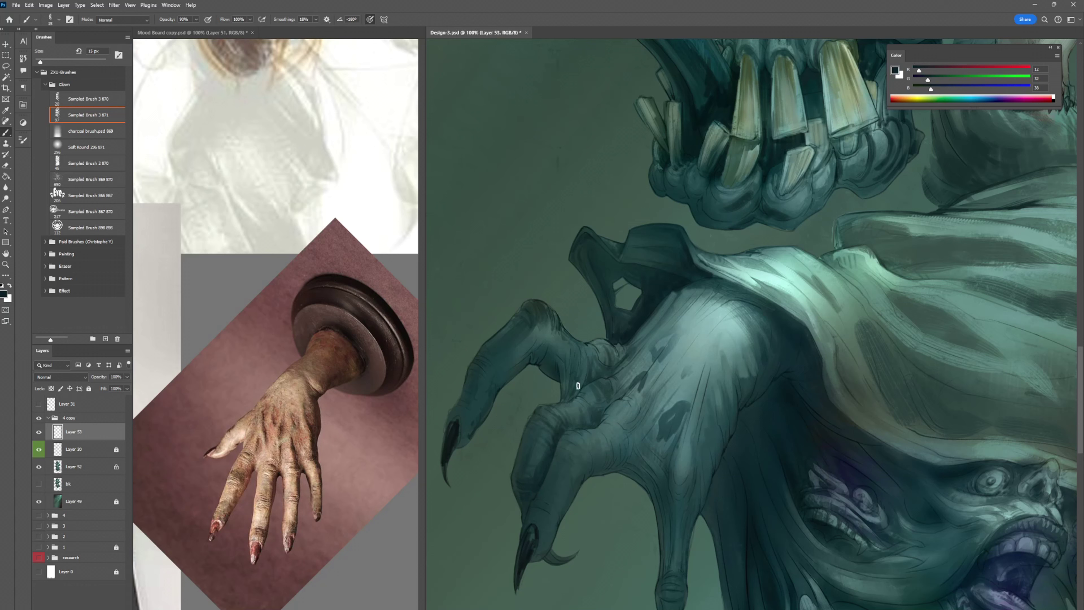
alt+click(540, 421)
alt+click(562, 431)
alt+click(452, 421)
alt+click(485, 411)
alt+click(541, 354)
alt+click(552, 359)
alt+click(601, 368)
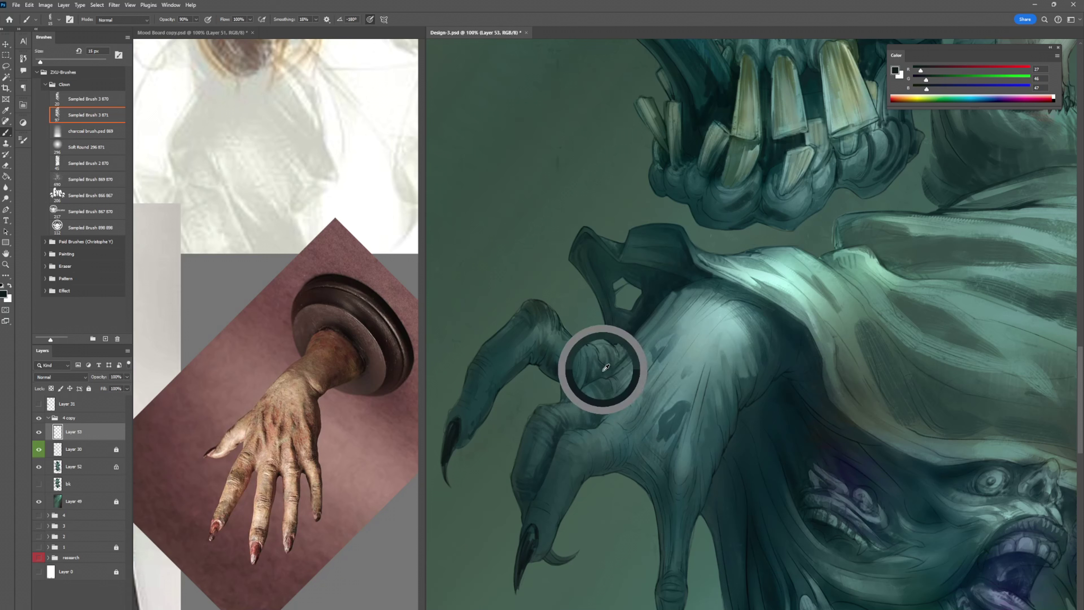
- Paint a light rim along the upper edge of the hand and the uppermost finger's knuckle
alt+click(690, 321)
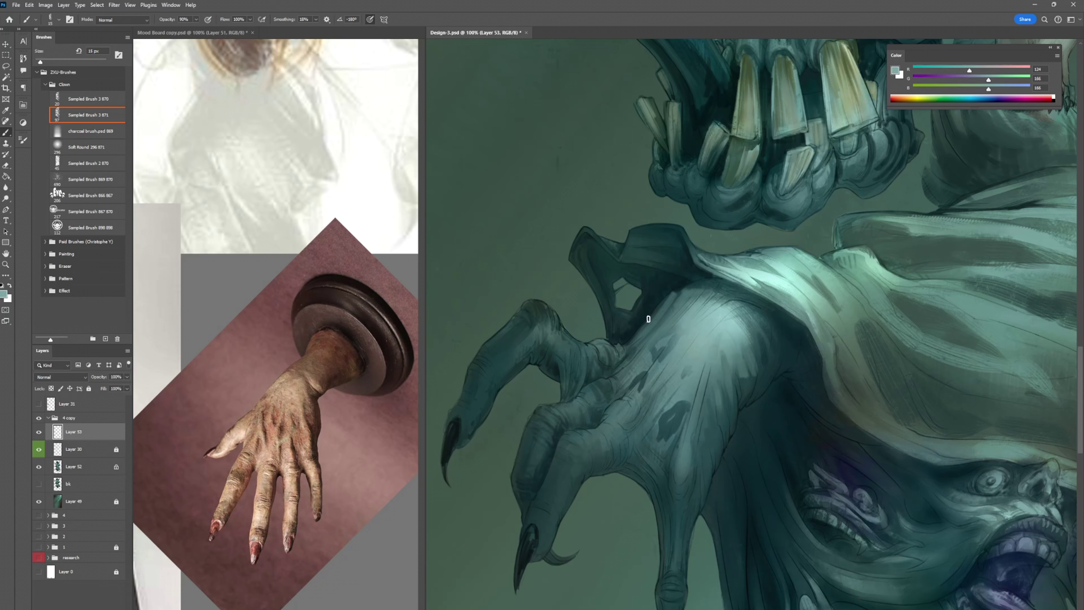
alt+click(650, 319)
mouse_move(673, 294)
mouse_down()
mouse_move(657, 311)
mouse_move(682, 291)
mouse_up()
alt+click(618, 368)
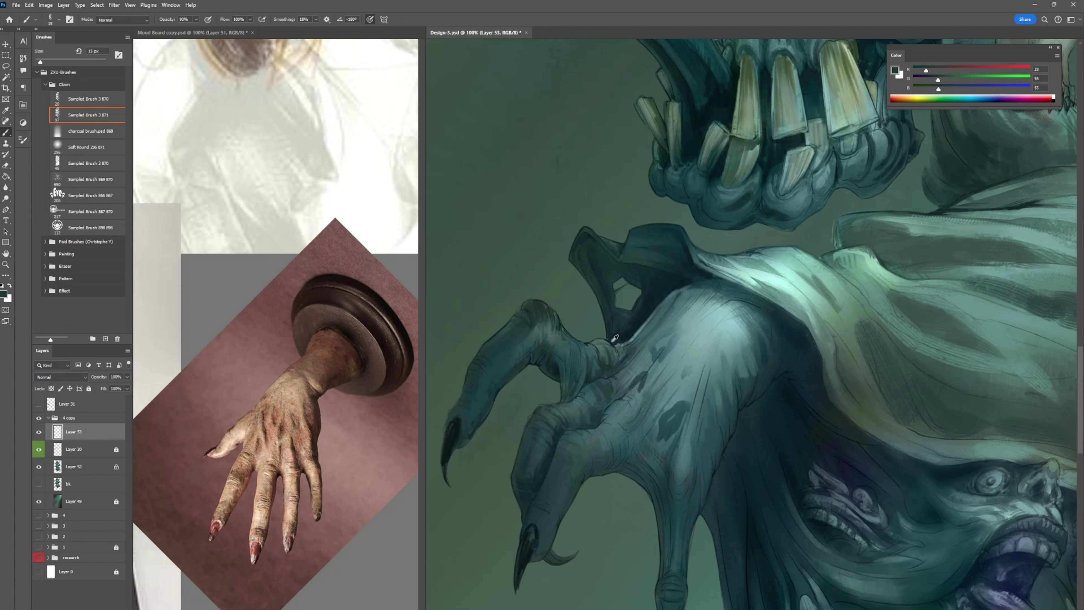
alt+click(661, 330)
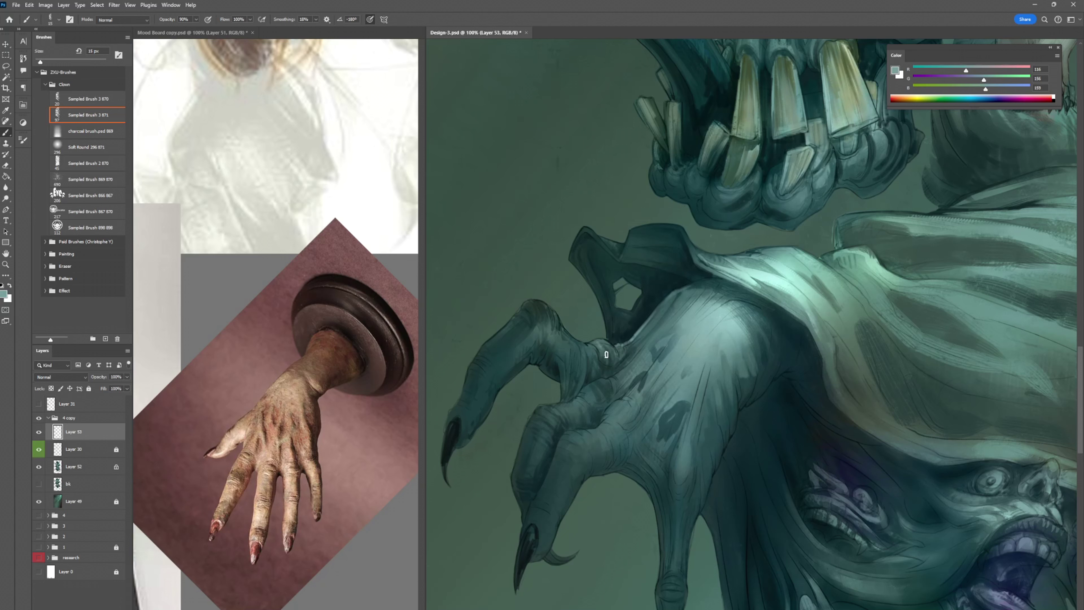
- Refine the creases on the middle finger knuckles with sampled dark and mid tones
alt+click(629, 394)
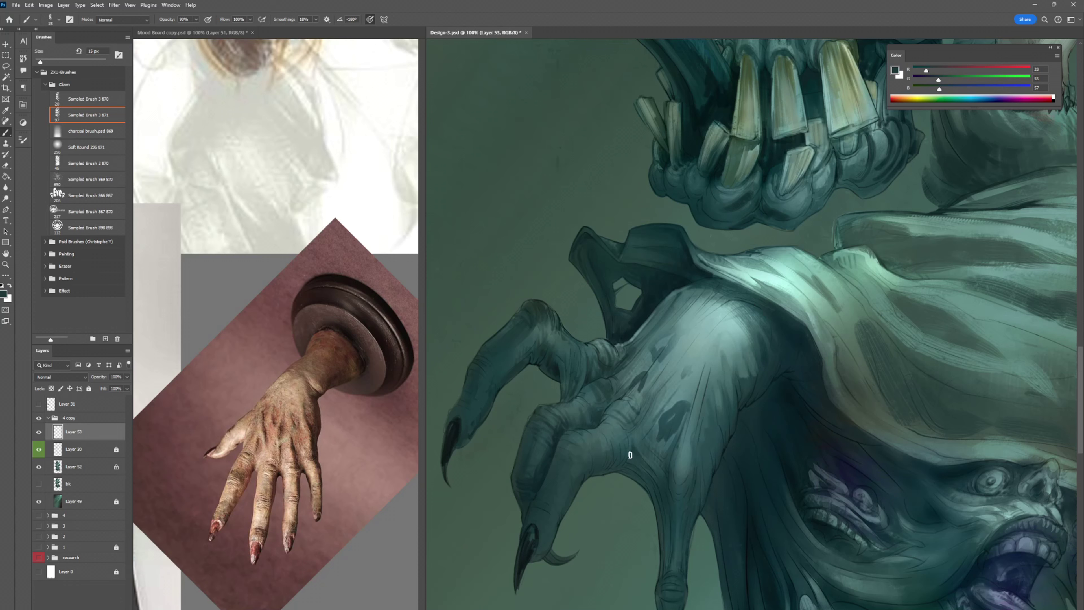
alt+click(583, 411)
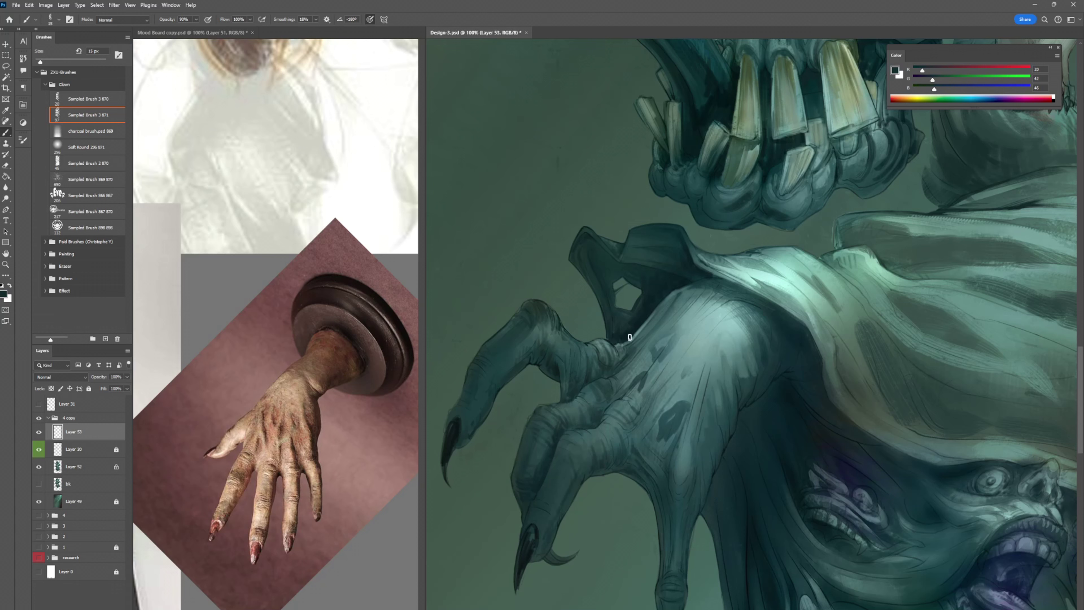
alt+click(579, 402)
alt+click(629, 361)
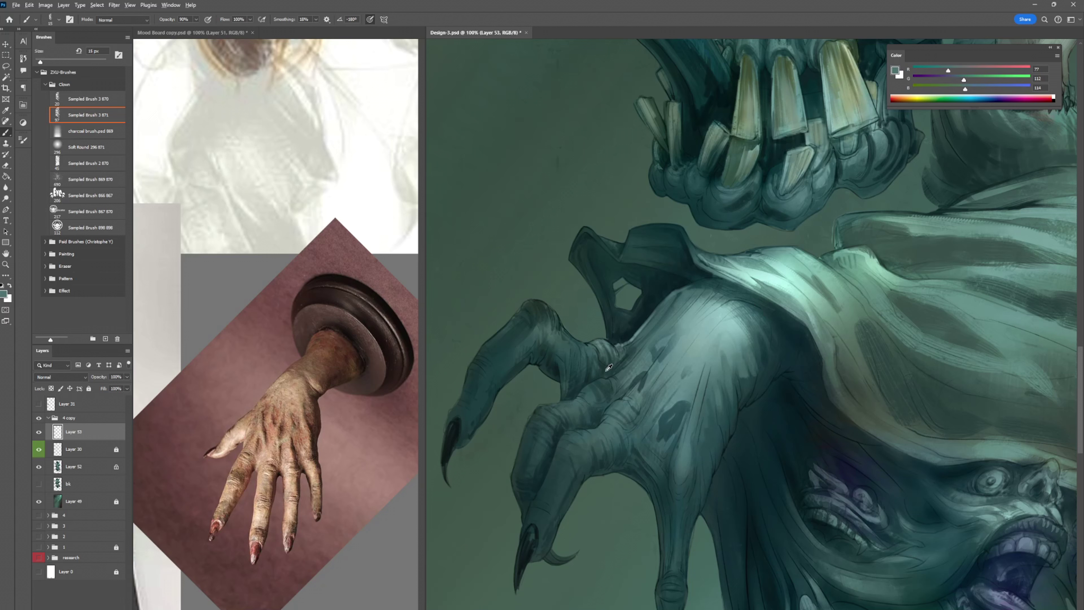
- Brush sampled teal strokes diagonally across the back of the hand toward the wrist to build up its skin texture
alt+click(698, 287)
drag(665, 309, 691, 291)
drag(681, 311, 698, 293)
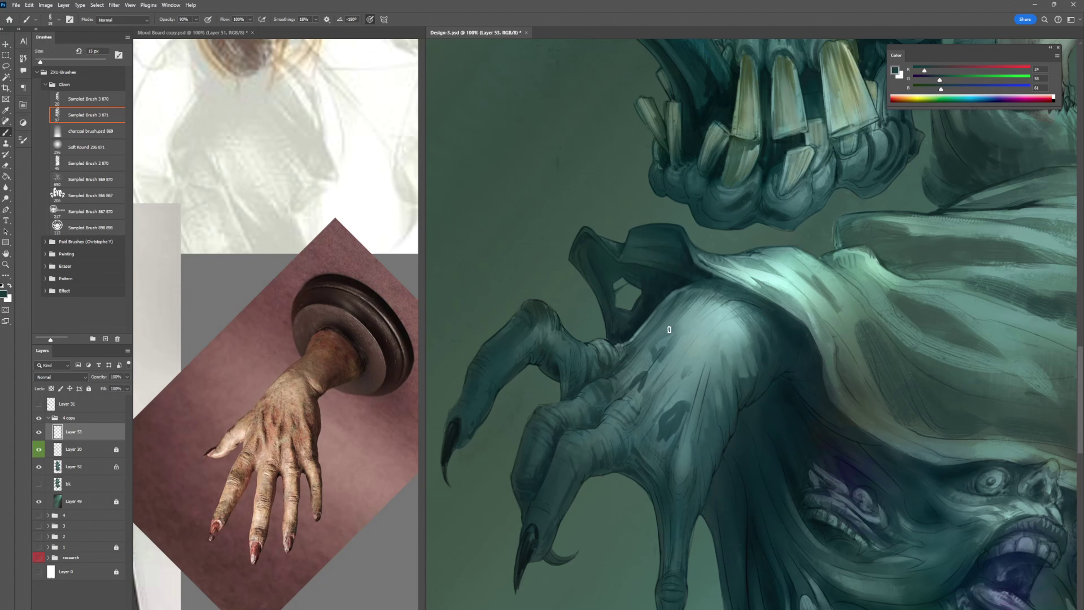
drag(678, 331, 712, 300)
mouse_move(682, 341)
mouse_down()
mouse_move(718, 301)
mouse_move(697, 318)
mouse_move(725, 309)
mouse_up()
alt+click(717, 303)
alt+click(718, 306)
drag(710, 334, 731, 312)
drag(717, 336, 734, 318)
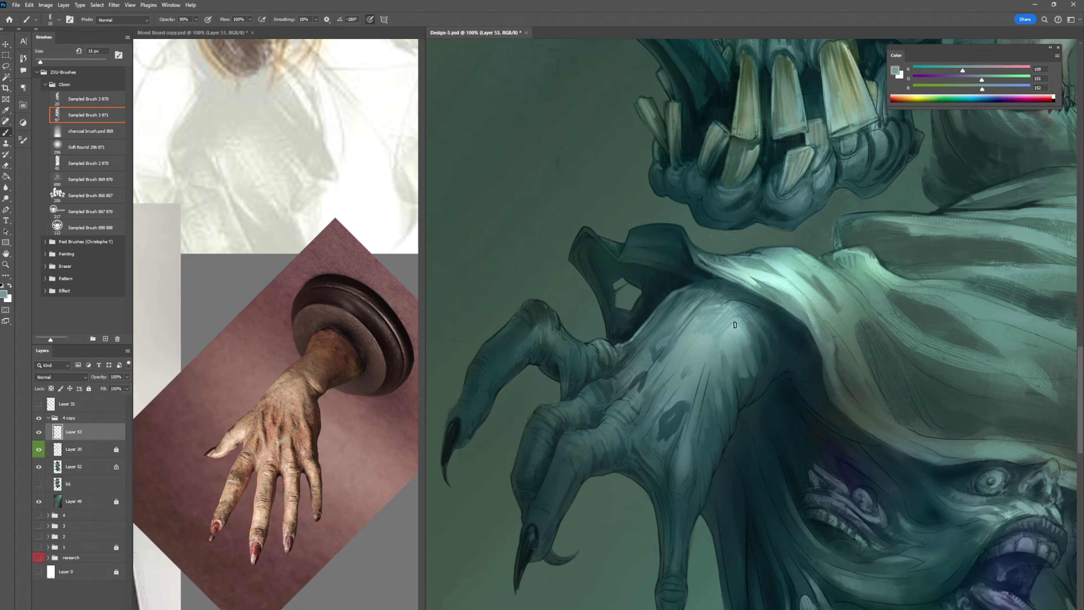
- Rotate the canvas and refine the cloth hem over the wrist and the dark cuff folds with sampled tones
key(r)
drag(896, 252, 775, 157)
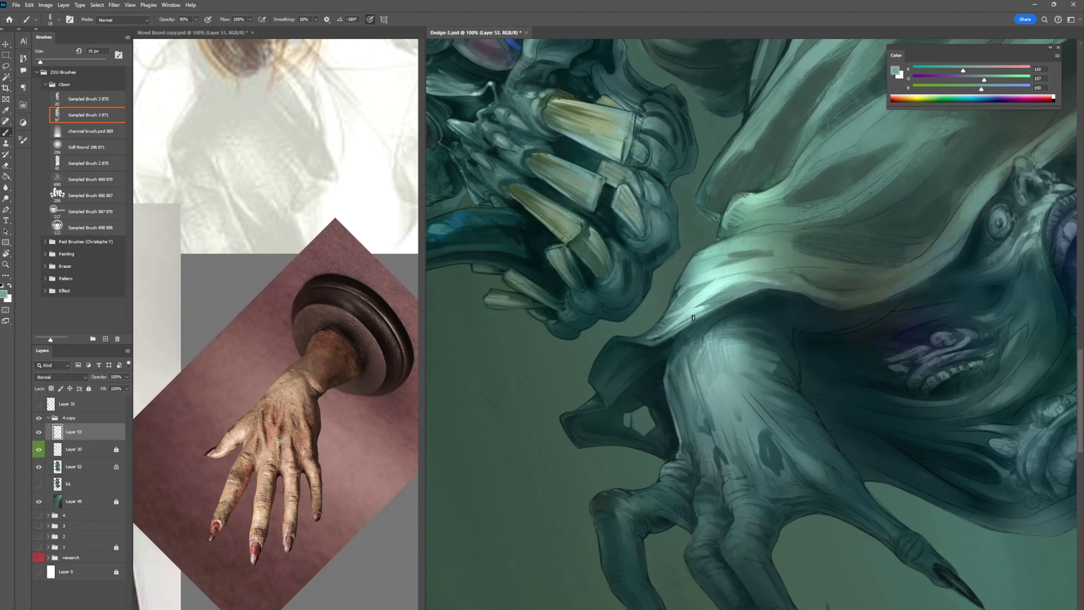
mouse_move(682, 327)
mouse_down()
mouse_move(715, 306)
mouse_move(663, 335)
mouse_move(703, 315)
mouse_move(694, 293)
mouse_move(668, 315)
mouse_up()
alt+click(665, 335)
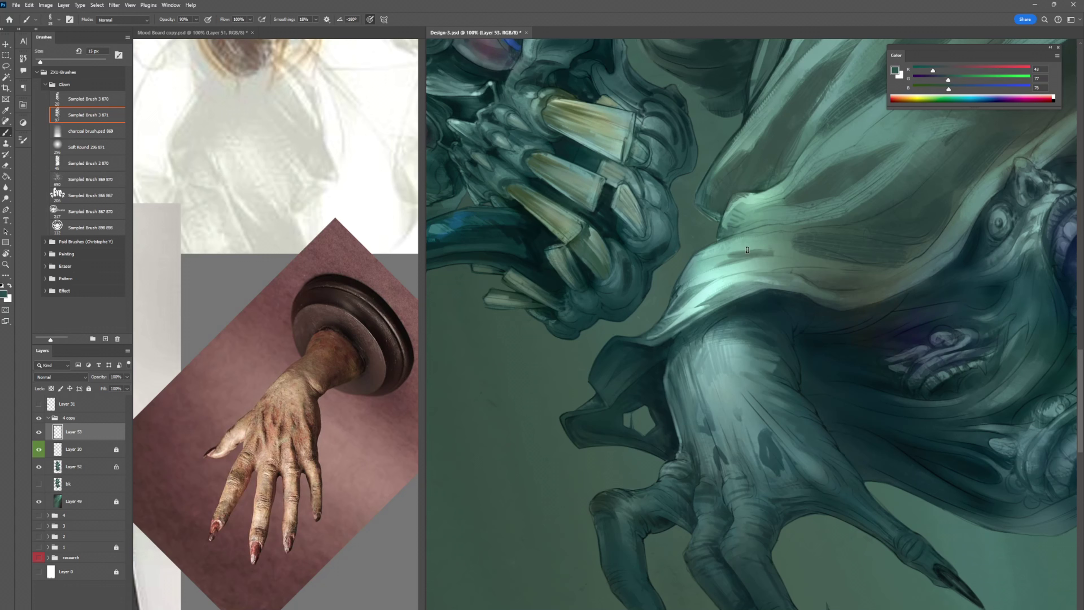
alt+click(727, 327)
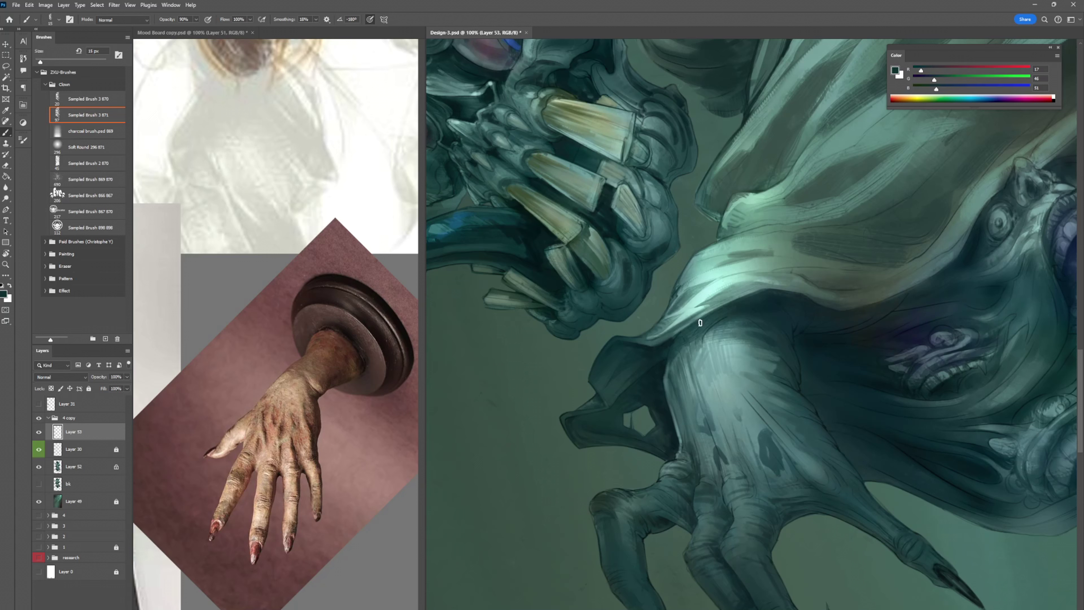
alt+click(673, 344)
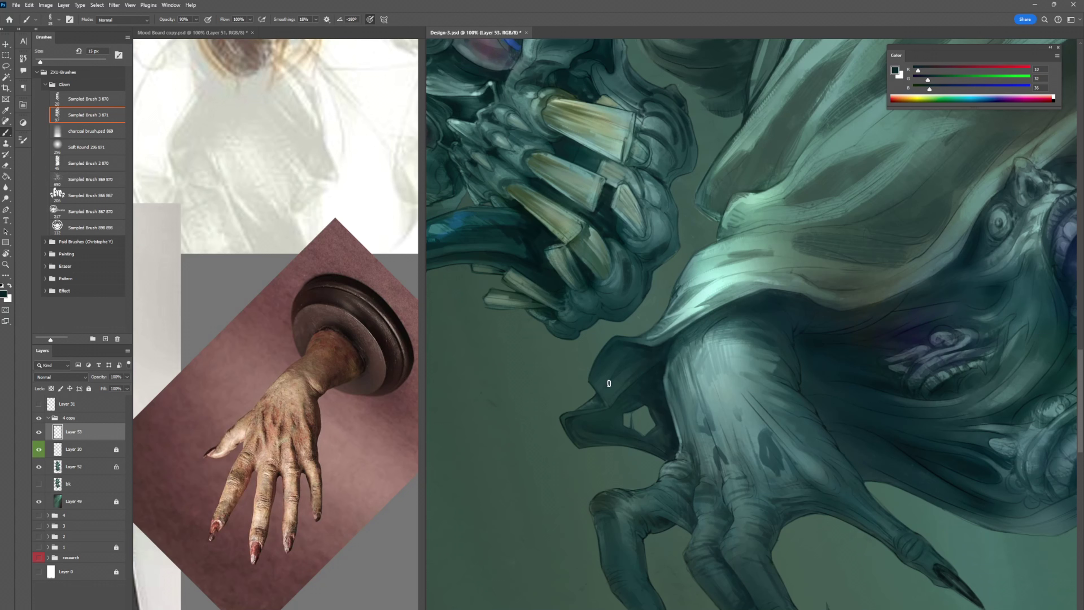
alt+click(639, 351)
alt+click(622, 381)
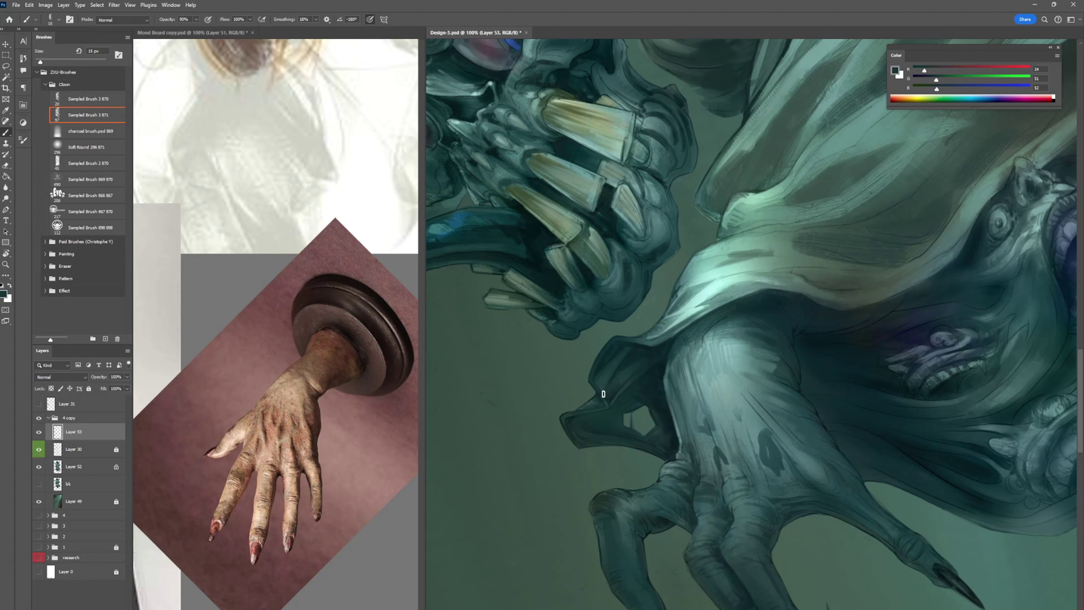
- Touch up the edge where the cuff meets its torn tip, using sampled dark and light tones
alt+click(602, 403)
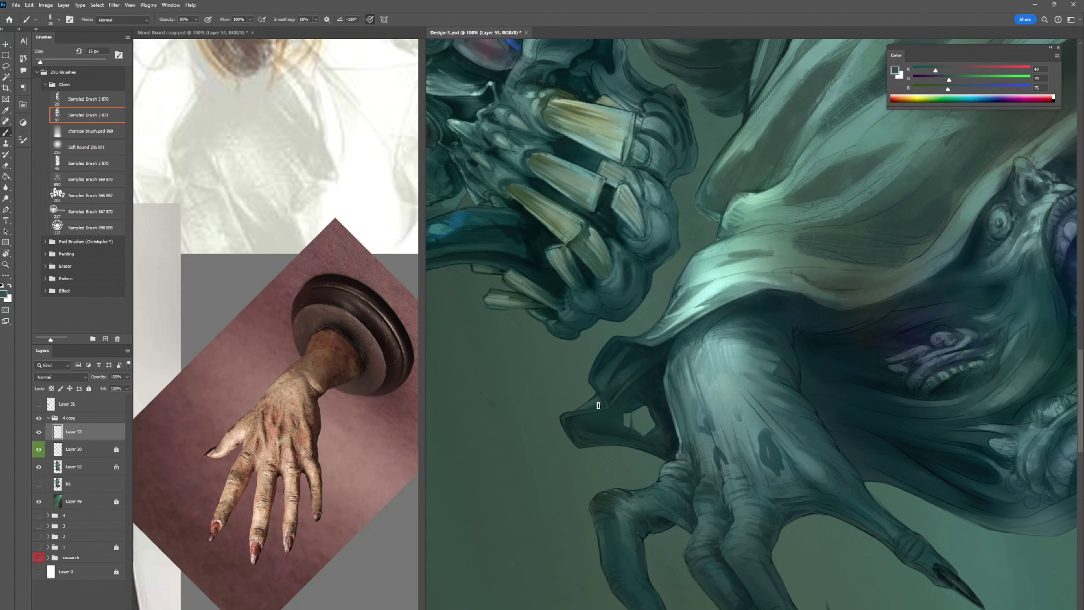
alt+click(591, 402)
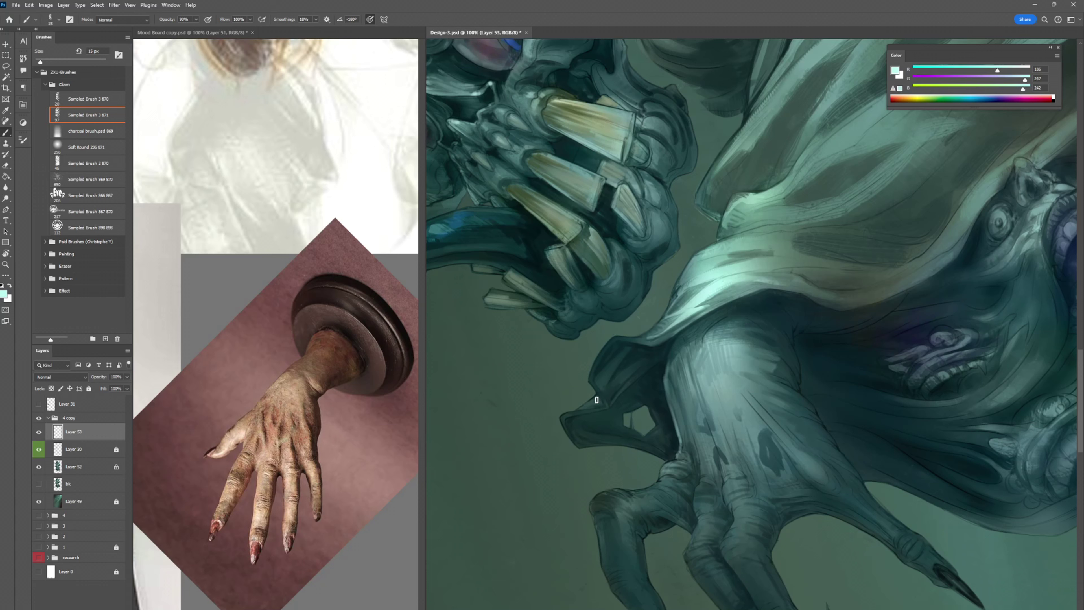
alt+click(598, 401)
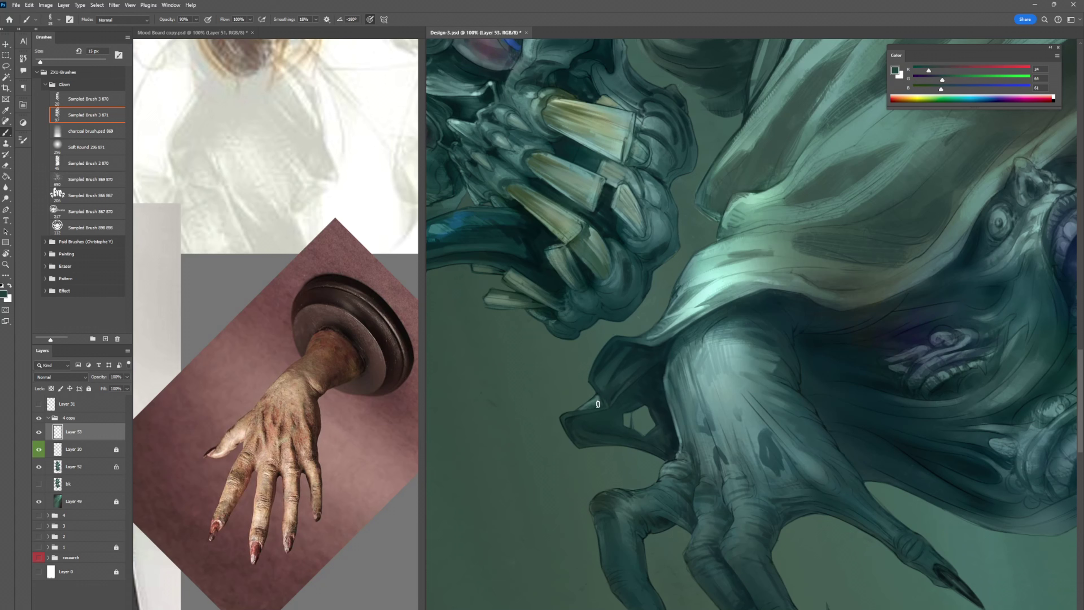
key(shift+b)
key(shift+b)
- Rotate the canvas back and paint dark contour lines down the lowest finger and creases on the middle finger knuckles
key(r)
mouse_move(632, 323)
mouse_down()
mouse_move(713, 231)
mouse_move(736, 224)
mouse_up()
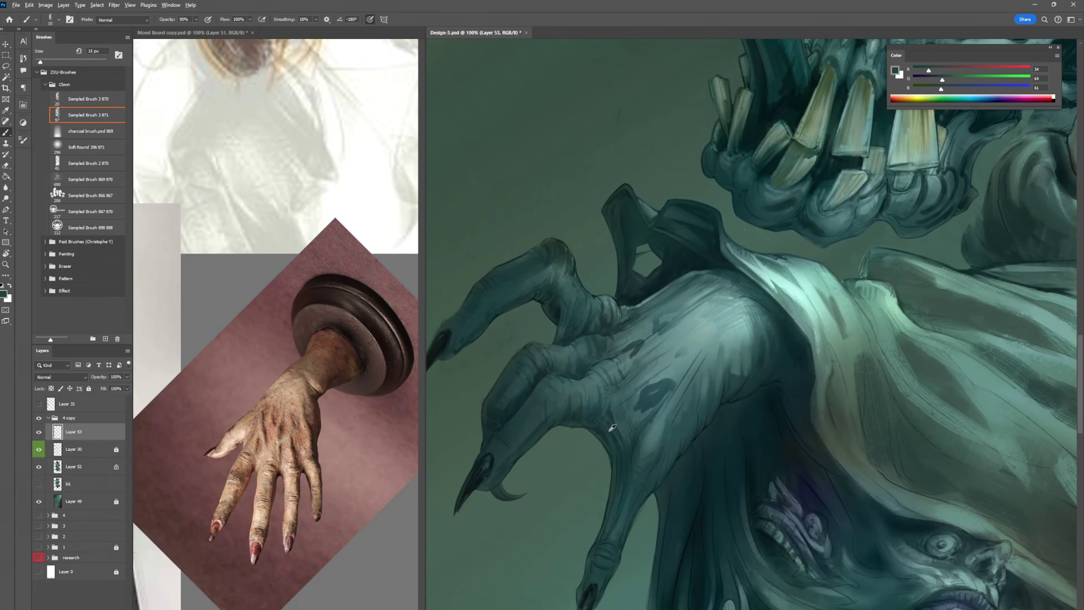
alt+click(621, 441)
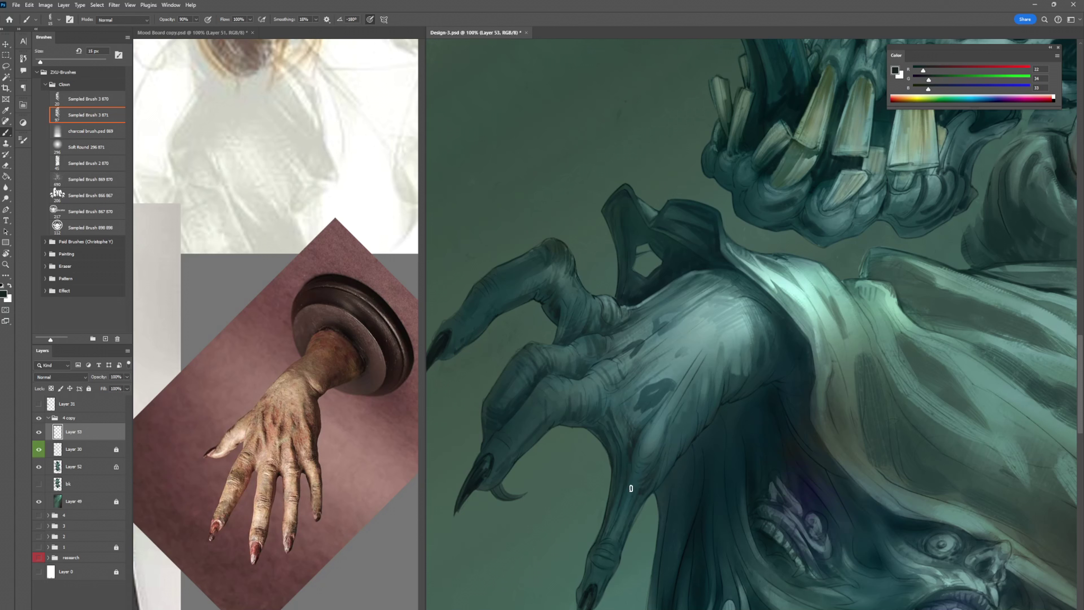
drag(633, 490, 619, 543)
alt+click(602, 338)
alt+click(599, 341)
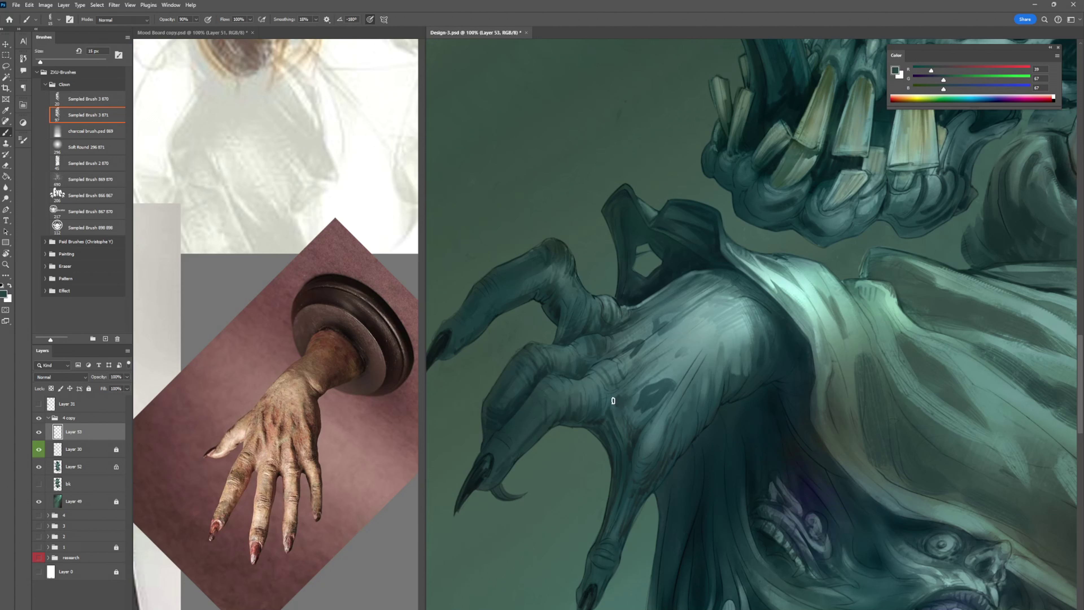
- Add fine light strokes to the lit area near the wrist and shade the hand's shadowed underside
alt+click(739, 295)
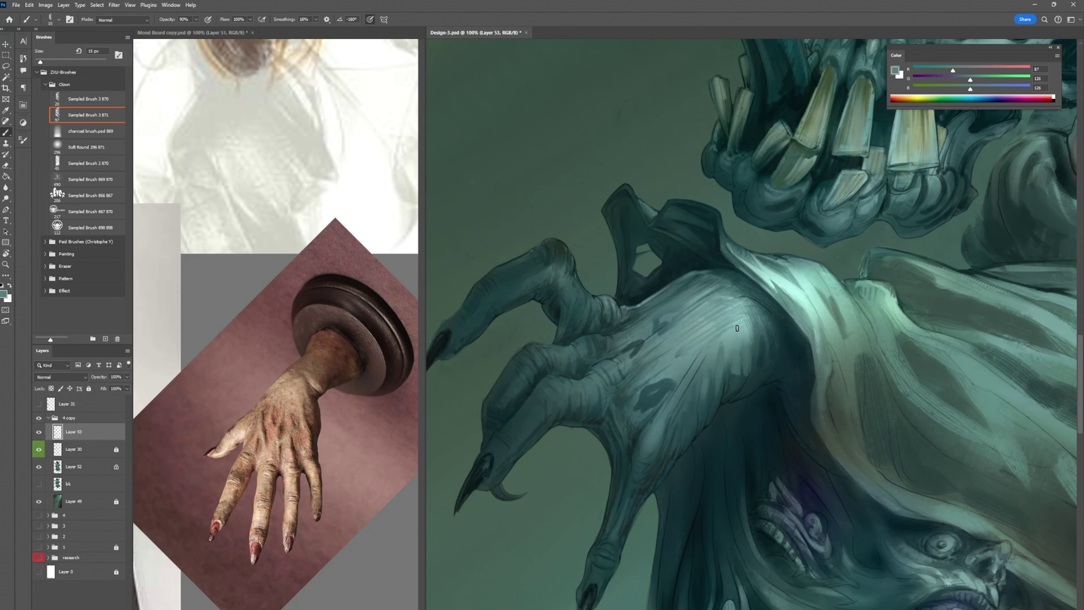
alt+click(672, 445)
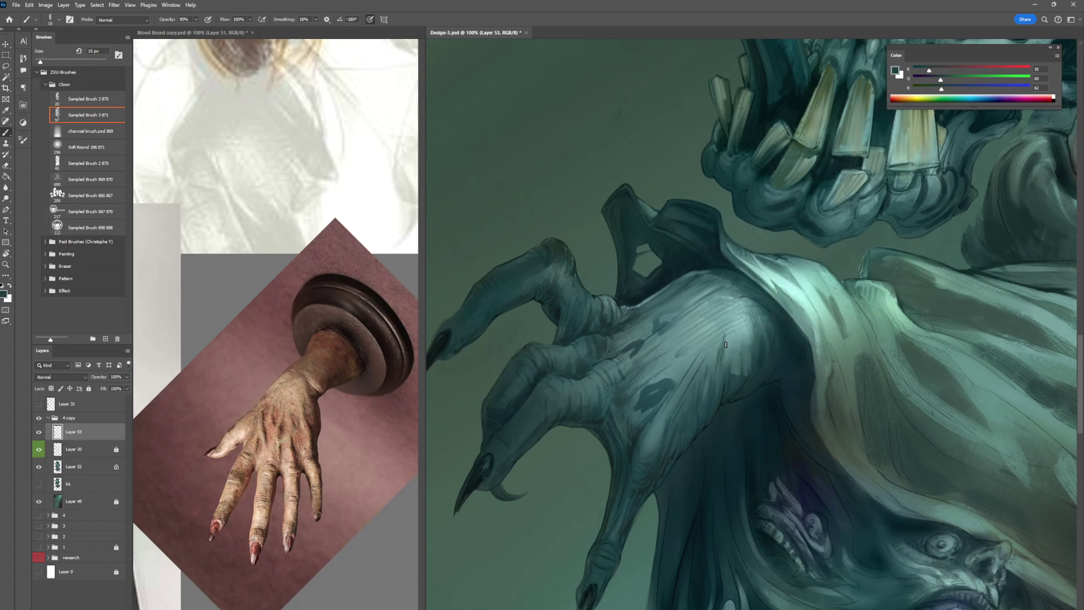
alt+click(742, 372)
alt+click(738, 372)
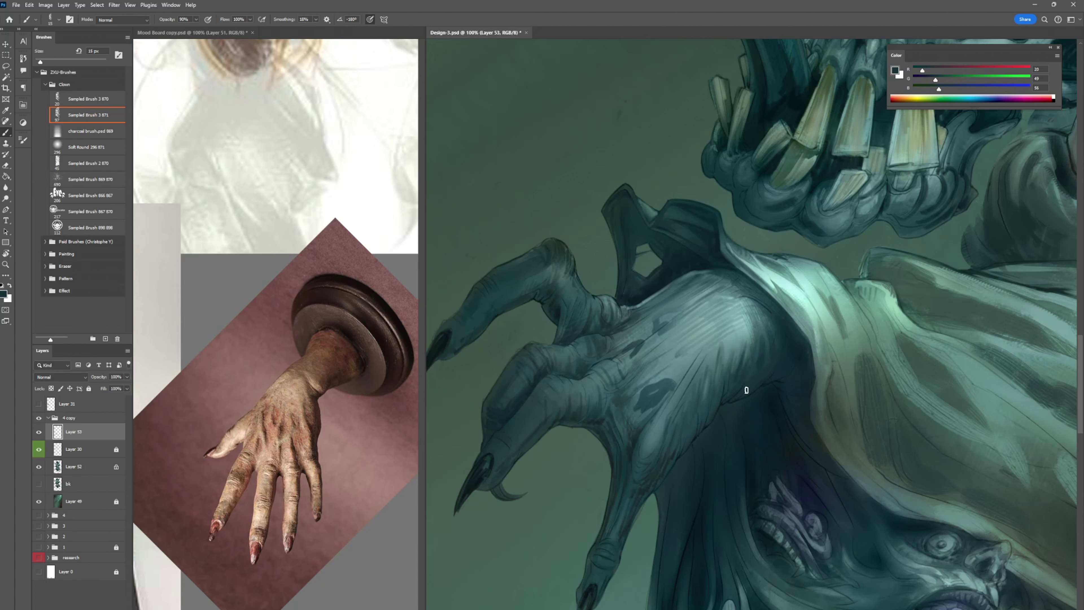
alt+click(786, 329)
- Detail the end joint and base knuckle of the lowest finger with sampled tones
alt+click(616, 501)
drag(603, 554, 592, 571)
alt+click(662, 423)
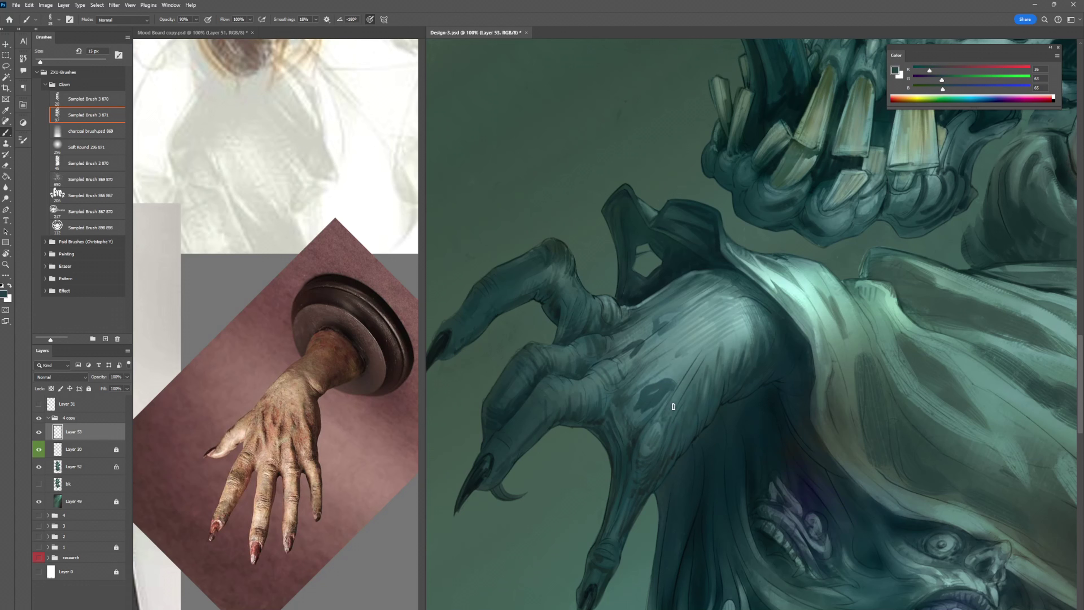
- Refine the curled fingers with sampled tones and paint a lighter strip along the front middle finger toward its claw
alt+click(547, 264)
alt+click(611, 414)
drag(614, 405, 712, 394)
alt+click(638, 384)
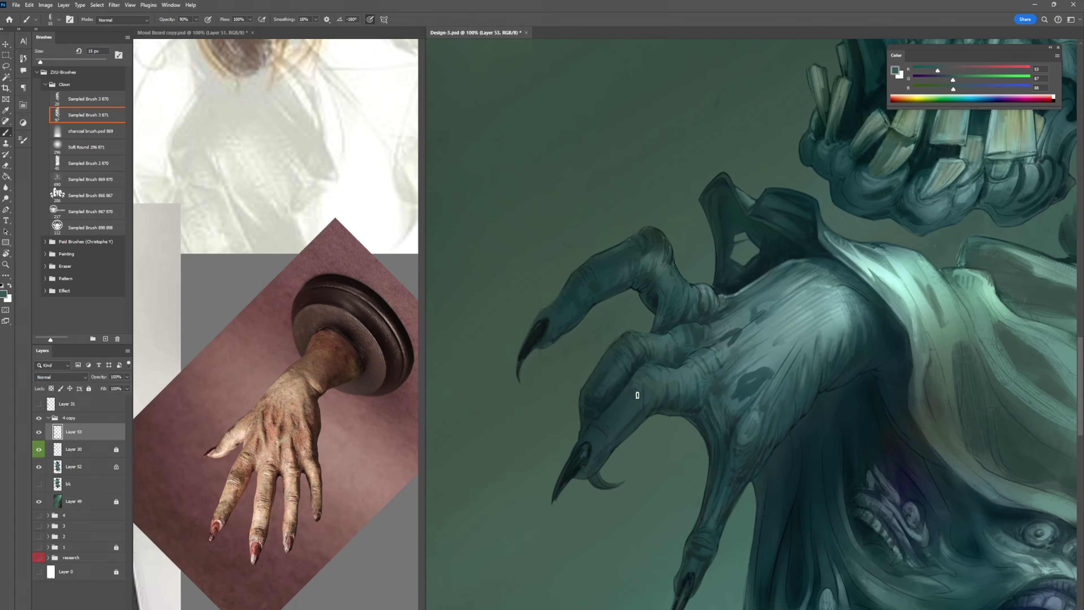
drag(636, 394, 601, 422)
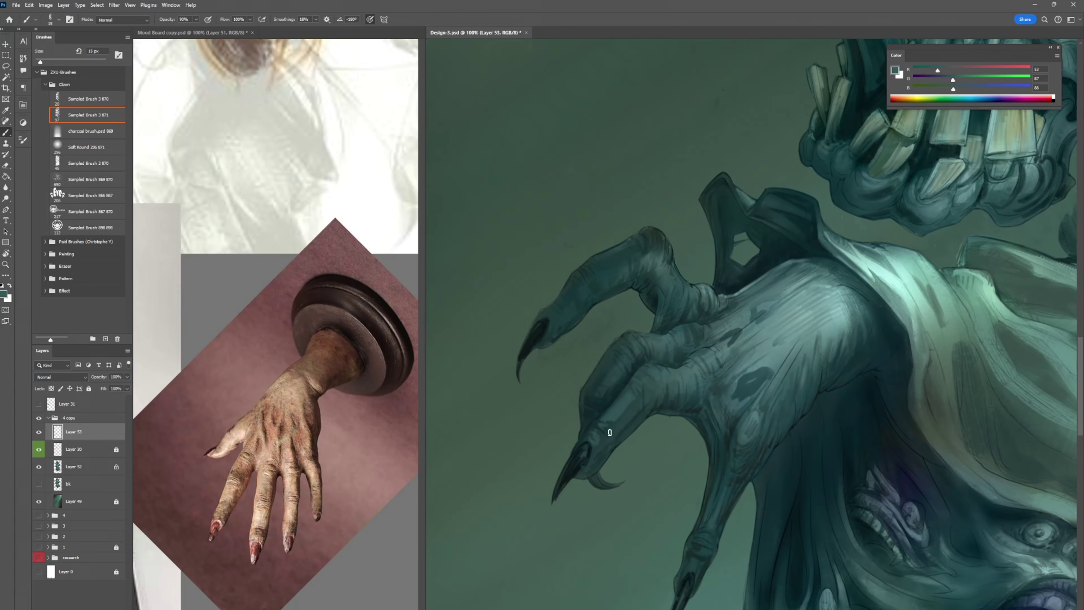
- Add creases to the rear middle finger and blend the skin tones between the knuckles and the back of the hand
alt+click(635, 335)
alt+click(684, 404)
alt+click(743, 311)
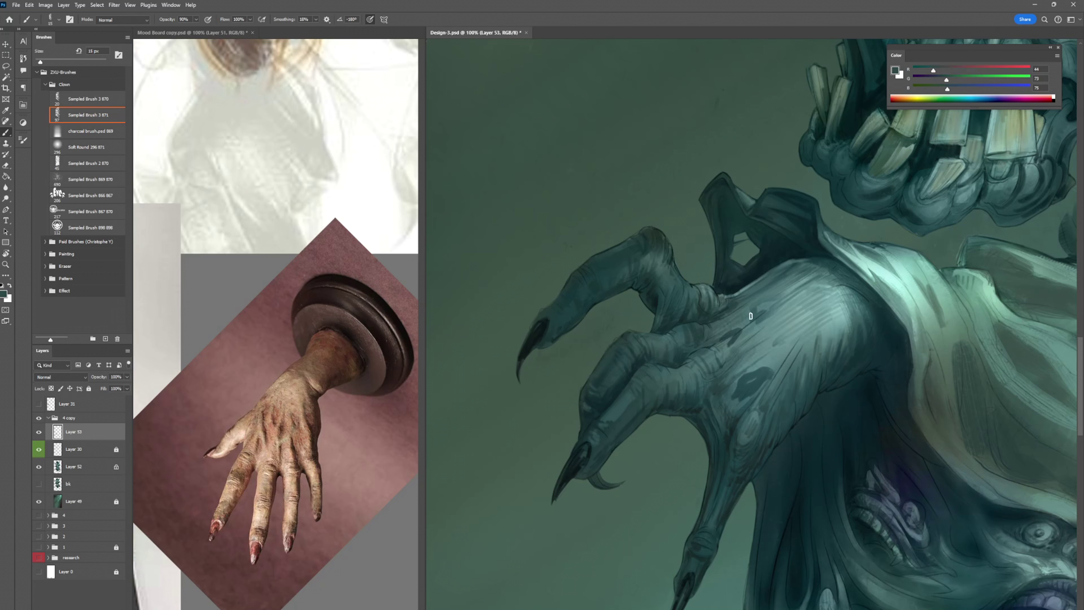
- Paint dark folds inside the cuff and around the gaps in its torn cloth
alt+click(802, 270)
alt+click(768, 263)
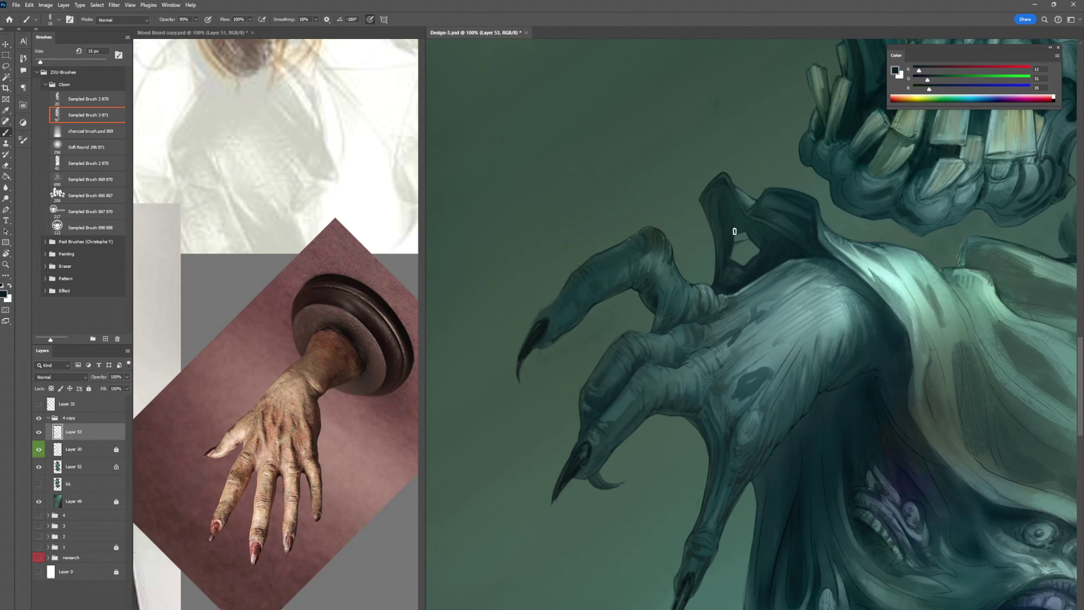
alt+click(736, 249)
- Blend sampled light and mid skin tones into the streaks between the back of the hand and the knuckles
alt+click(803, 360)
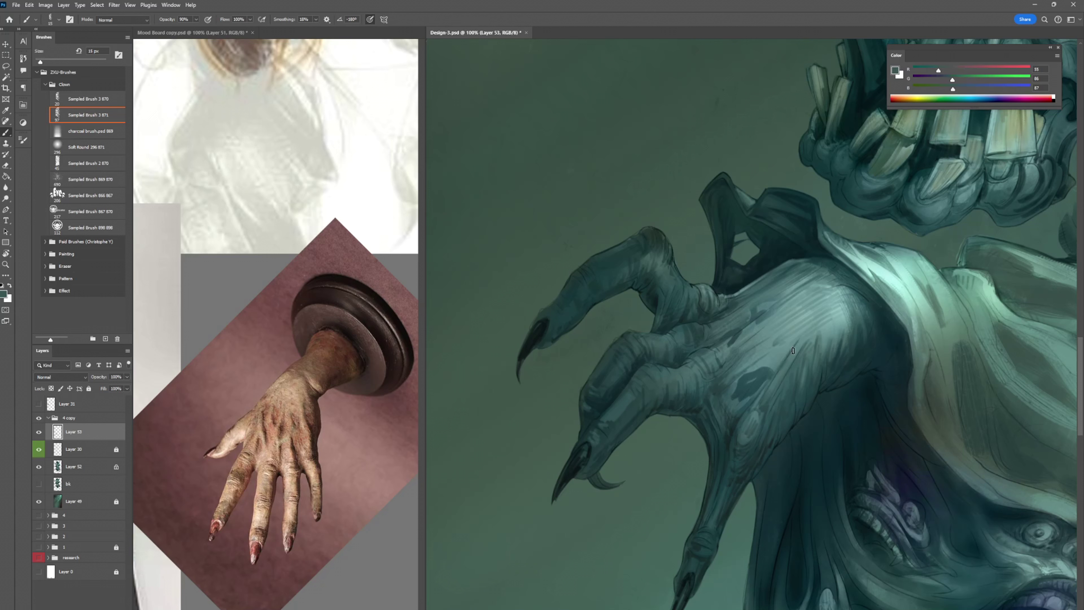
alt+click(798, 315)
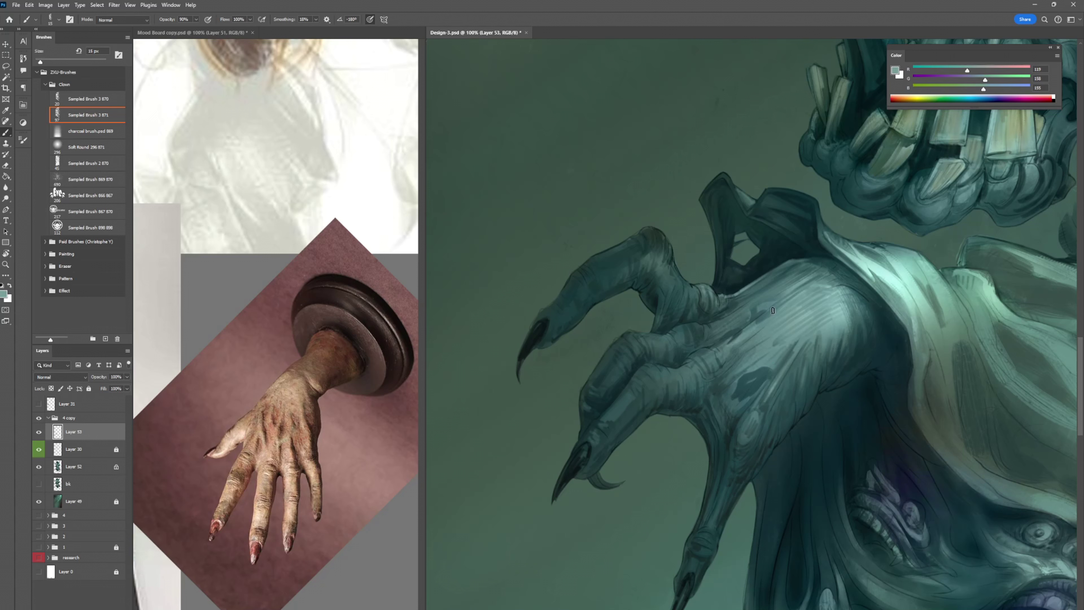
drag(712, 352, 695, 359)
- Deepen the shadows on the wrist under the sleeve edge and along the underside of the hand with sampled dark tones
alt+click(892, 335)
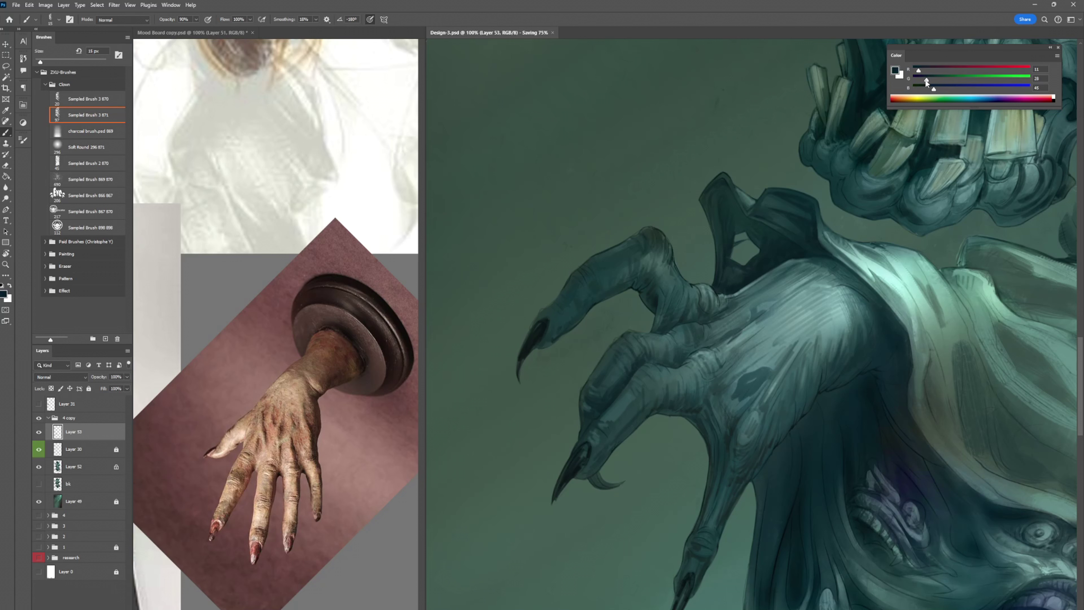
mouse_move(884, 333)
mouse_down()
mouse_move(881, 357)
mouse_move(871, 348)
mouse_move(848, 369)
mouse_move(852, 357)
mouse_move(855, 368)
mouse_move(898, 352)
mouse_move(878, 369)
mouse_up()
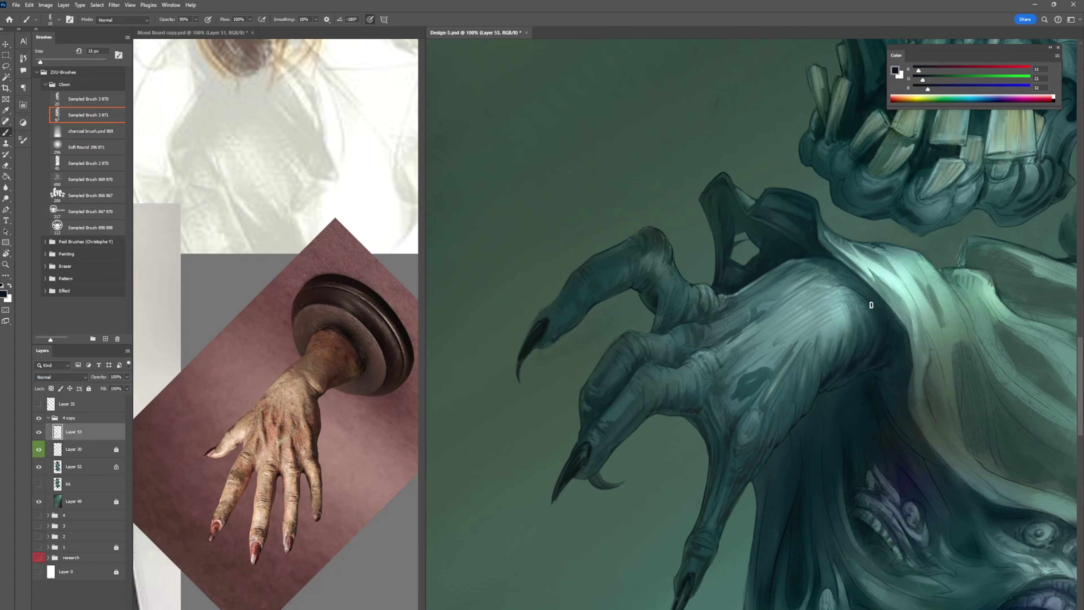
drag(850, 276, 867, 304)
alt+click(822, 389)
drag(801, 402, 774, 424)
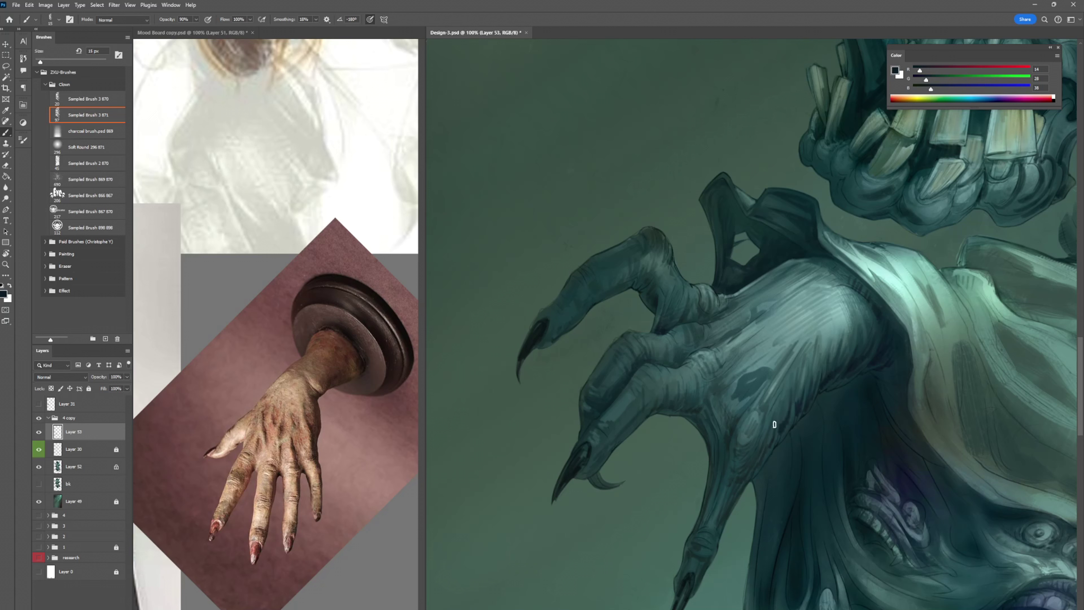
- Refine the underside of the hand between the wrist and the lowest finger with sampled dark and mid tones
alt+click(843, 496)
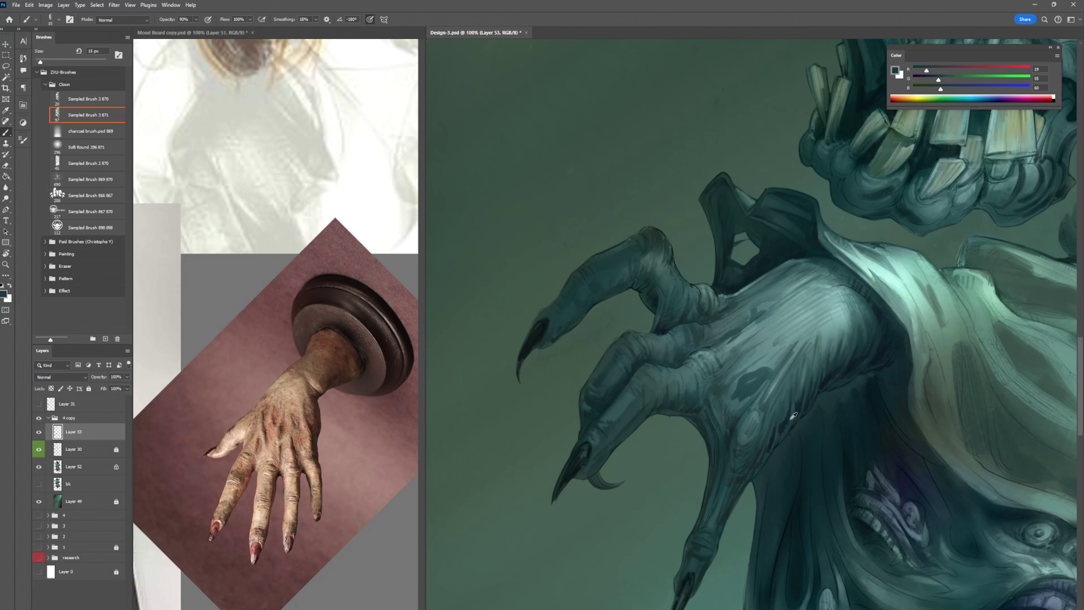
alt+click(797, 411)
alt+click(826, 398)
click(895, 70)
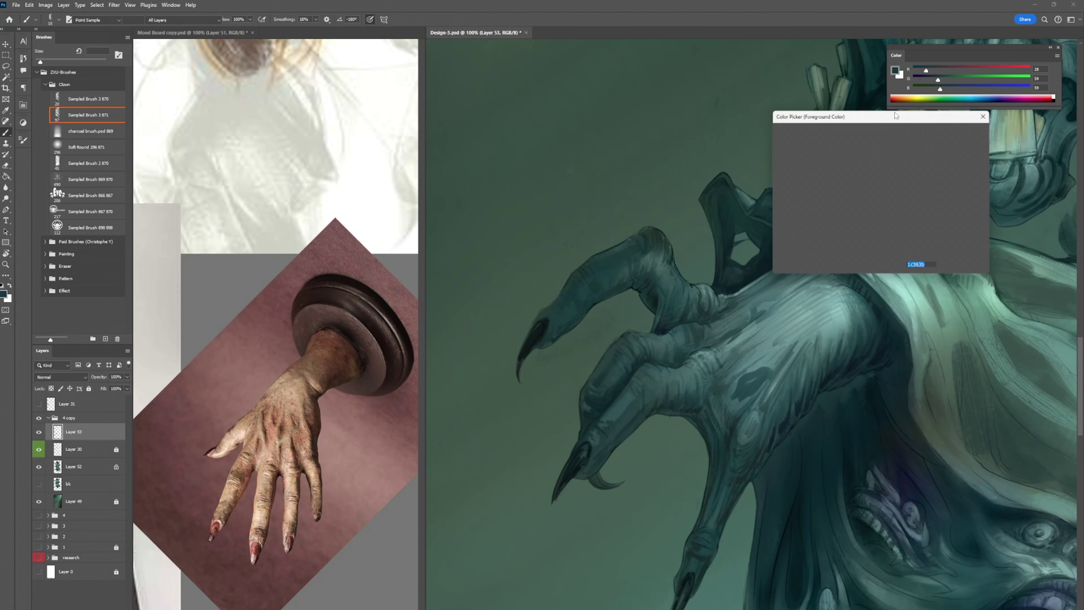
click(846, 349)
click(848, 345)
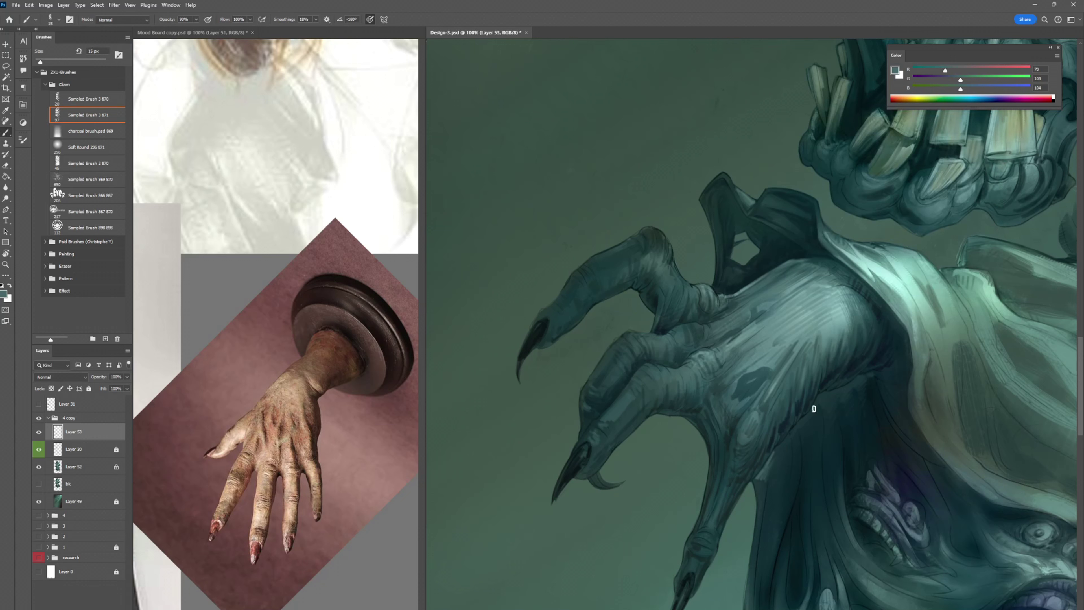
alt+click(784, 446)
key(shift+b)
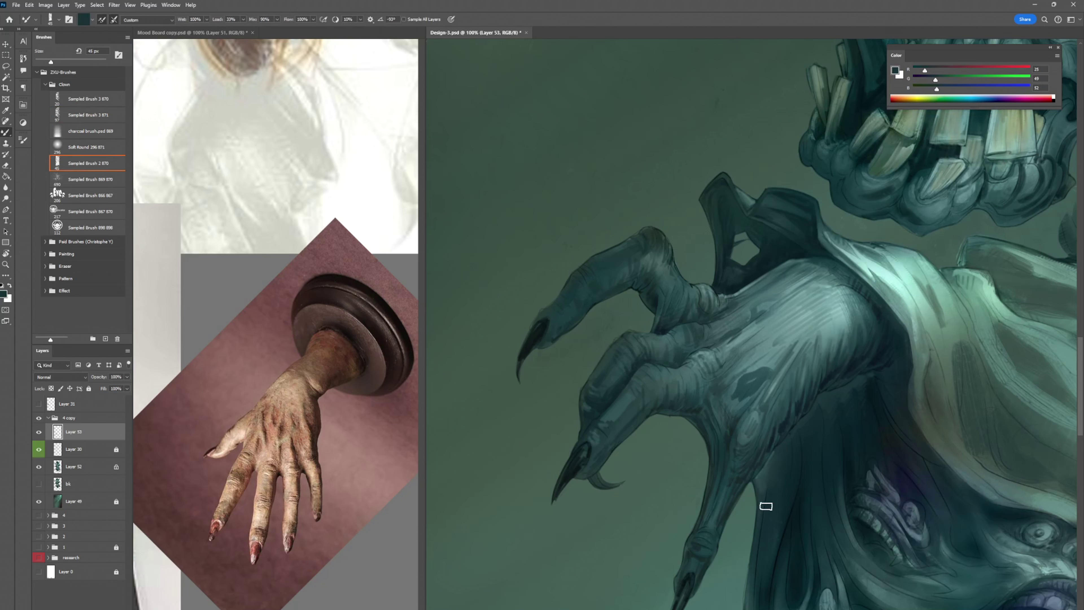
key(shift+b)
alt+click(860, 377)
- Paint near-black shadows inside the torn cuff where it meets the wrist
drag(830, 299, 738, 254)
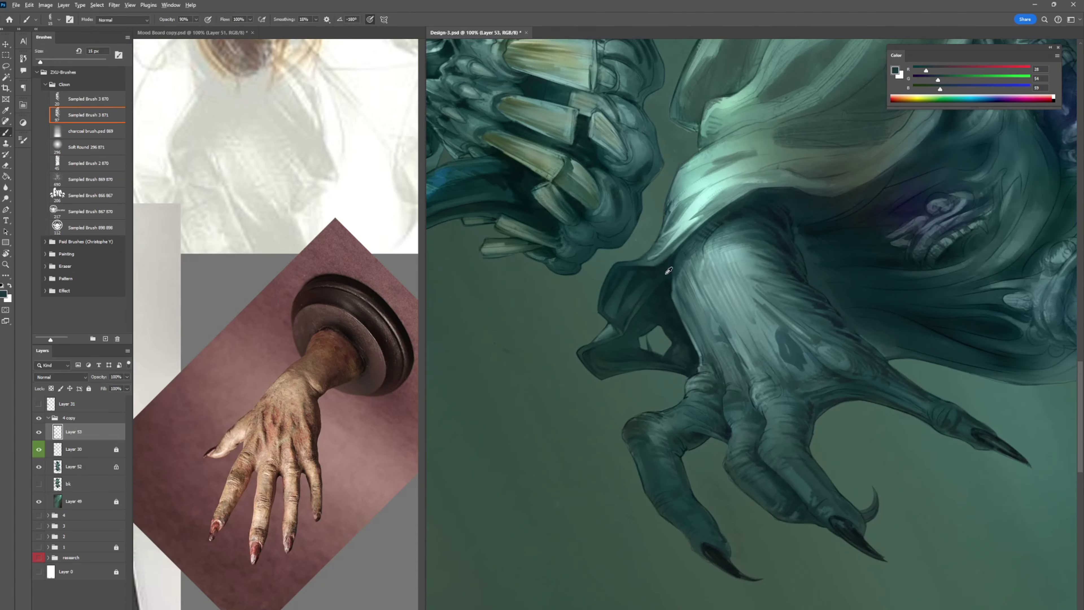
alt+click(683, 249)
mouse_move(669, 260)
mouse_down()
mouse_move(694, 230)
mouse_move(663, 263)
mouse_move(673, 301)
mouse_move(657, 267)
mouse_up()
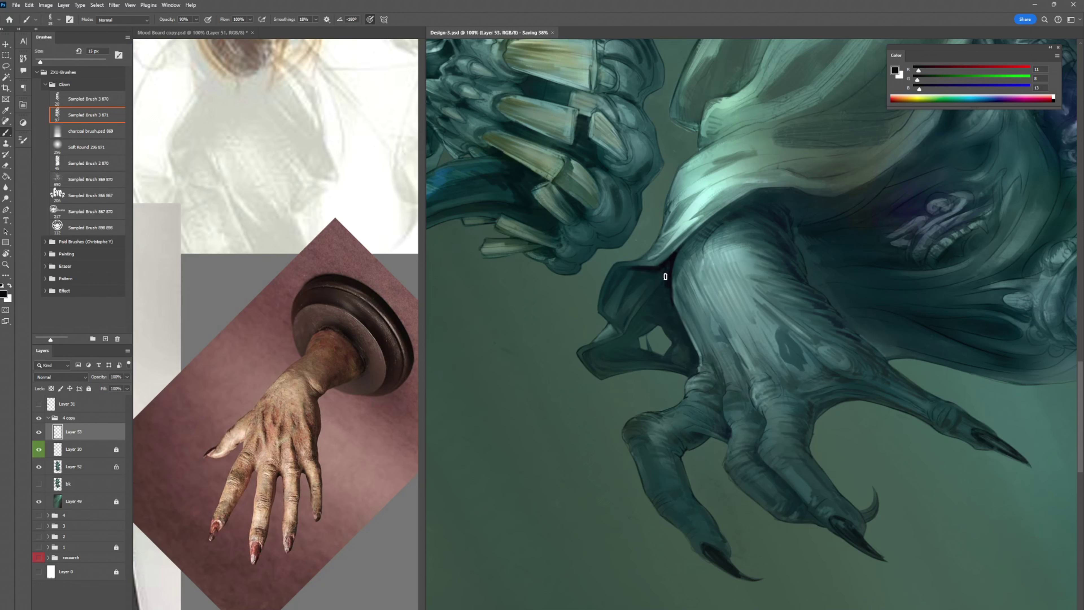
drag(633, 321, 662, 294)
key(shift+b)
key(shift+b)
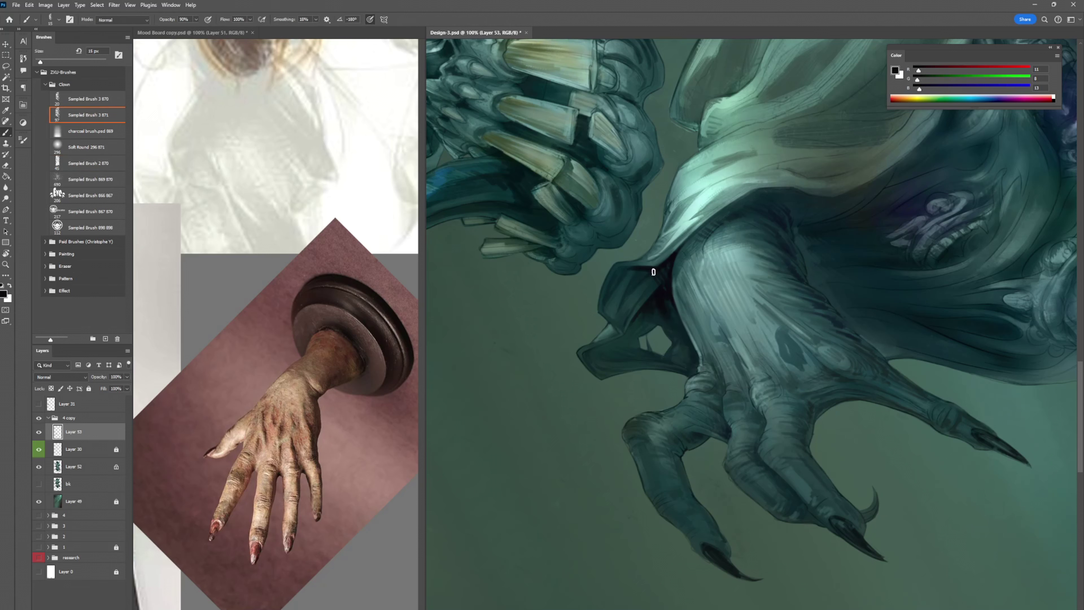
drag(768, 180, 705, 258)
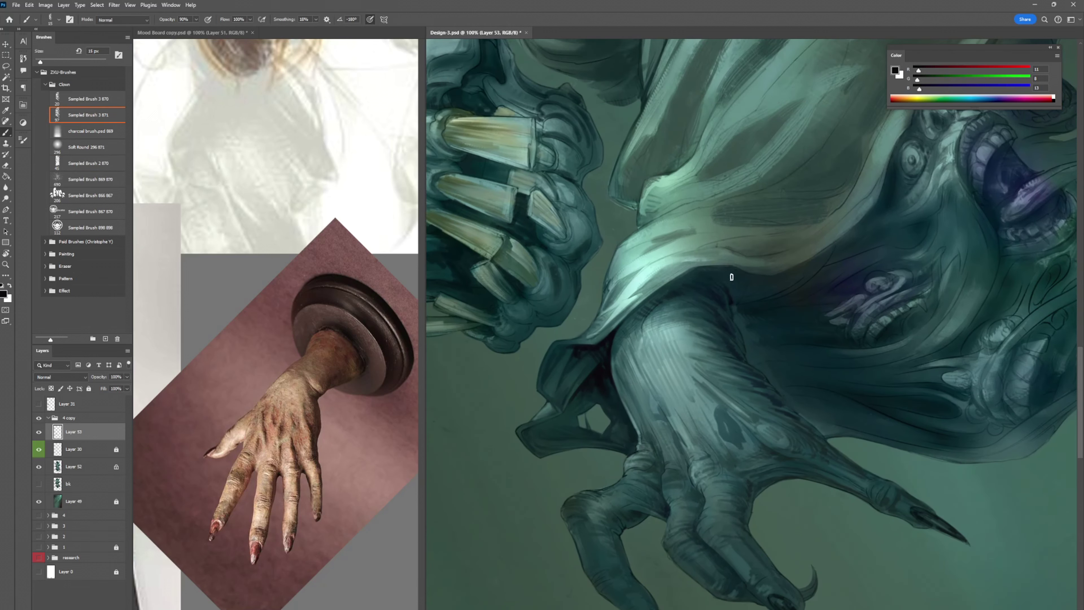
- Paint light highlights and softer mid tones along the cloak's edge beside the screaming face
alt+click(892, 174)
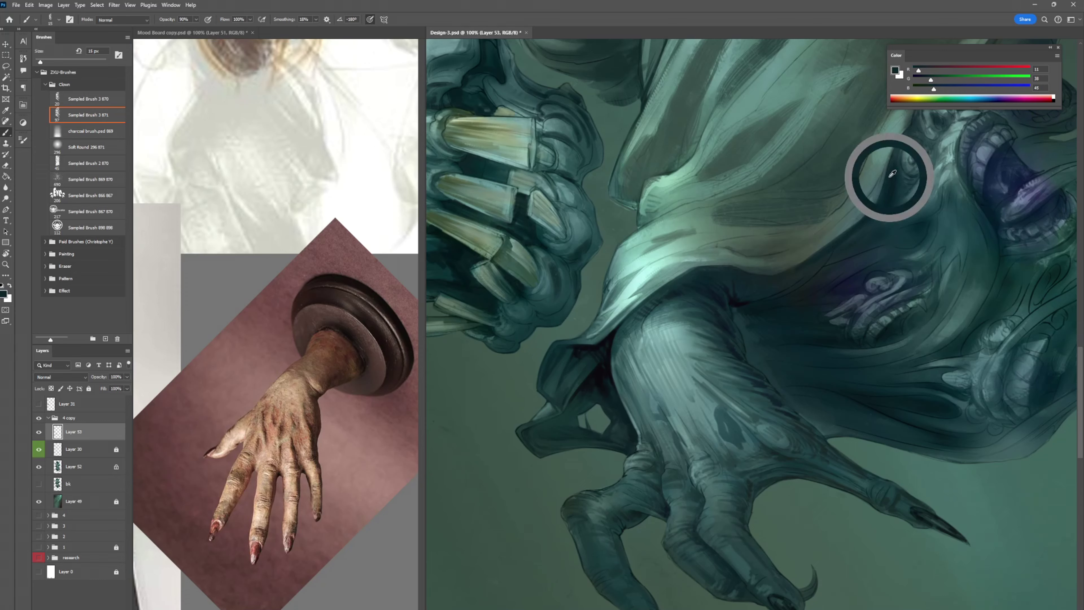
drag(888, 179, 760, 283)
alt+click(763, 254)
drag(781, 239, 750, 301)
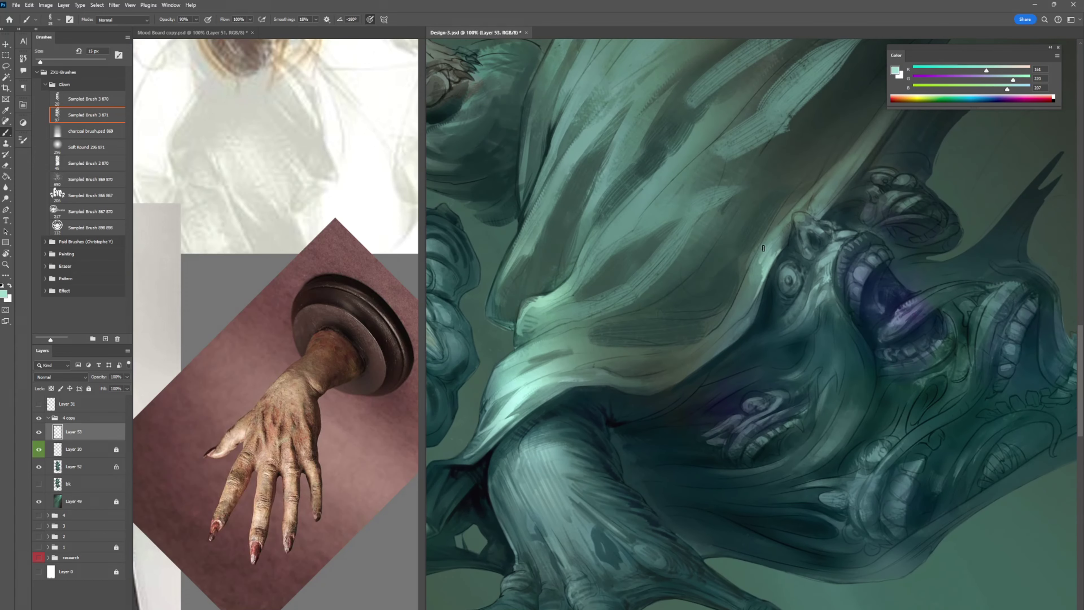
drag(763, 247, 721, 335)
alt+click(764, 262)
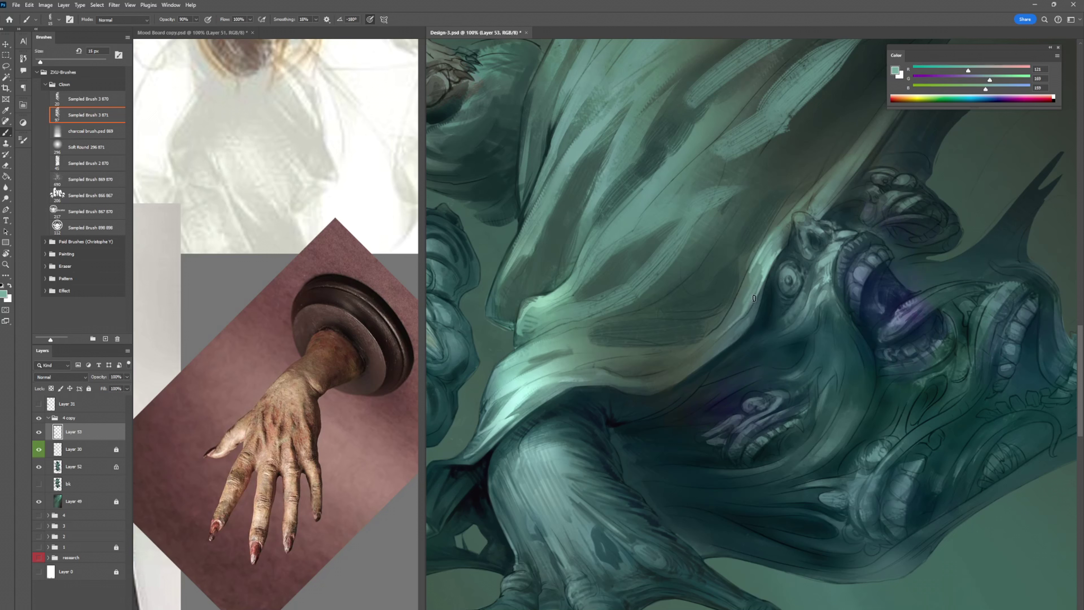
drag(753, 291, 726, 331)
drag(758, 295, 725, 346)
- Refine the cloak's edge around the screaming face's nose with sampled dark and light tones
alt+click(789, 234)
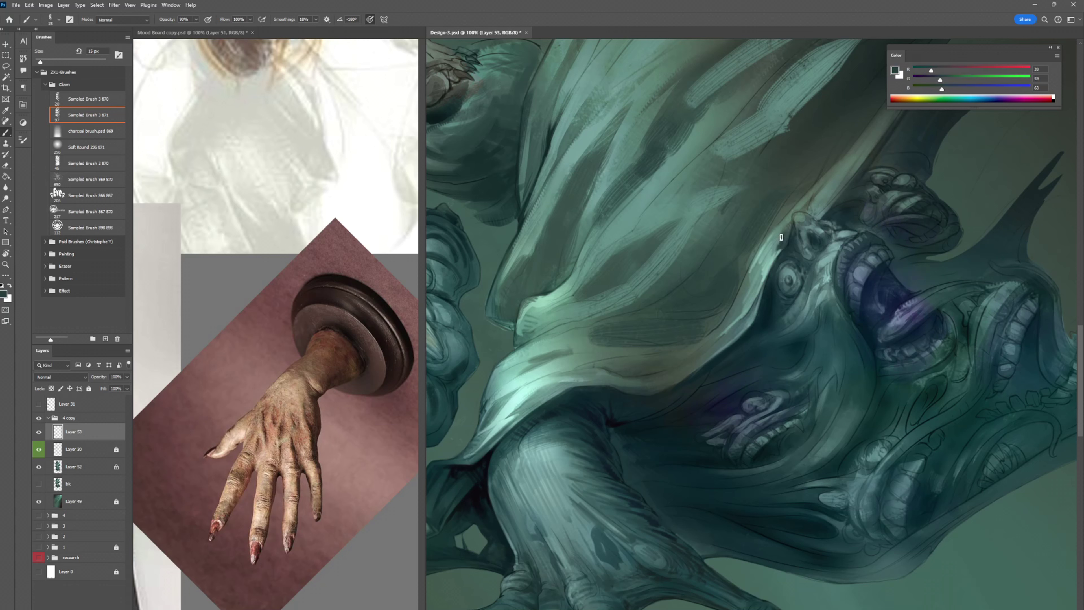
alt+click(776, 245)
alt+click(790, 220)
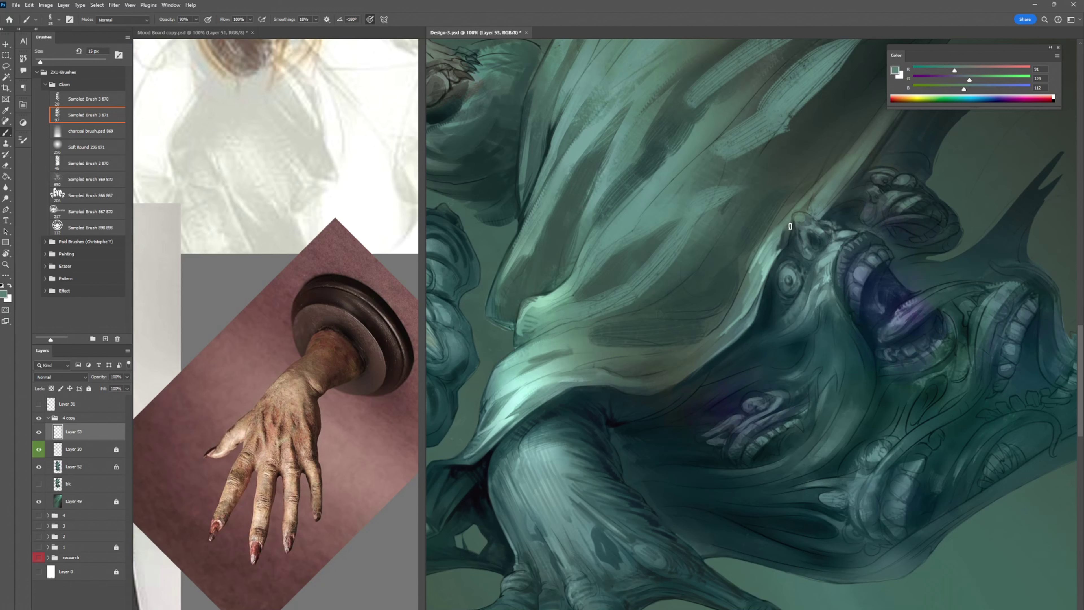
alt+click(797, 223)
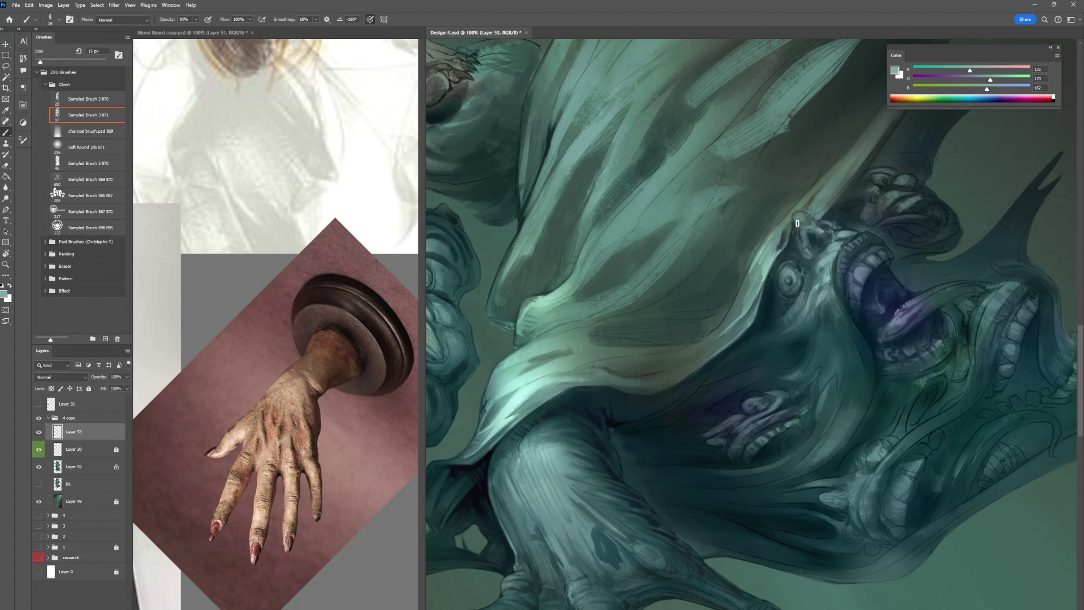
alt+click(815, 199)
alt+click(792, 211)
- Mix a pale cyan from a sampled tone and add highlights to the screaming face's nose and upper teeth
alt+click(785, 274)
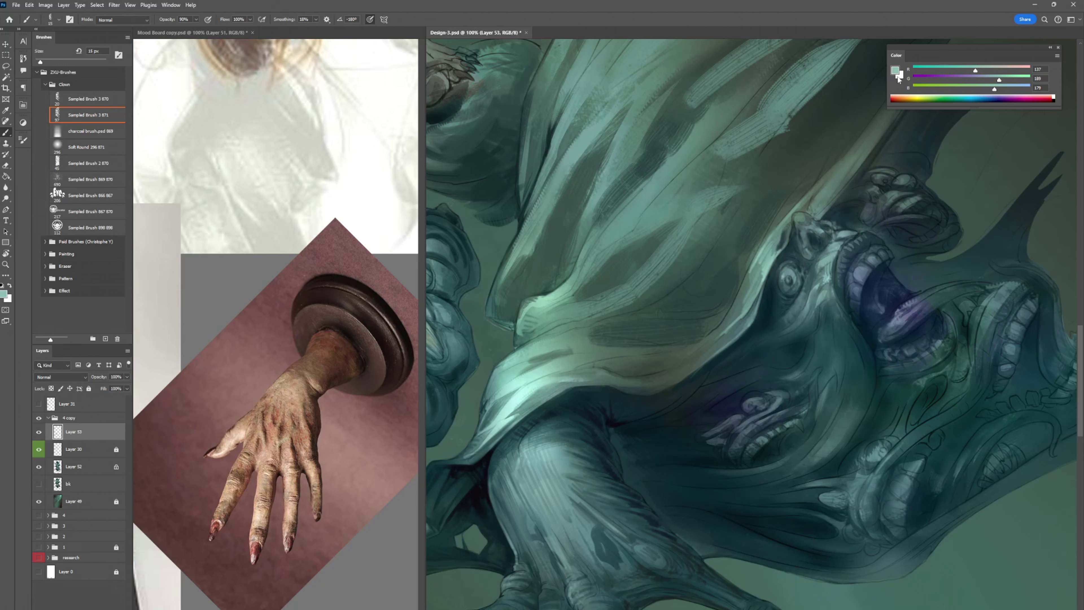
click(992, 70)
click(1022, 79)
click(1020, 89)
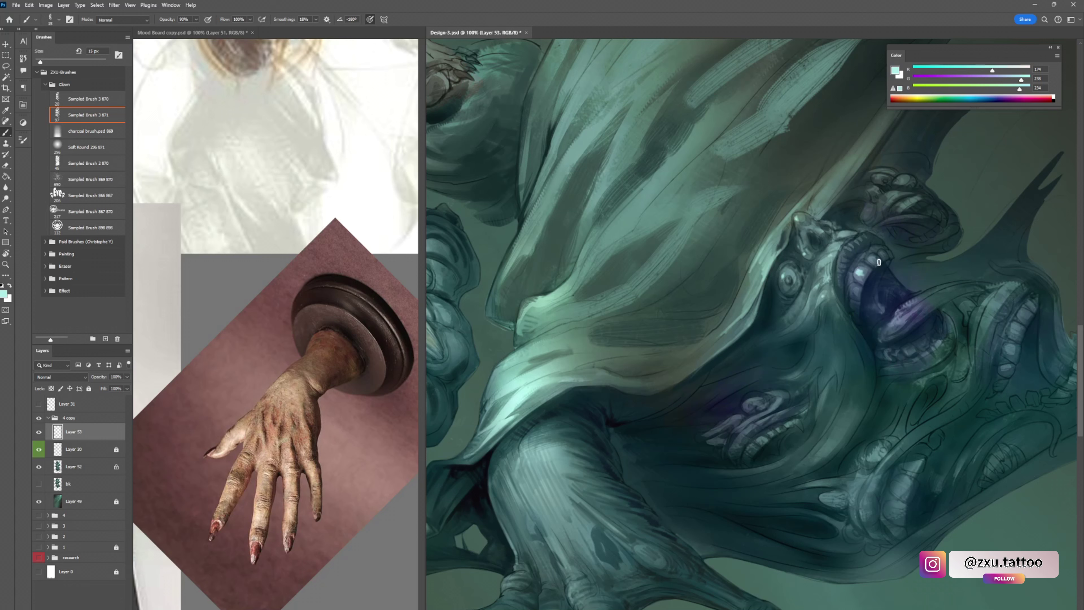
- Darken the recess between the screaming face's eye and the cloak's edge with sampled tones, saving the document along the way
alt+click(813, 258)
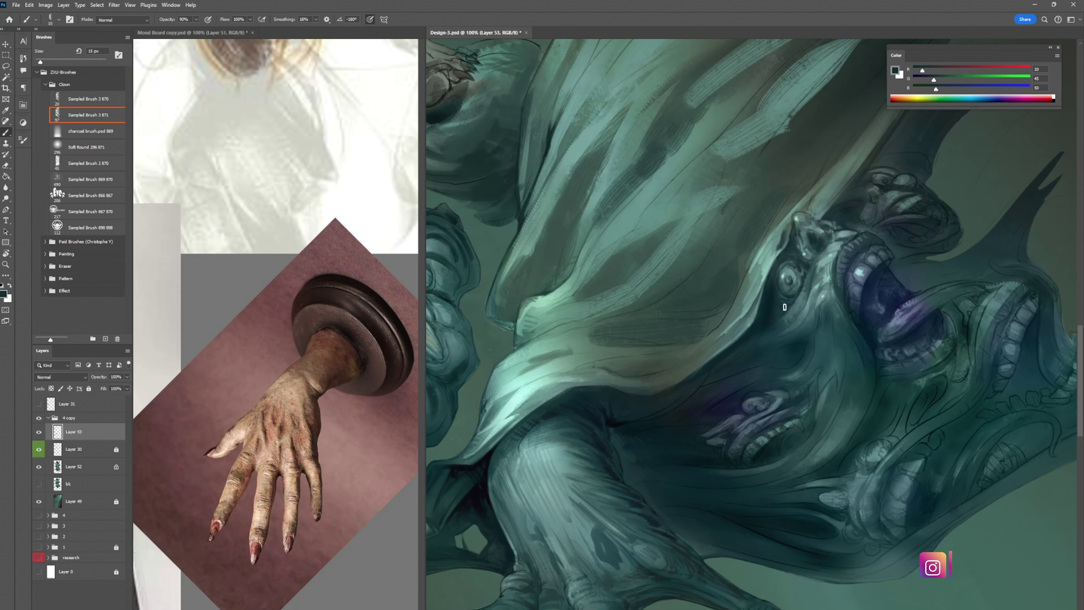
alt+click(772, 301)
alt+click(772, 302)
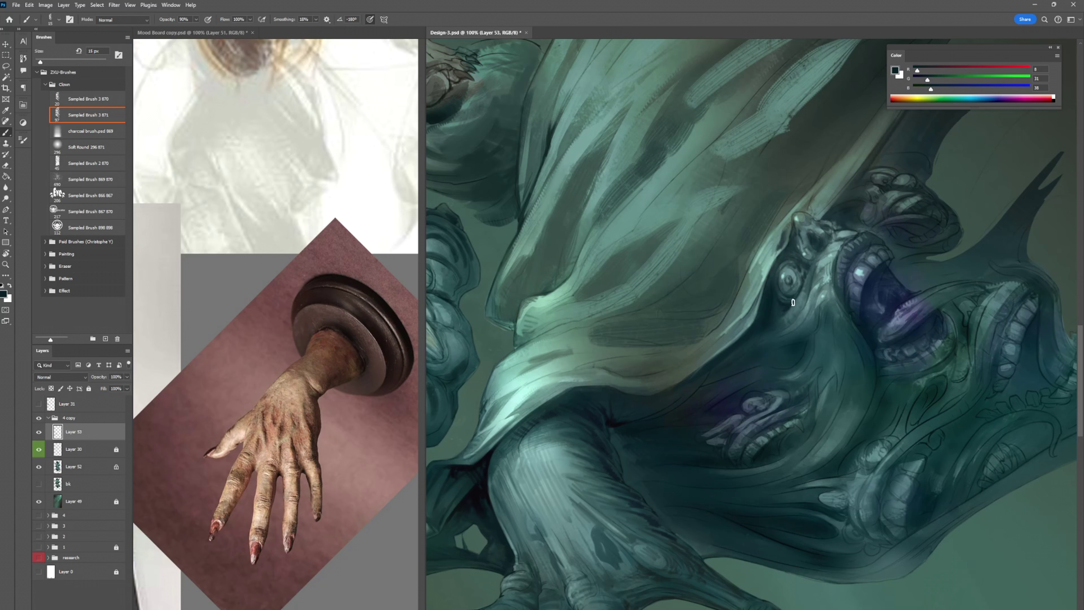
key(ctrl+s)
alt+click(770, 297)
mouse_move(782, 316)
mouse_down()
mouse_move(773, 299)
mouse_move(751, 324)
mouse_up()
drag(754, 269, 740, 342)
- Mix a near-black tone and paint a dark line along the cloak's edge above the screaming face's nose
alt+click(773, 214)
drag(811, 179, 710, 273)
drag(840, 121, 760, 173)
alt+click(720, 365)
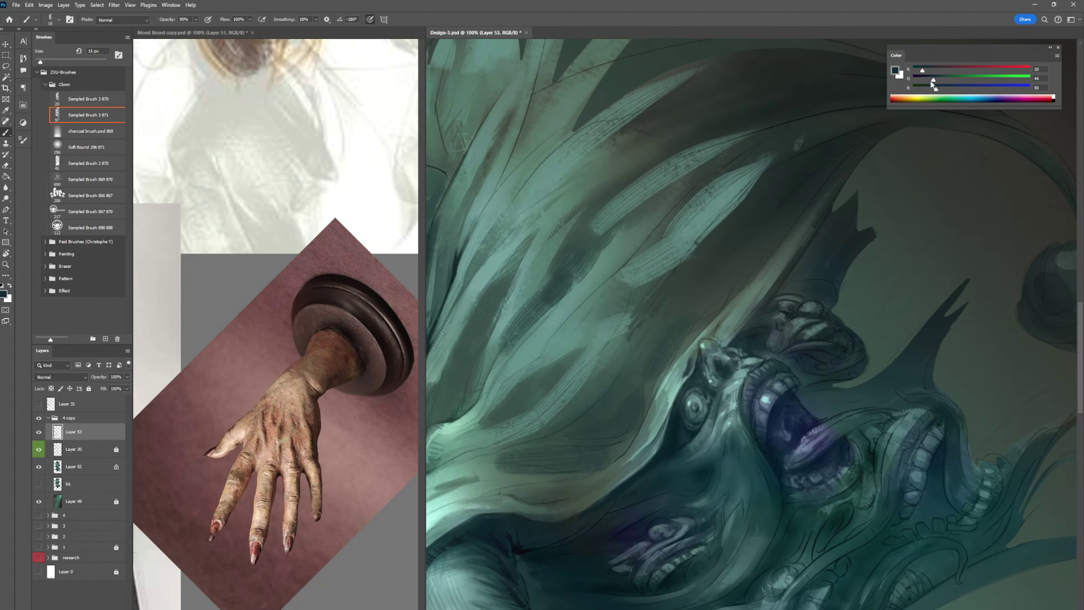
drag(932, 80, 922, 80)
drag(935, 88, 924, 89)
mouse_move(760, 311)
mouse_down()
mouse_move(720, 346)
mouse_move(722, 367)
mouse_move(703, 373)
mouse_move(714, 389)
mouse_up()
key(shift+b)
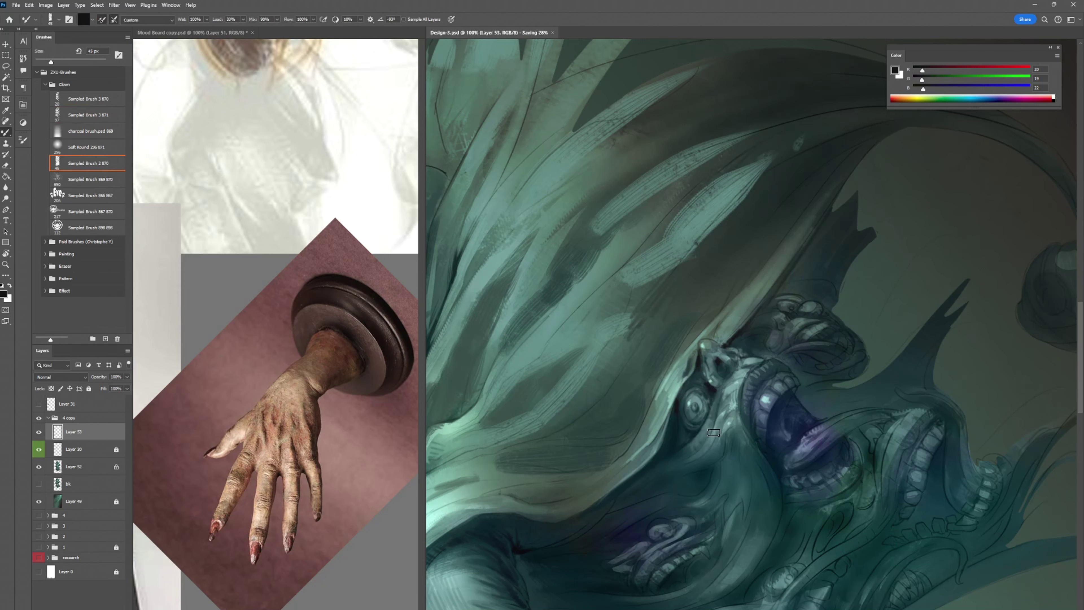
key(shift+b)
- Model the screaming face's cheek below the eye with sampled light streaks and dark folds
alt+click(707, 467)
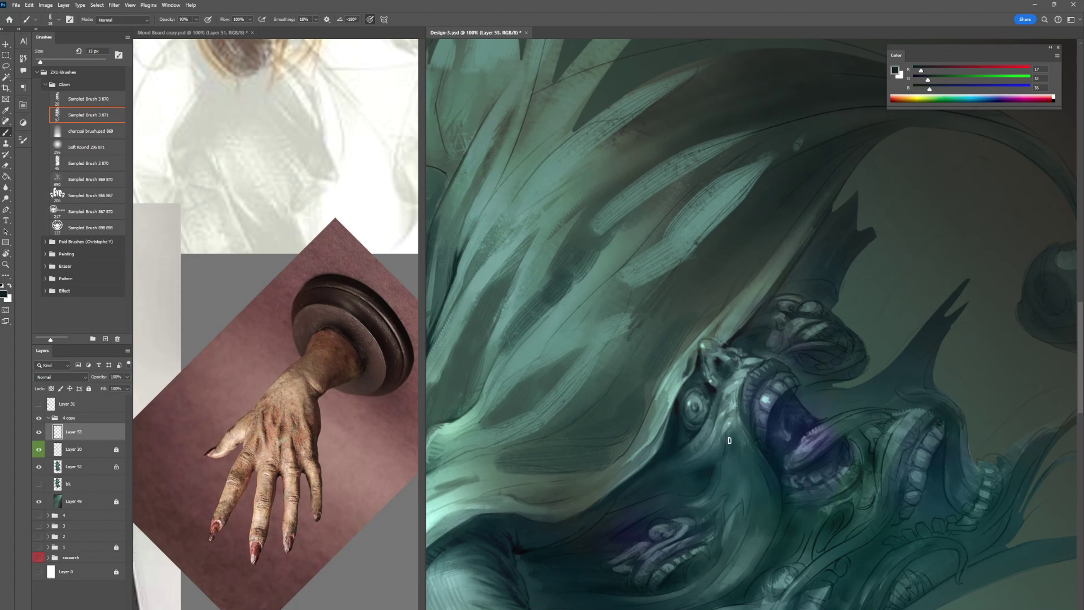
alt+click(723, 444)
alt+click(728, 427)
drag(719, 439, 671, 469)
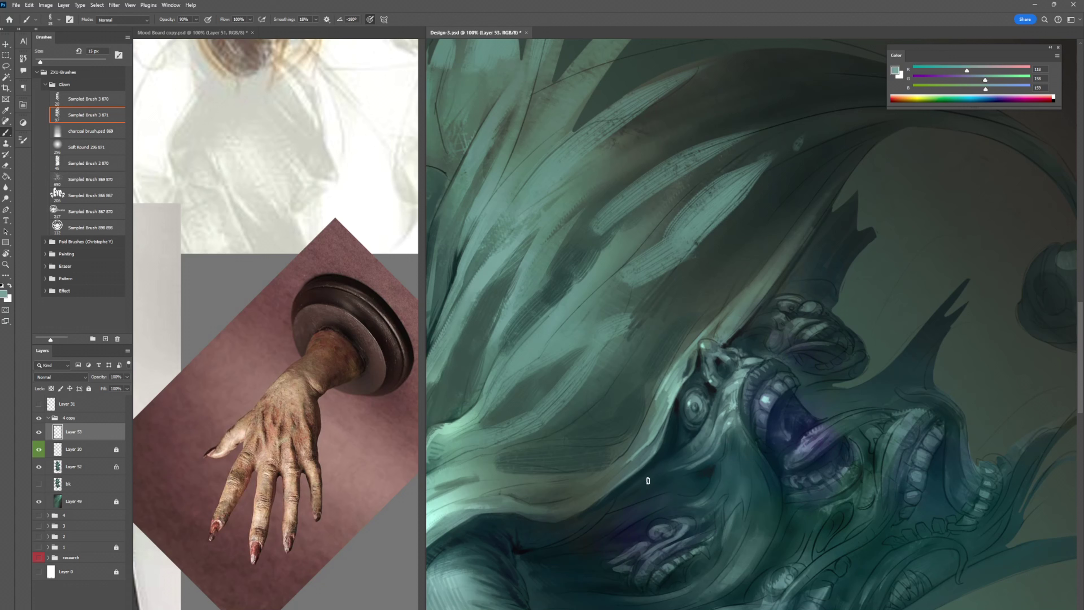
alt+click(704, 467)
alt+click(721, 463)
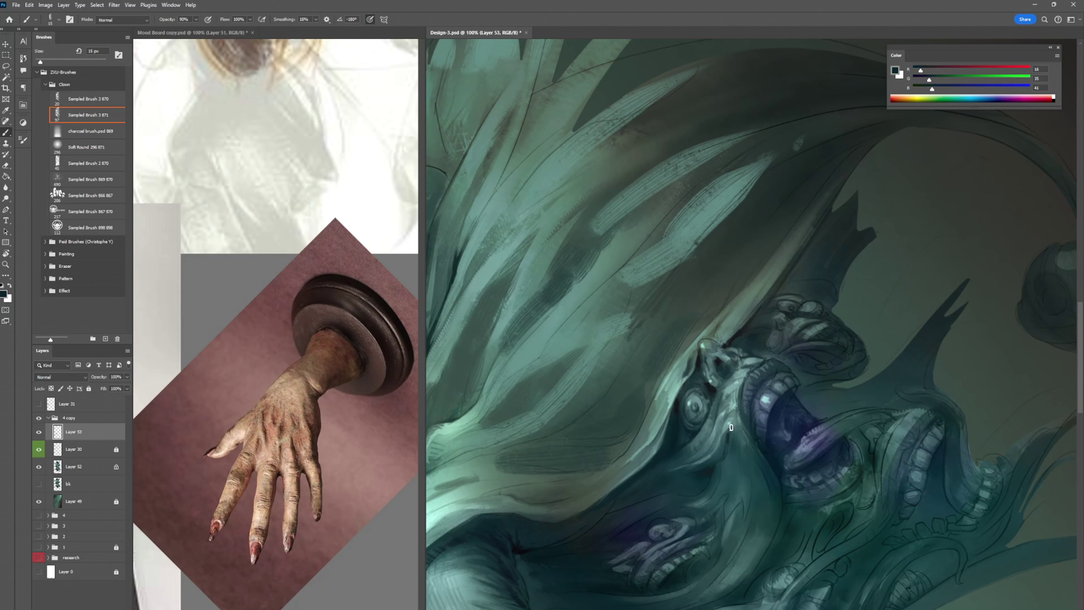
alt+click(748, 394)
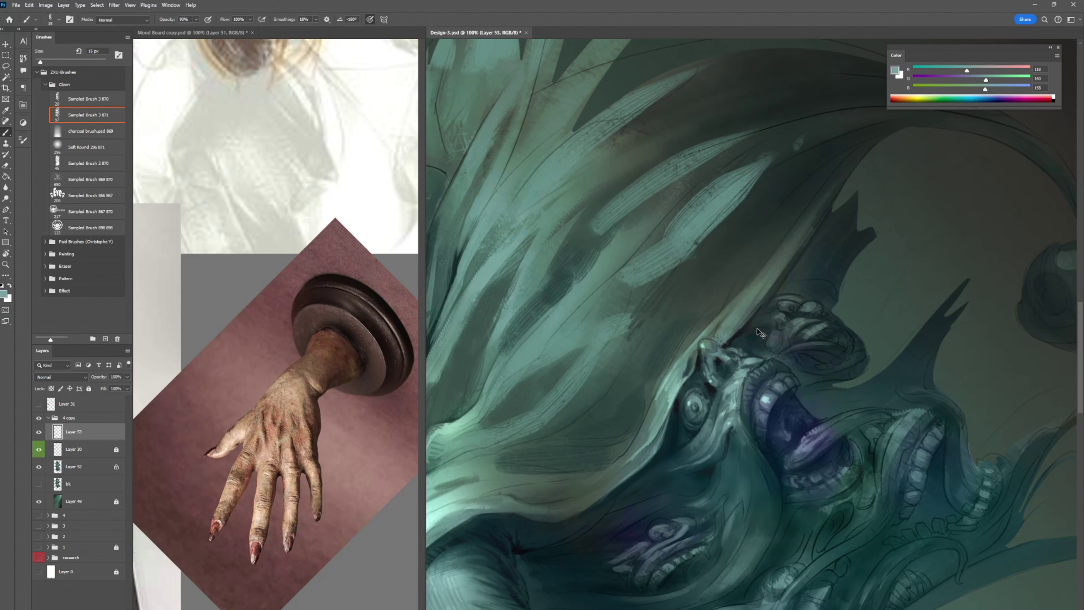
- Save the document and give Layer 53 an orange color label
key(ctrl+s)
right_click(104, 435)
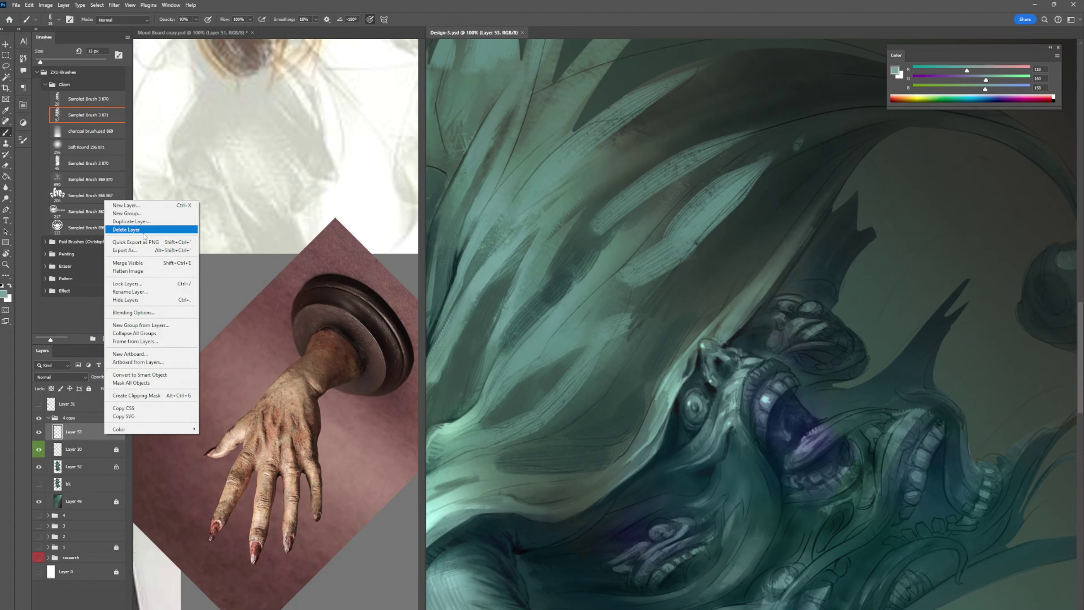
mouse_move(128, 429)
click(216, 454)
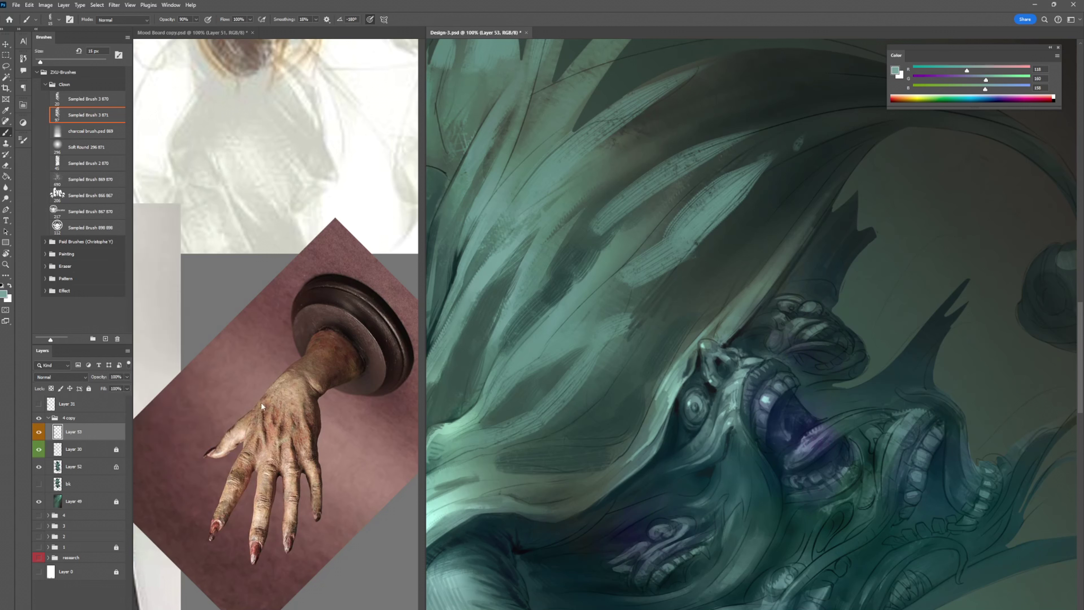
- Blend the lower end of the light streak on the cloak with a sampled mid green
alt+click(678, 260)
mouse_move(647, 284)
mouse_down()
mouse_move(619, 317)
mouse_move(636, 310)
mouse_up()
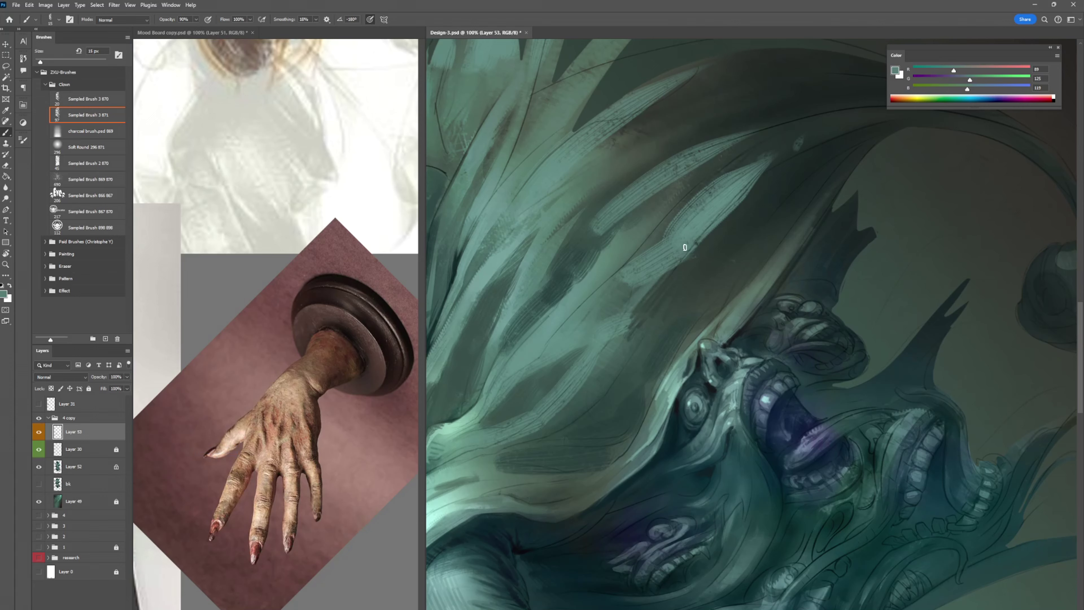
drag(673, 269, 634, 312)
- Model the screaming face's tongue and the space beneath it with sampled gray-blue highlights and dark navy shading
drag(799, 278, 774, 210)
alt+click(796, 368)
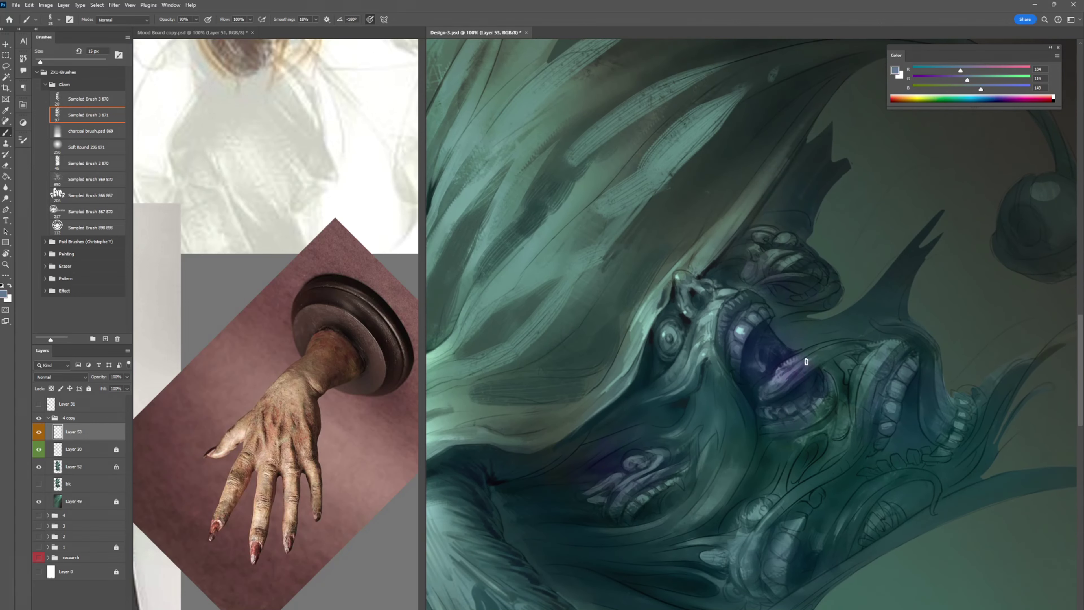
alt+click(788, 380)
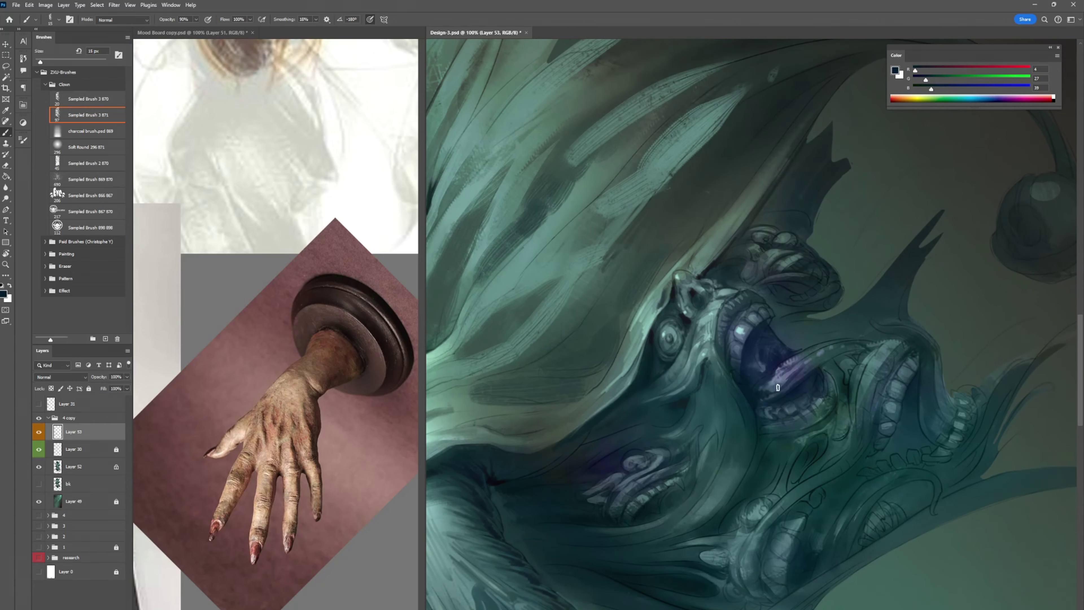
alt+click(773, 400)
alt+click(805, 389)
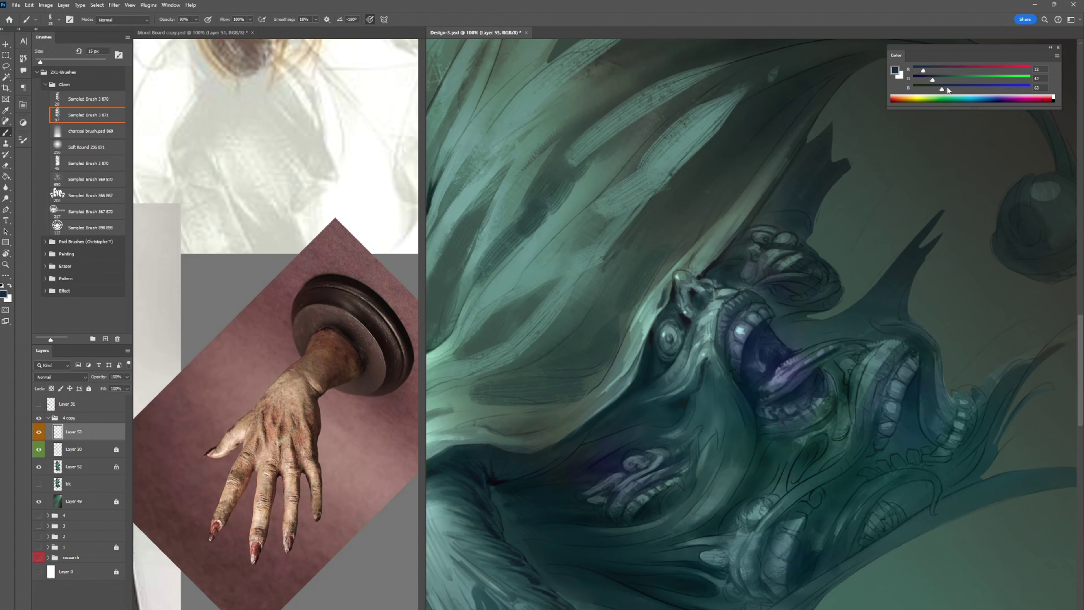
- Mix a near-black tone and darken the gaps at the lower teeth and behind the screaming face's upper teeth
drag(781, 402, 763, 407)
drag(929, 79, 922, 80)
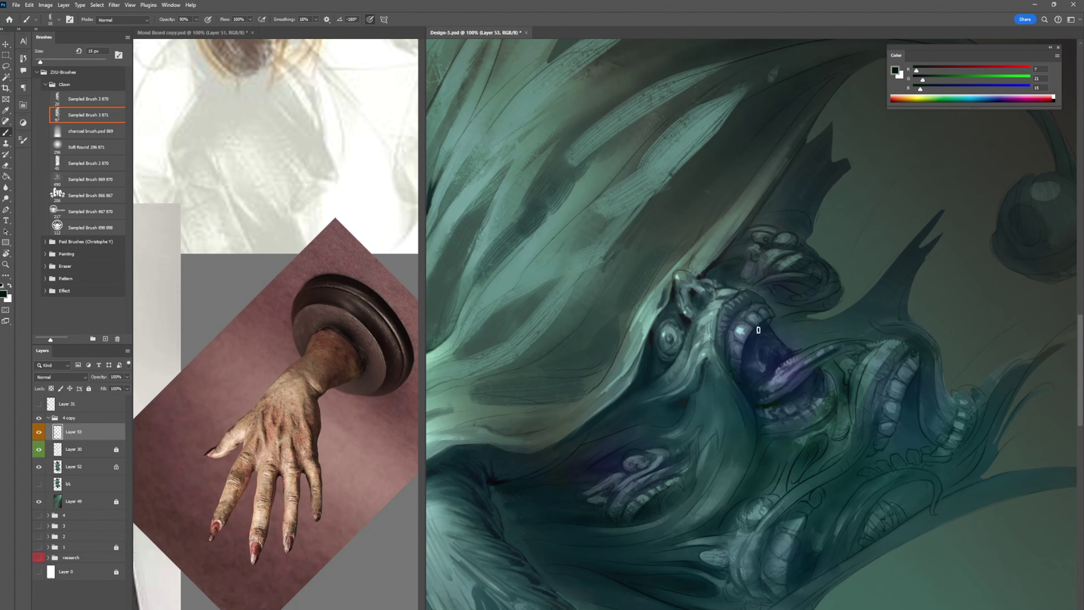
drag(758, 330, 765, 329)
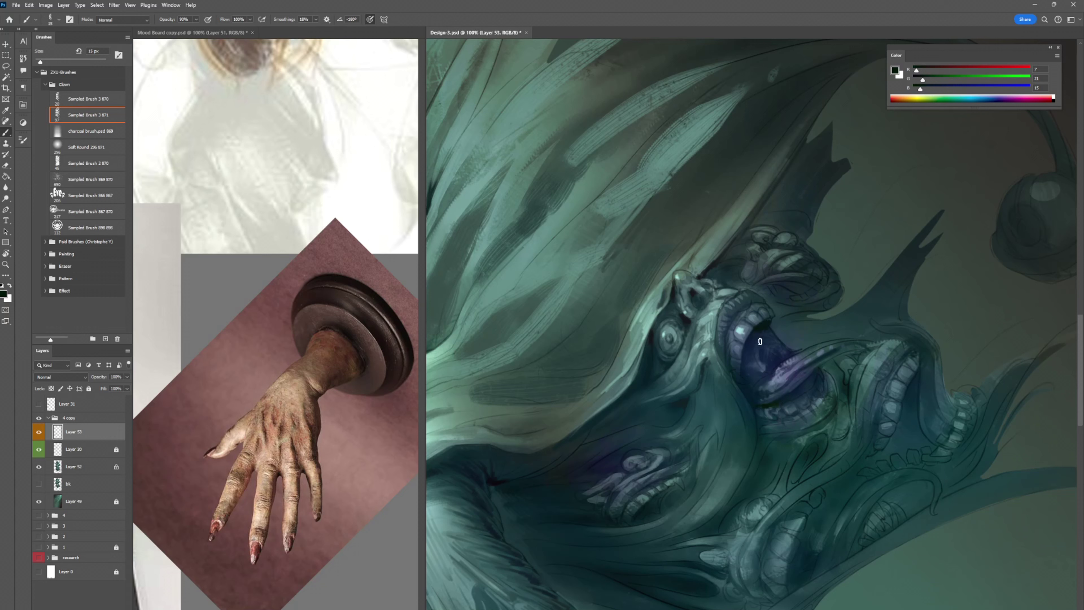
- Mix a dusty magenta and paint the gum line around the screaming face's upper teeth
alt+click(748, 353)
click(983, 70)
click(947, 79)
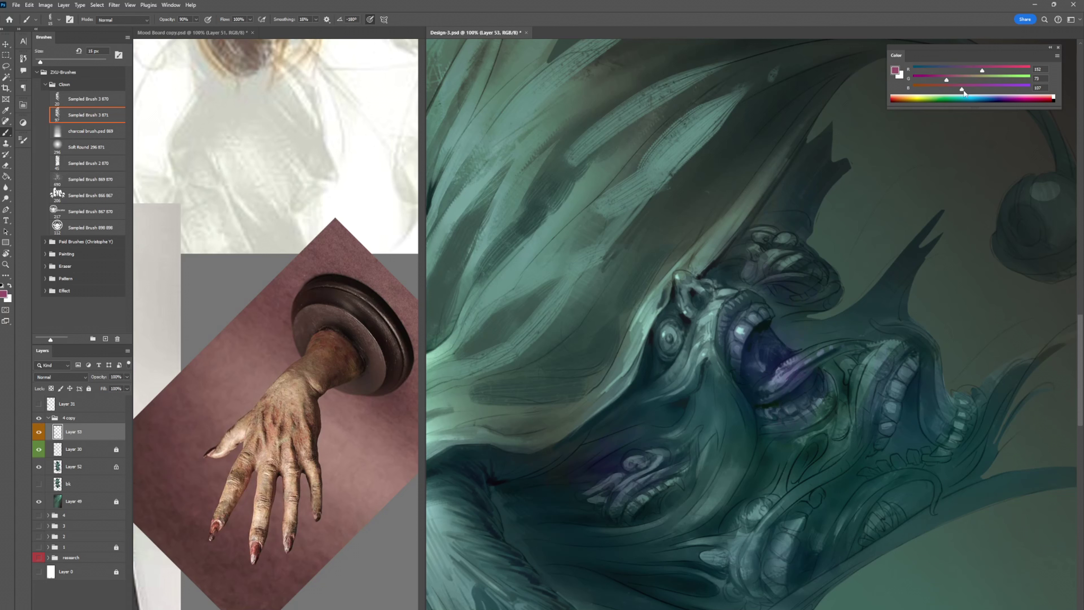
click(732, 337)
click(755, 309)
key(ctrl+z)
click(728, 339)
- Refine the screaming face's upper lip and teeth with sampled blues and deepen the throat with near-black
alt+click(654, 334)
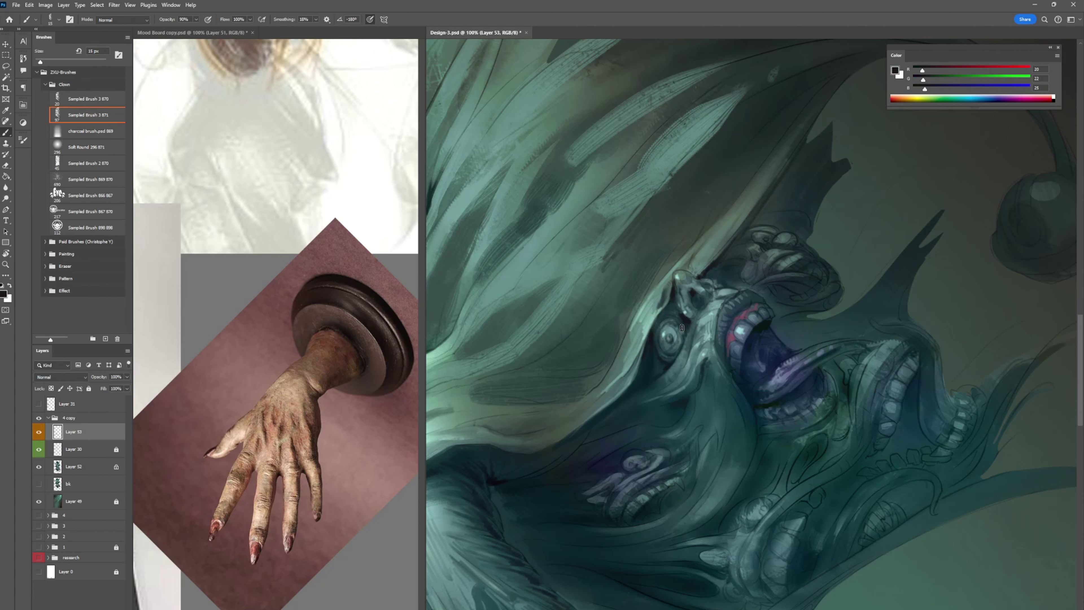
alt+click(757, 295)
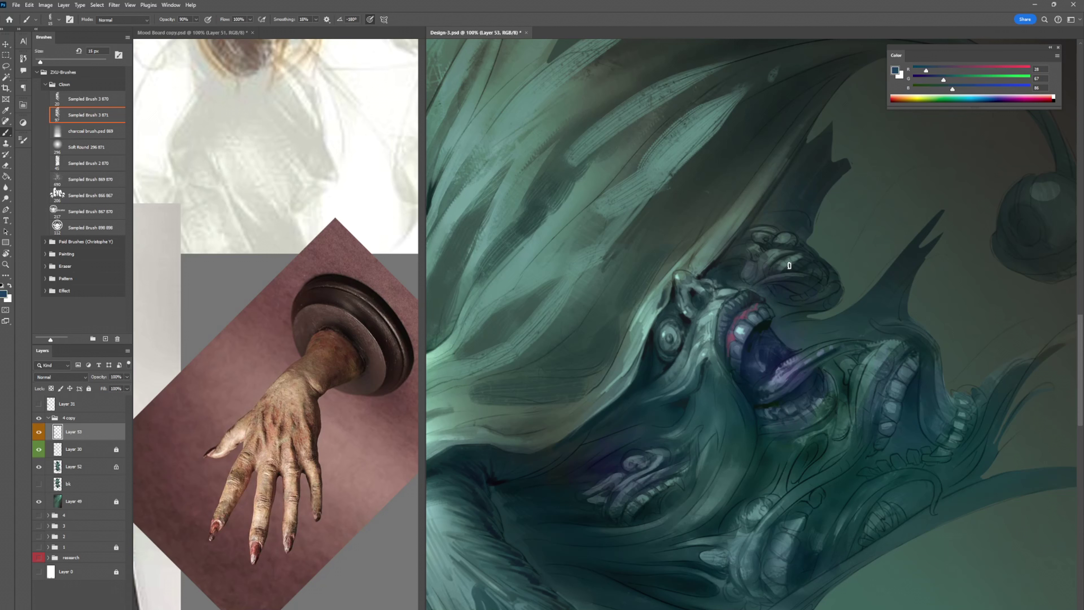
alt+click(764, 326)
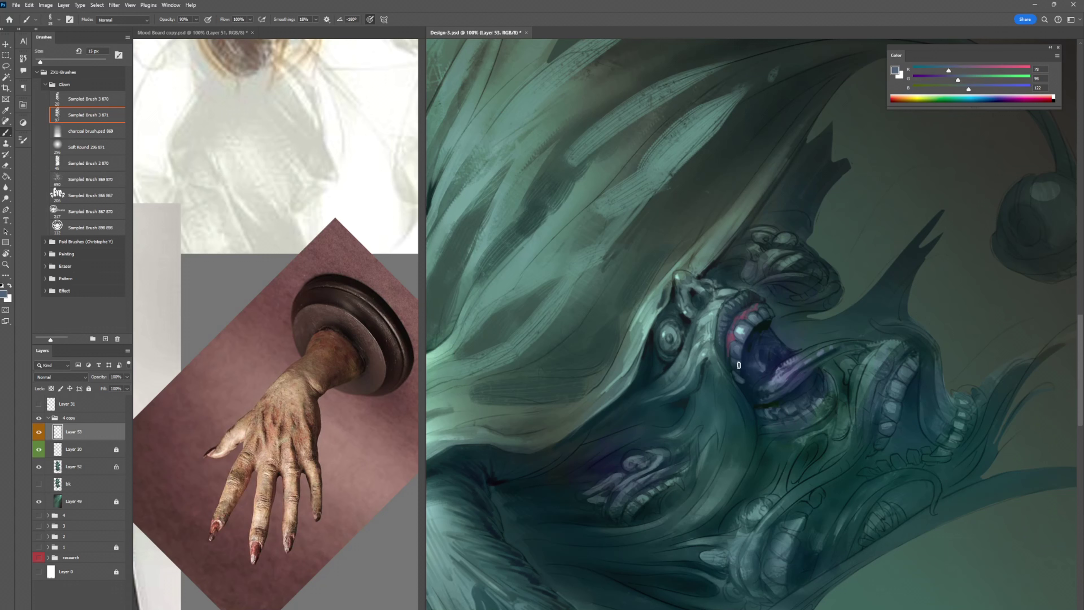
alt+click(766, 324)
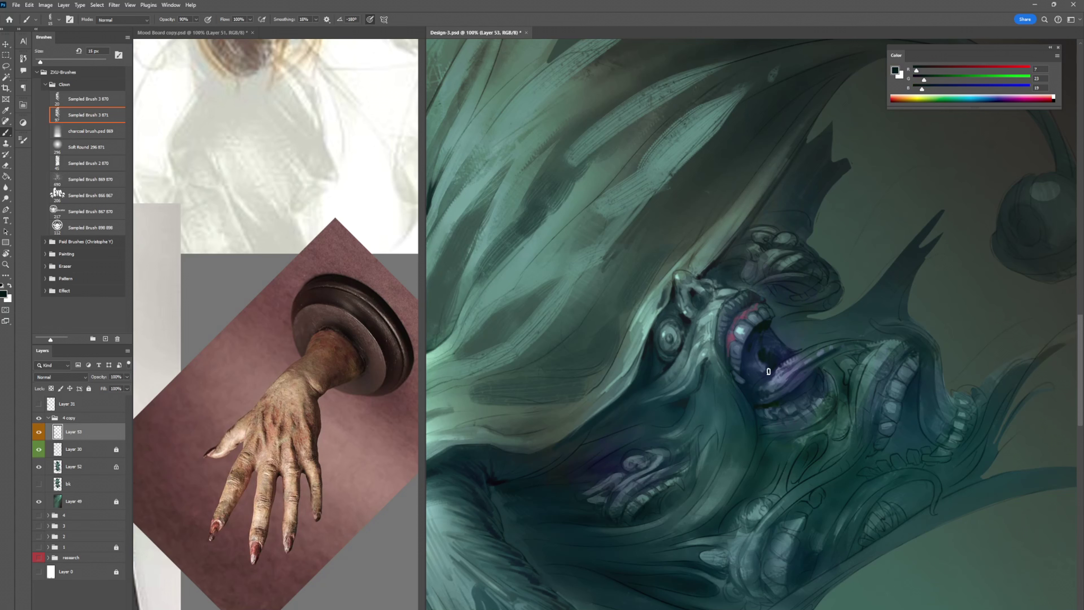
alt+click(762, 354)
- Mix a dark red and glaze reddish streaks over the screaming face's cheek and neck folds at 20% brush opacity
drag(808, 334, 813, 272)
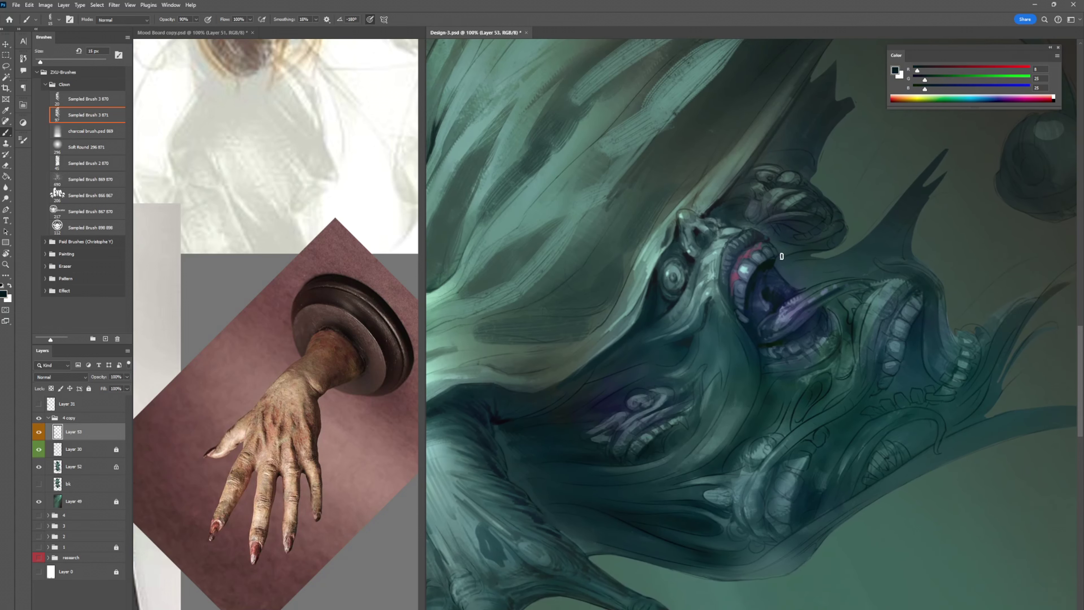
click(963, 69)
drag(729, 344, 728, 410)
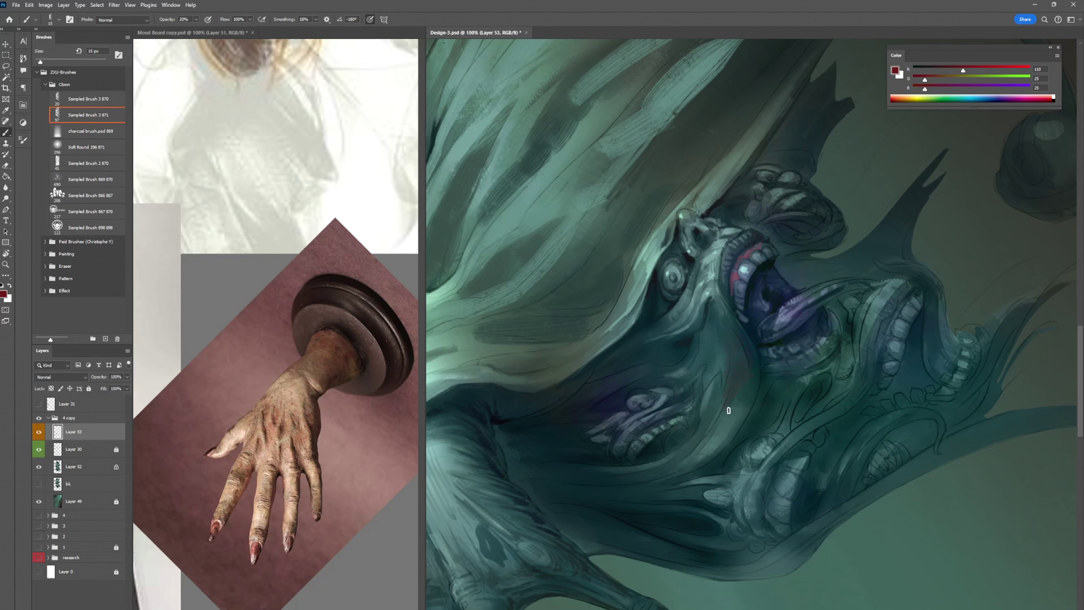
mouse_move(699, 305)
mouse_down()
mouse_move(689, 266)
mouse_move(705, 304)
mouse_up()
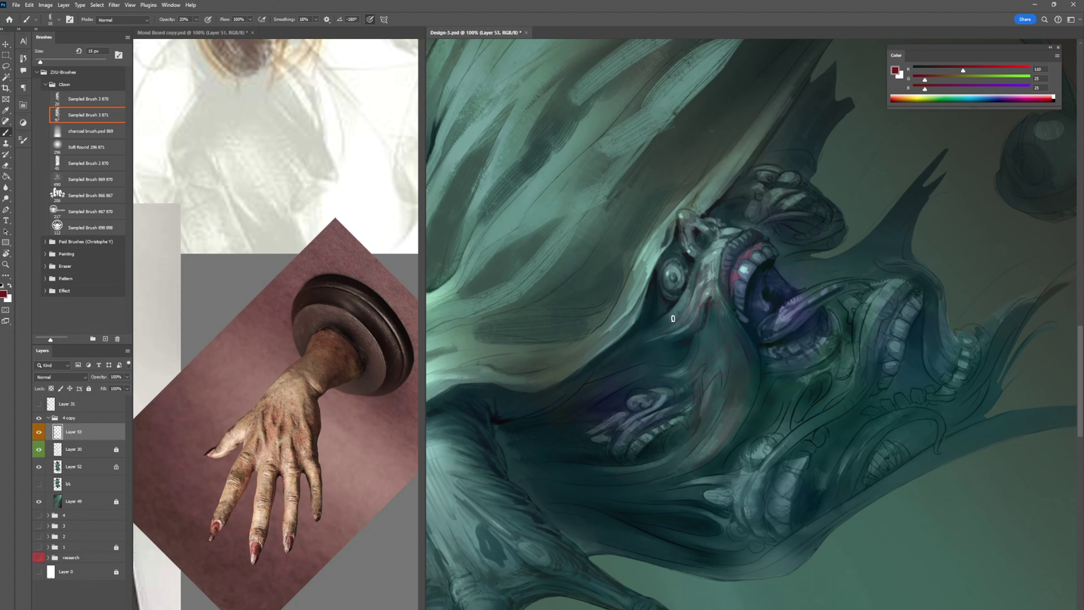
- Choose a pale pink to tint the screaming face's eye, and refine the surrounding skin with sampled tones at 100% opacity
click(895, 71)
click(799, 143)
click(963, 131)
drag(668, 280, 678, 276)
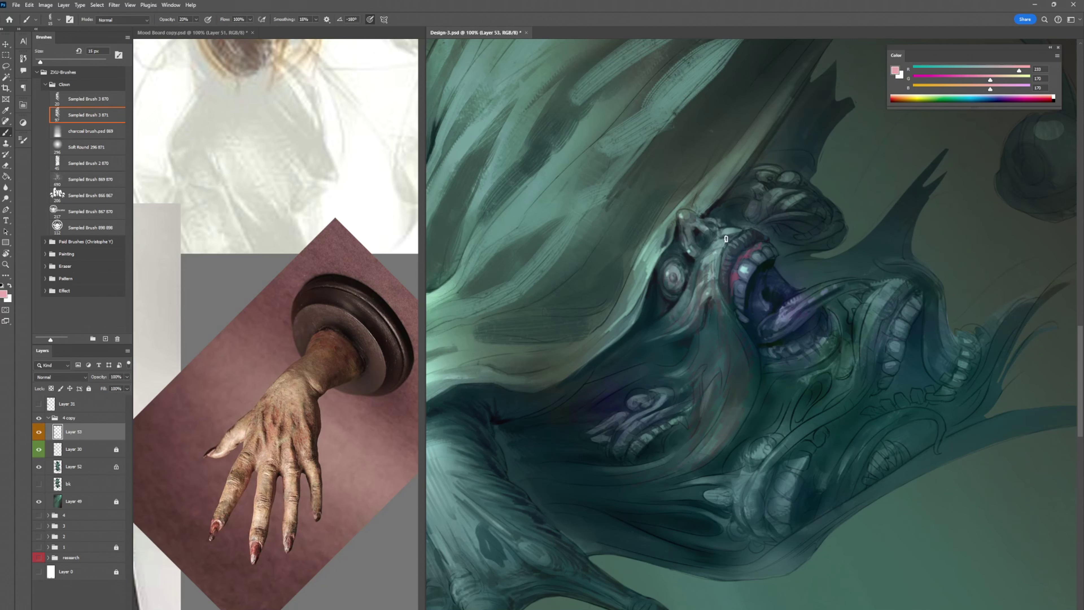
alt+click(703, 267)
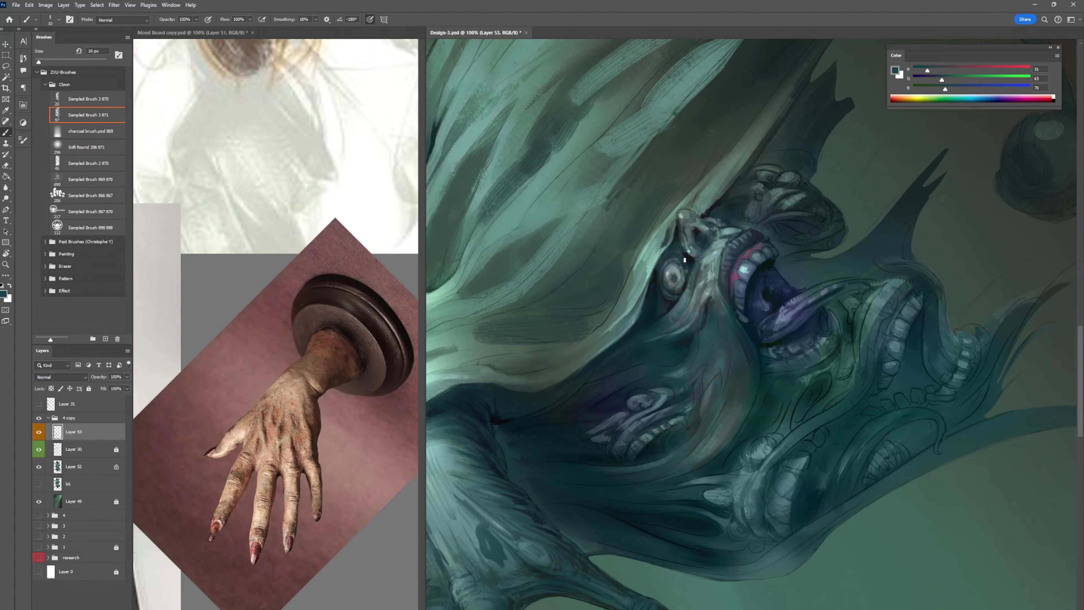
alt+click(708, 267)
- Define the folds around and below the screaming face's lower jaw with sampled dark green strokes
drag(854, 232, 800, 129)
alt+click(821, 238)
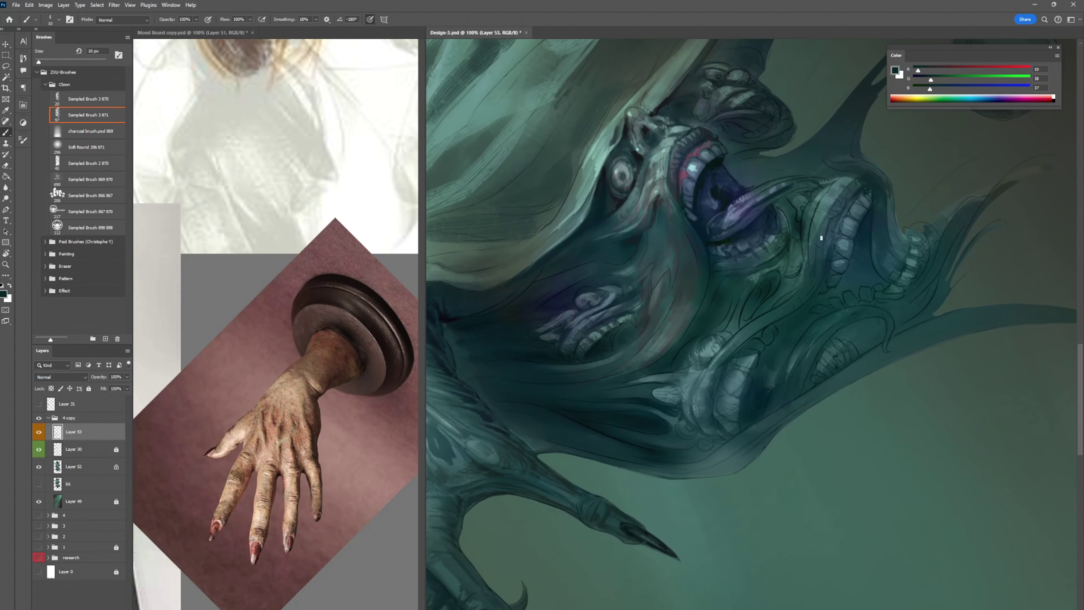
alt+click(704, 223)
mouse_move(799, 282)
mouse_down()
mouse_move(781, 302)
mouse_move(772, 273)
mouse_up()
- Touch up the screaming face's upper lip with sampled tones and paint dark red accents beneath its lower teeth
alt+click(701, 178)
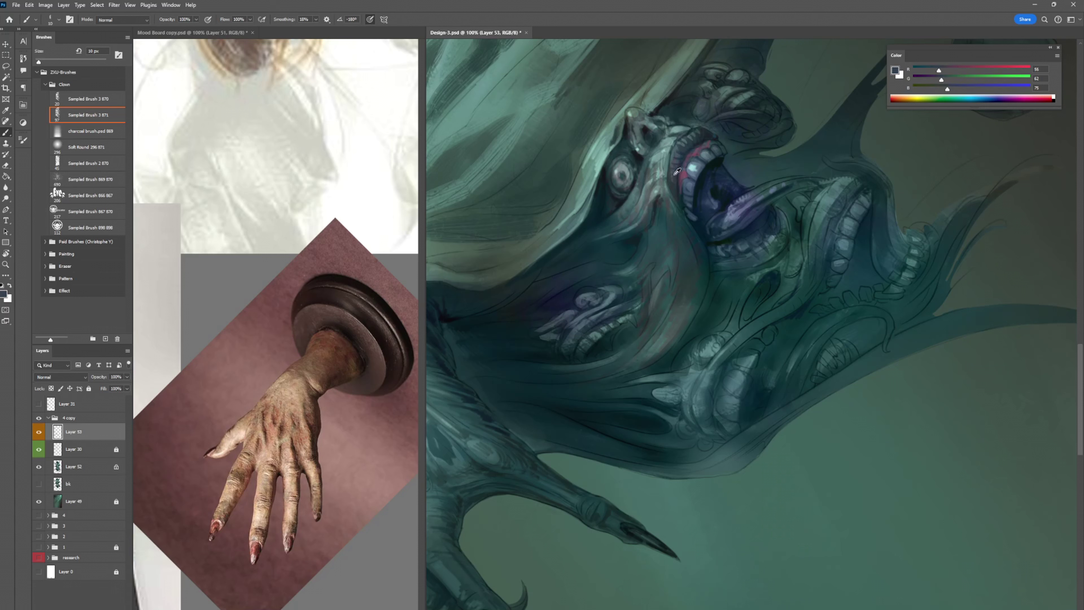
alt+click(691, 148)
alt+click(775, 204)
alt+click(718, 265)
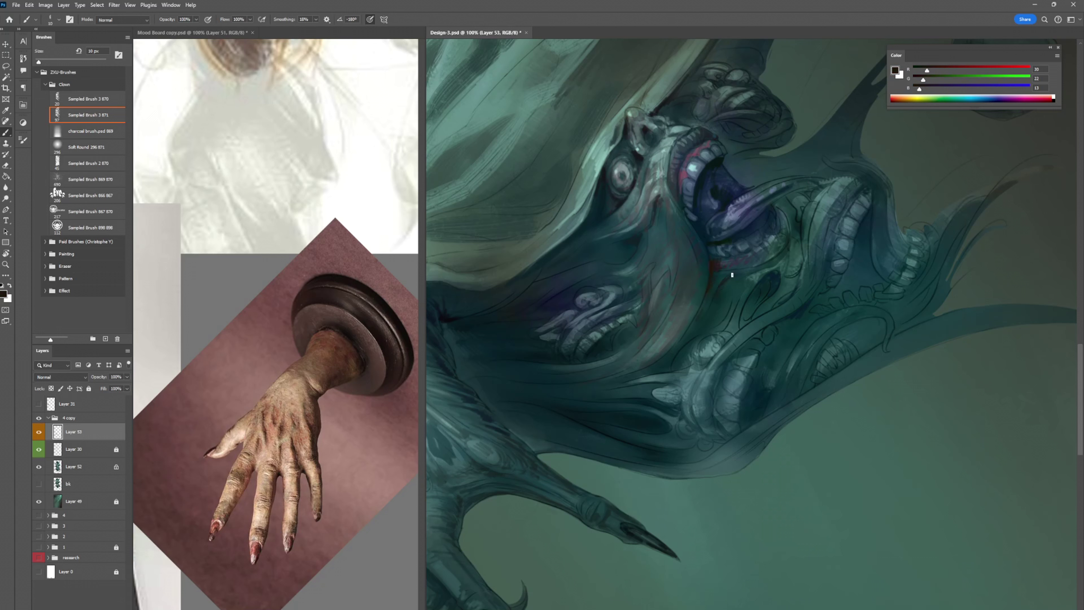
drag(709, 320, 732, 299)
- Deepen the creases running down the screaming face's cheek toward the small sneering mouth with sampled dark tones
alt+click(664, 218)
mouse_move(662, 228)
mouse_down()
mouse_move(651, 273)
mouse_move(674, 242)
mouse_move(664, 281)
mouse_up()
alt+click(654, 301)
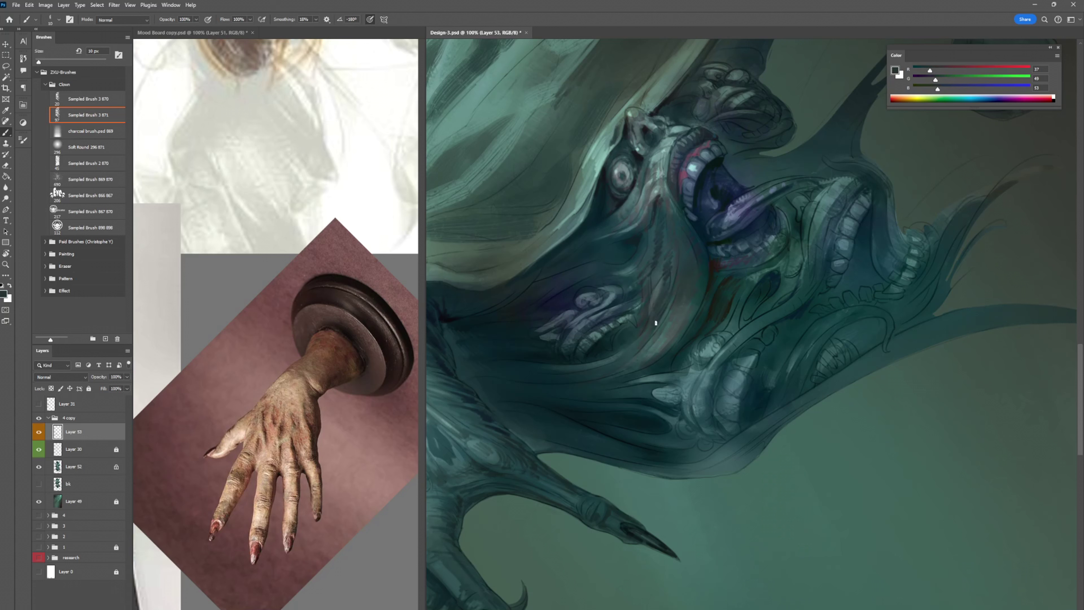
alt+click(601, 346)
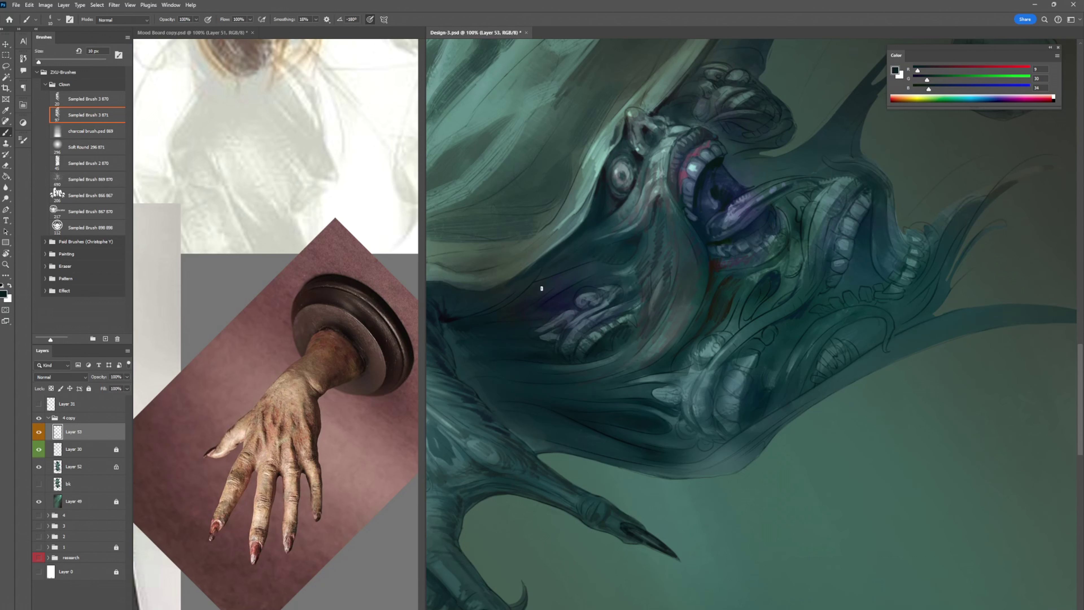
- Sharpen the cloak's edge below the screaming face's eye with sampled teal and near-black strokes, and save the document
alt+click(591, 232)
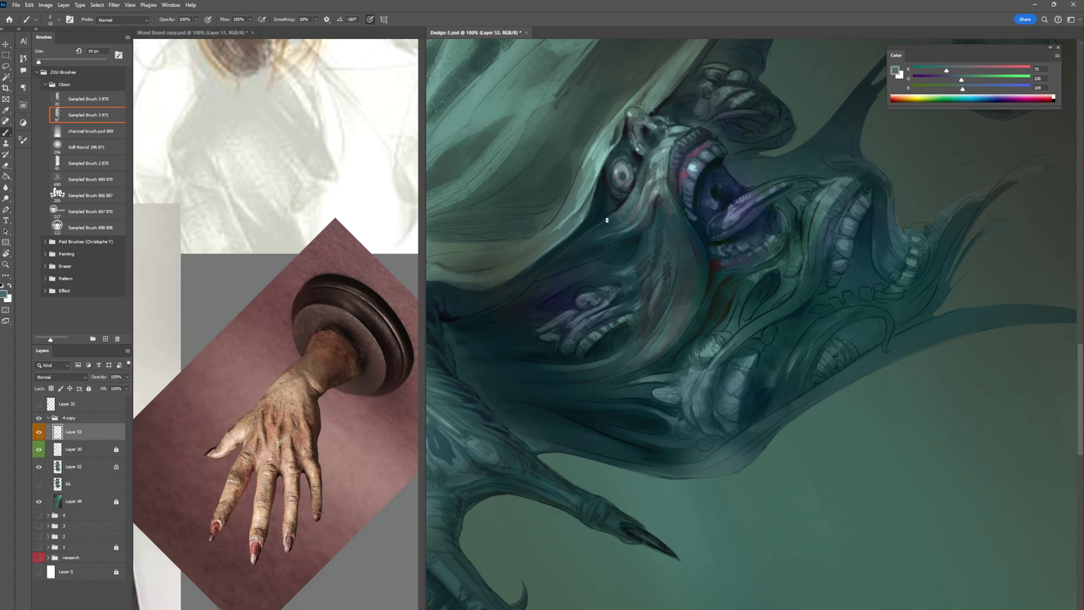
alt+click(627, 198)
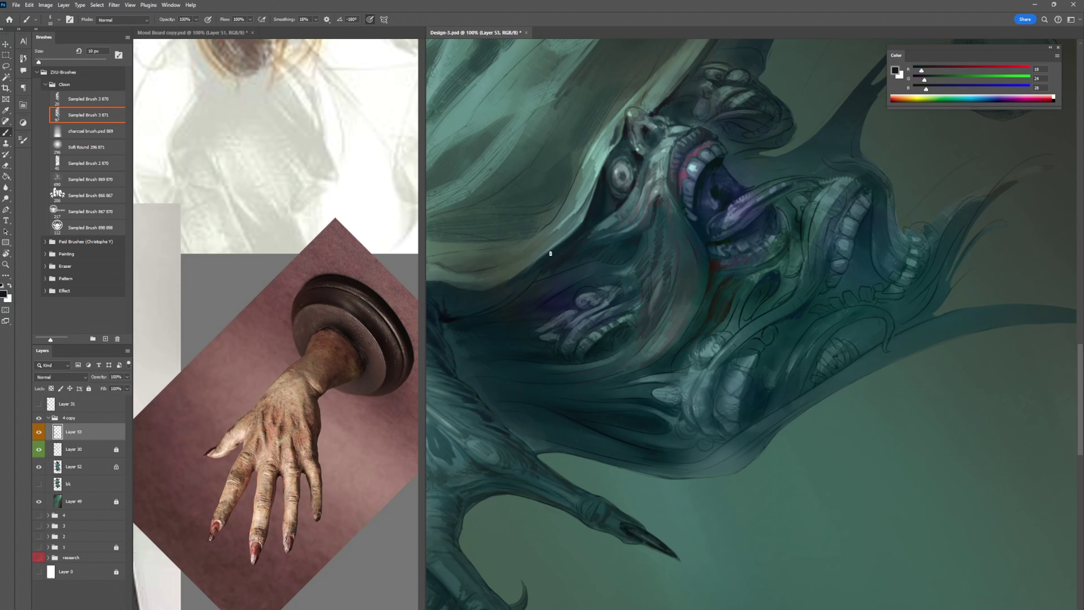
drag(607, 220, 598, 229)
alt+click(653, 151)
key(ctrl+s)
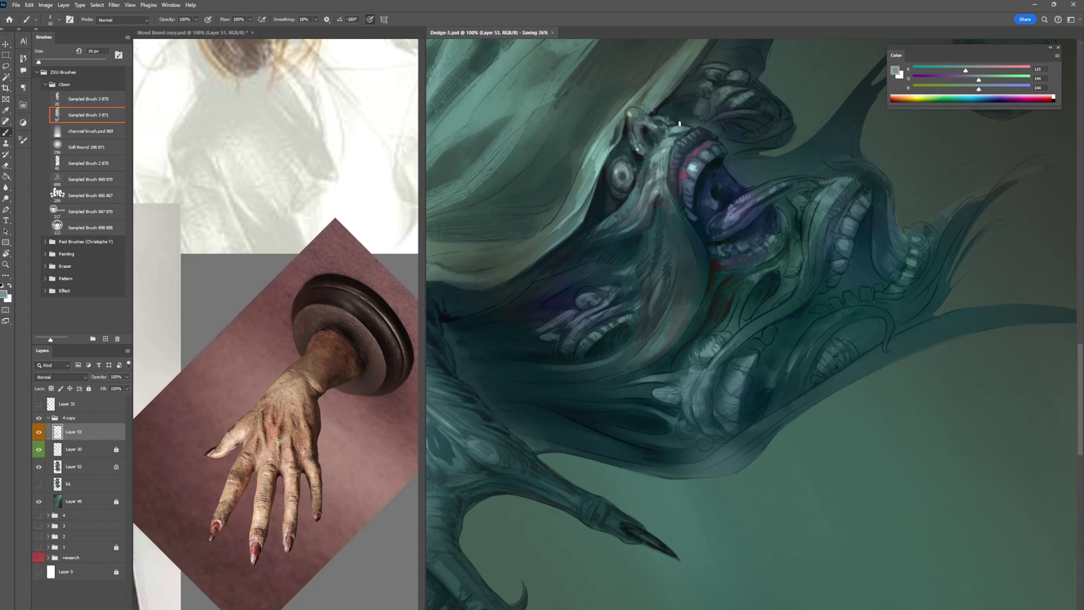
- Paint fine creases down the cheek beside the open mouth with sampled gray-teal and near-black violet
alt+click(673, 201)
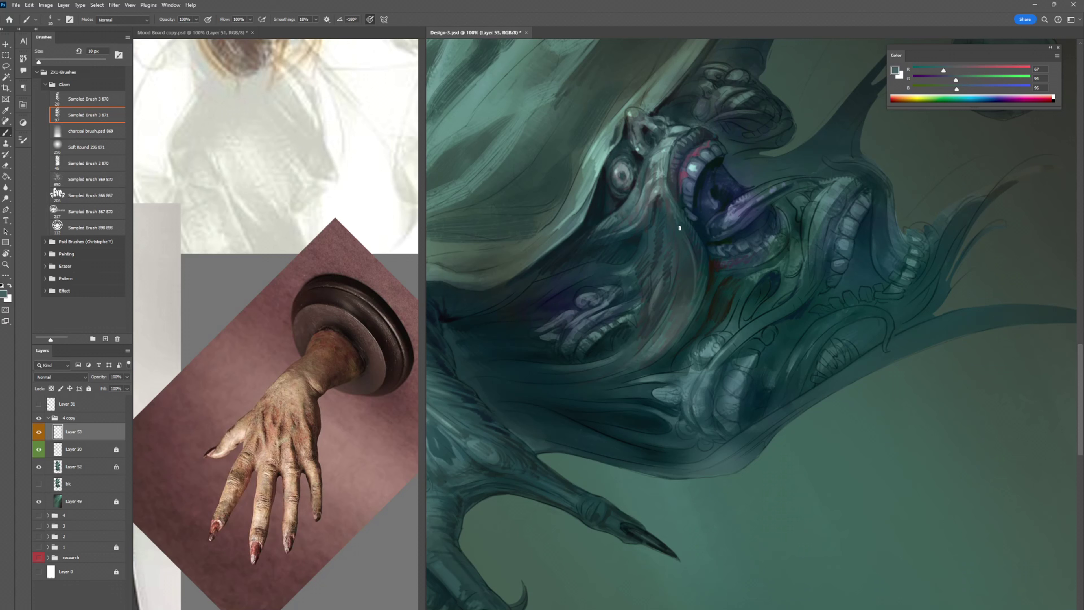
alt+click(681, 266)
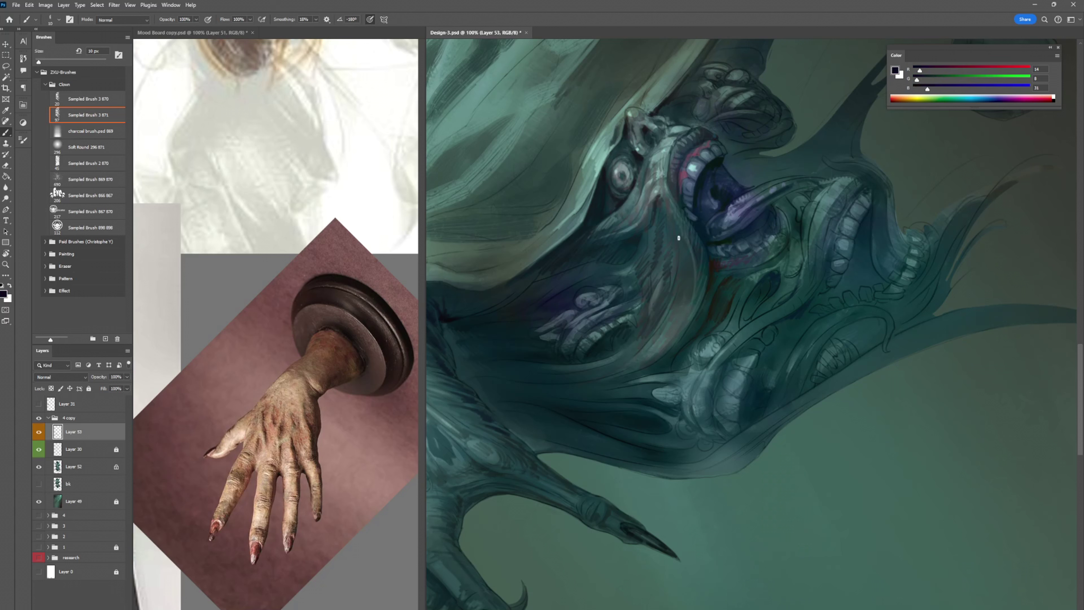
mouse_move(676, 227)
mouse_down()
mouse_move(687, 246)
mouse_move(679, 258)
mouse_up()
drag(686, 255, 682, 266)
- Hatch near-black violet strokes along the spiky membrane's edge and inside the neighboring face's open mouth
drag(767, 157, 756, 155)
drag(828, 126, 773, 162)
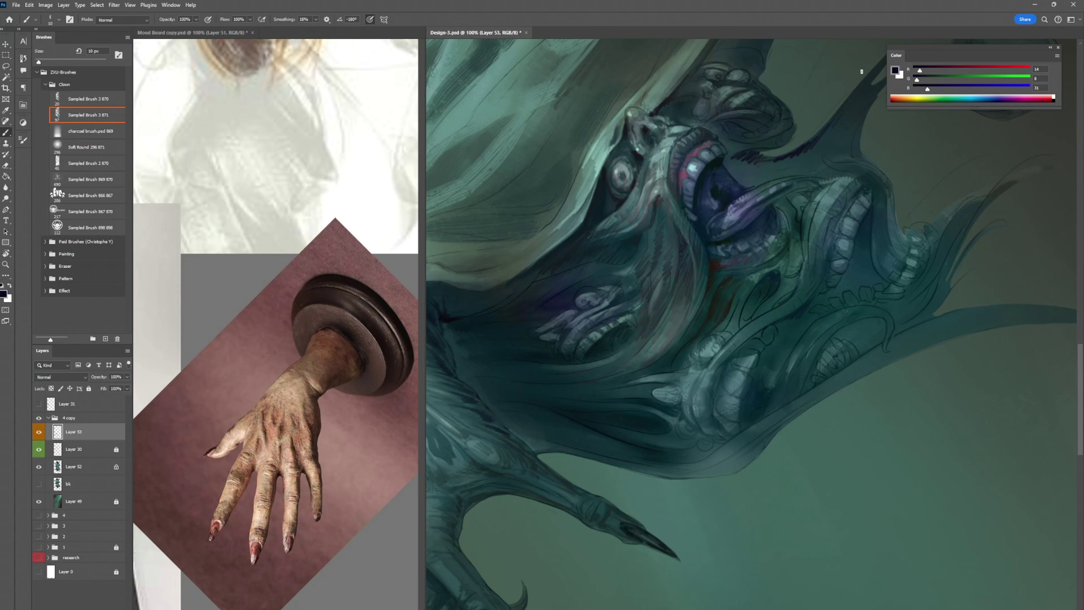
mouse_move(875, 212)
mouse_down()
mouse_move(849, 273)
mouse_move(867, 224)
mouse_move(875, 273)
mouse_move(861, 232)
mouse_move(845, 278)
mouse_up()
drag(848, 272, 828, 297)
- Refine the screaming face's tongue from its upper edge to the tip with sampled violet-blue and dark navy
alt+click(785, 182)
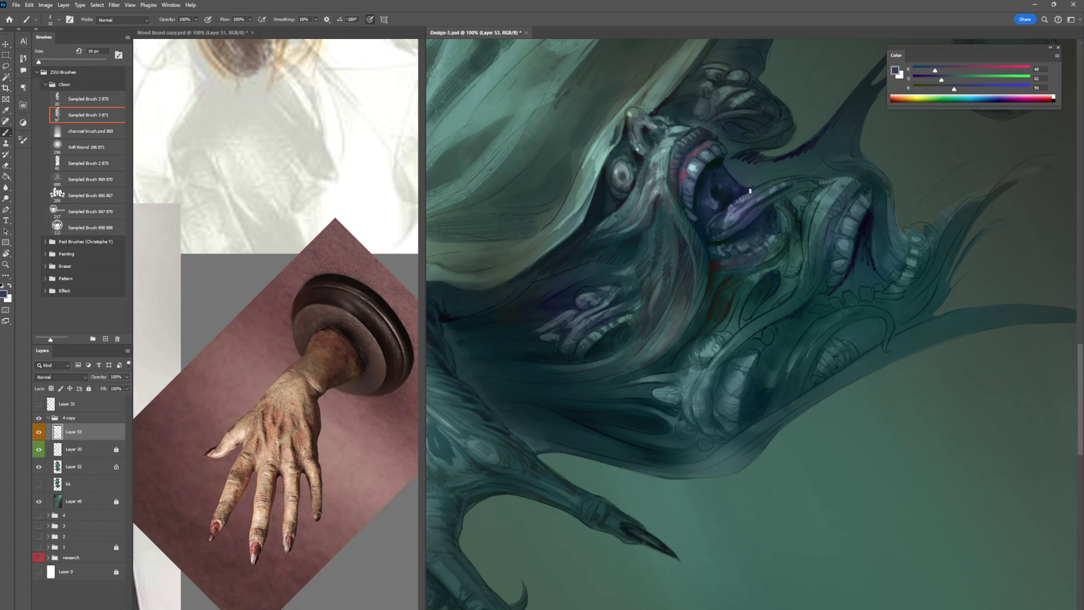
alt+click(770, 188)
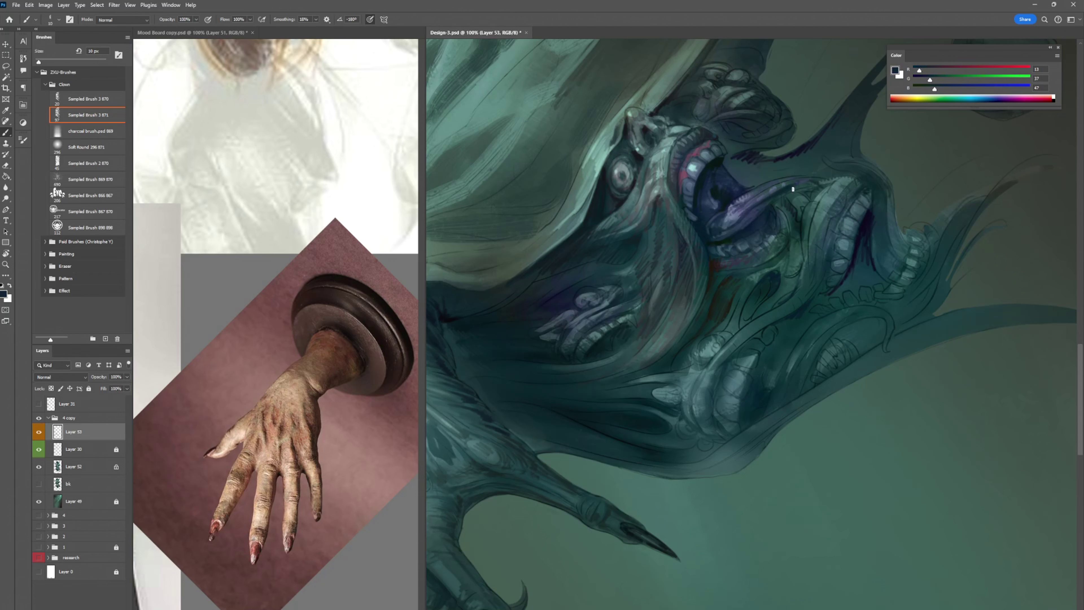
alt+click(720, 191)
- Paint pale cyan saliva strands hanging from the screaming face's upper teeth to its tongue
key(r)
mouse_move(735, 195)
mouse_down()
mouse_move(824, 214)
mouse_move(831, 164)
mouse_up()
alt+click(809, 167)
key(ctrl+z)
drag(815, 220, 809, 171)
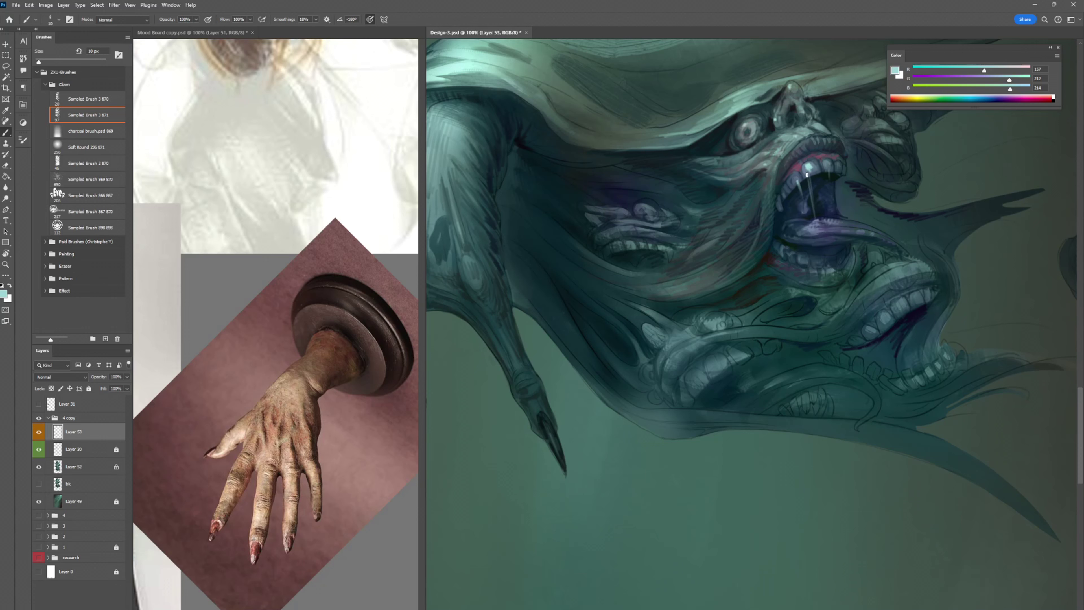
drag(827, 167, 803, 184)
- Refine the shading around the screaming face's nose and eye with sampled dark tones and highlight the tongue in gray-violet
key(ctrl+space)
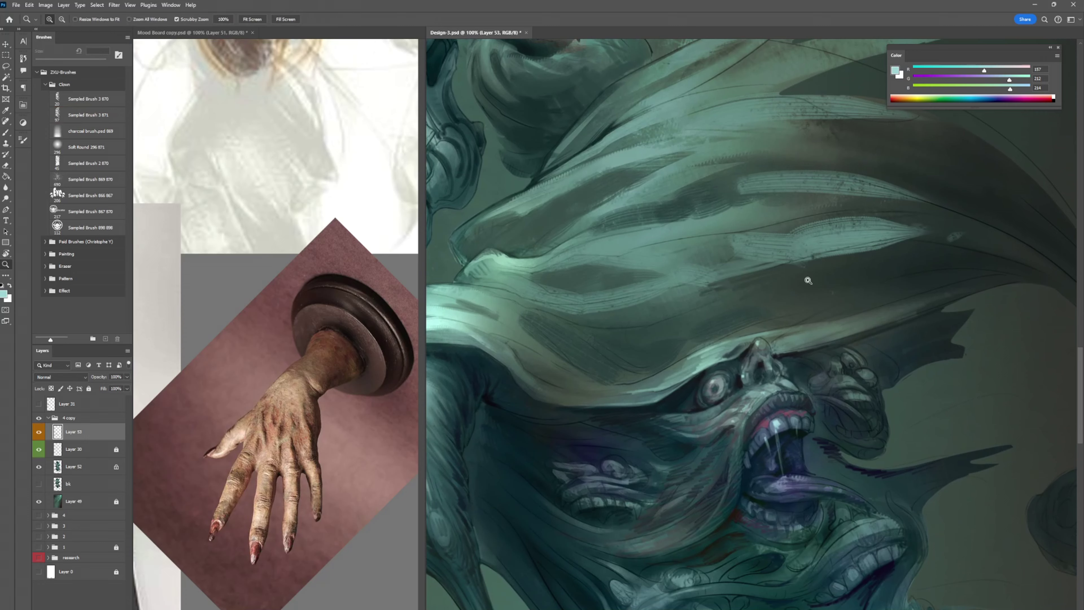
alt+click(811, 276)
key(ctrl+space)
mouse_move(818, 275)
mouse_down()
mouse_move(816, 253)
mouse_move(781, 254)
mouse_move(810, 261)
mouse_up()
alt+click(758, 327)
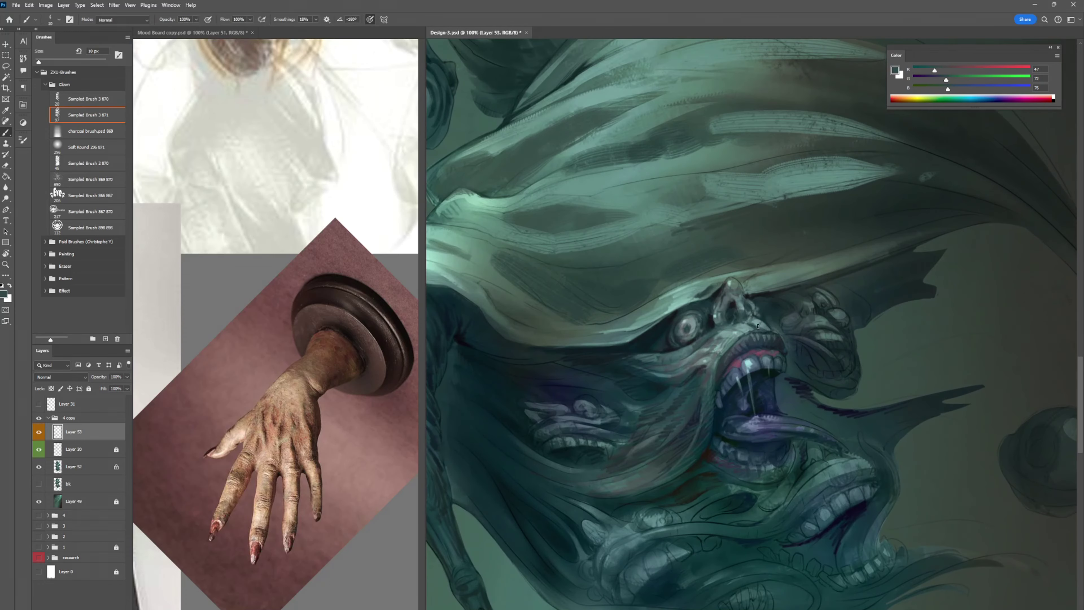
alt+click(763, 296)
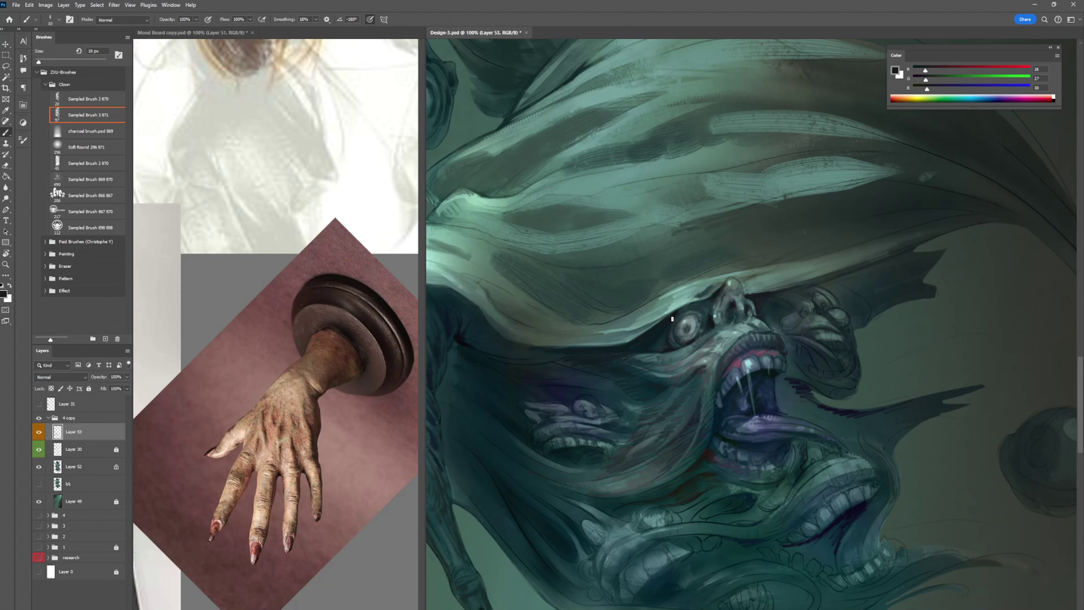
alt+click(743, 337)
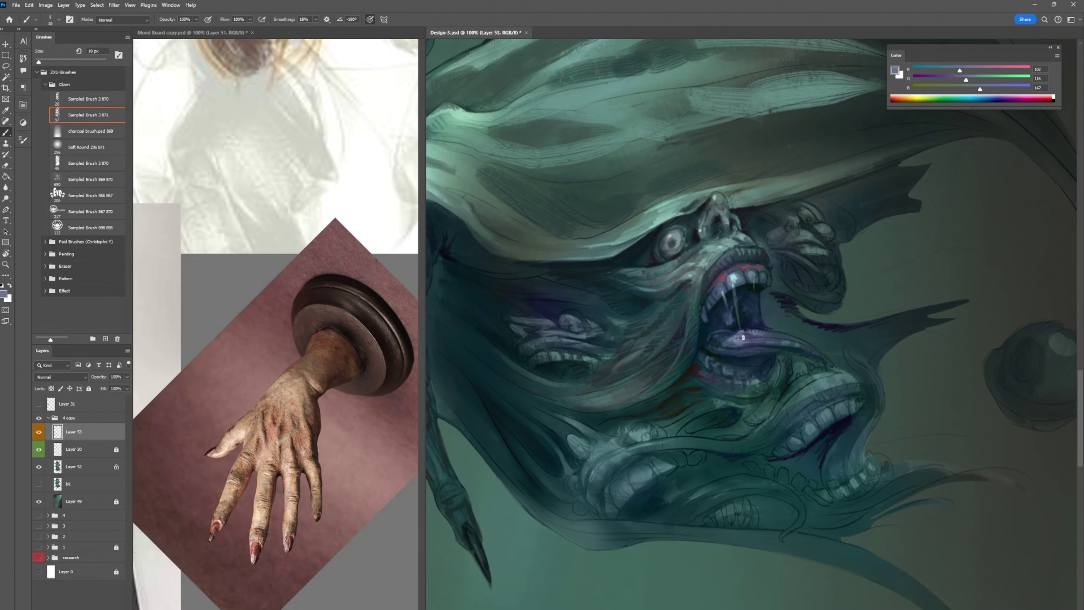
- Model the folds between the screaming face's lower jaw and the face beneath with sampled dark green and teal
alt+click(764, 376)
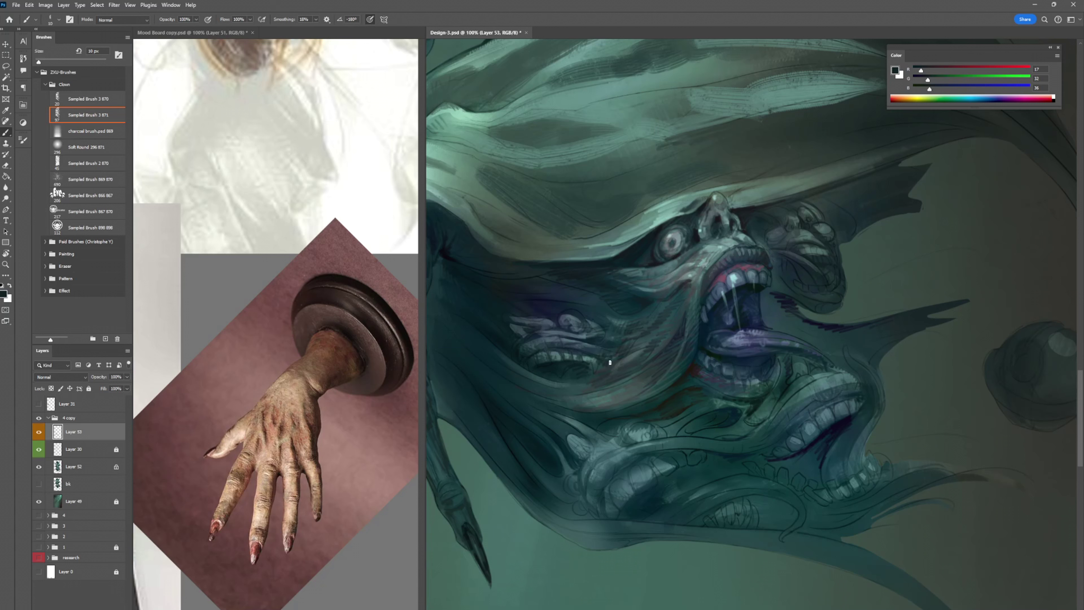
drag(929, 88, 938, 87)
scroll(791, 200, down, 3)
alt+click(658, 446)
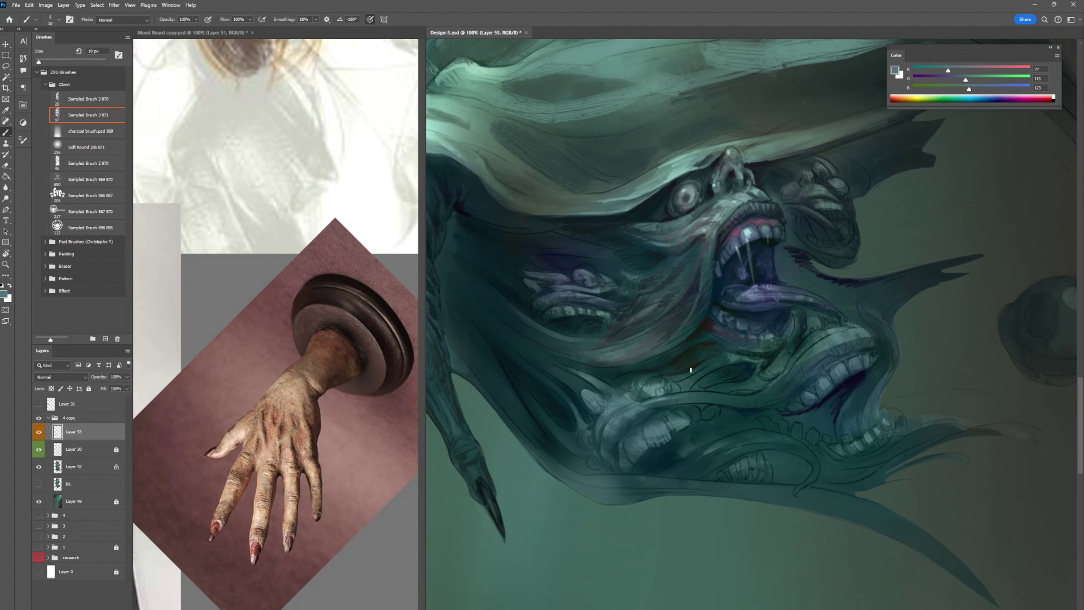
- Shade and highlight the lower rim of the stretched cheek fold beneath the small face with sampled navy, gray-teal and pale mint
alt+click(759, 409)
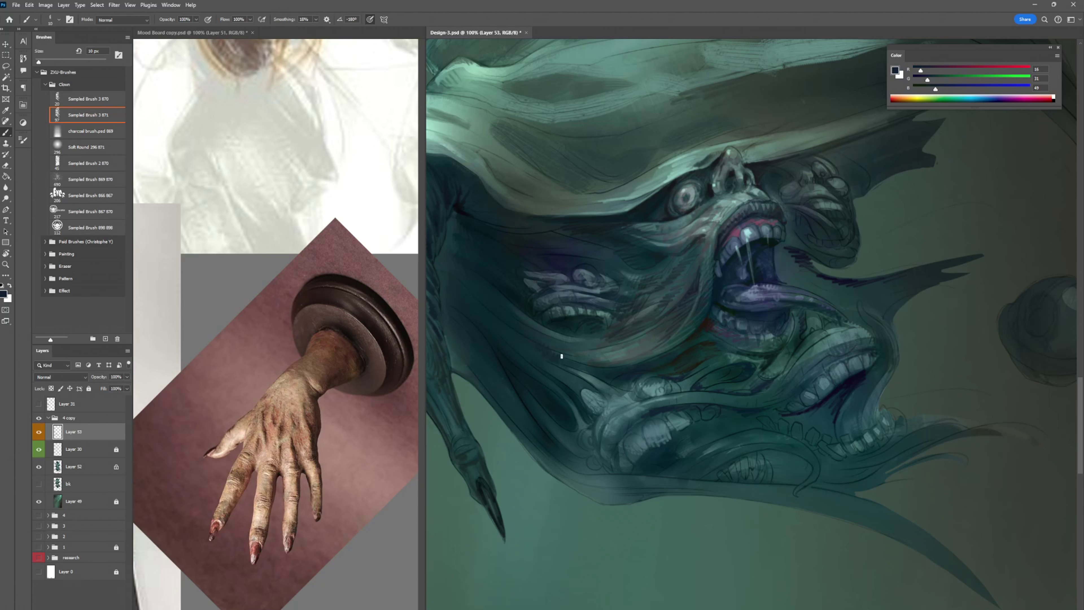
alt+click(617, 358)
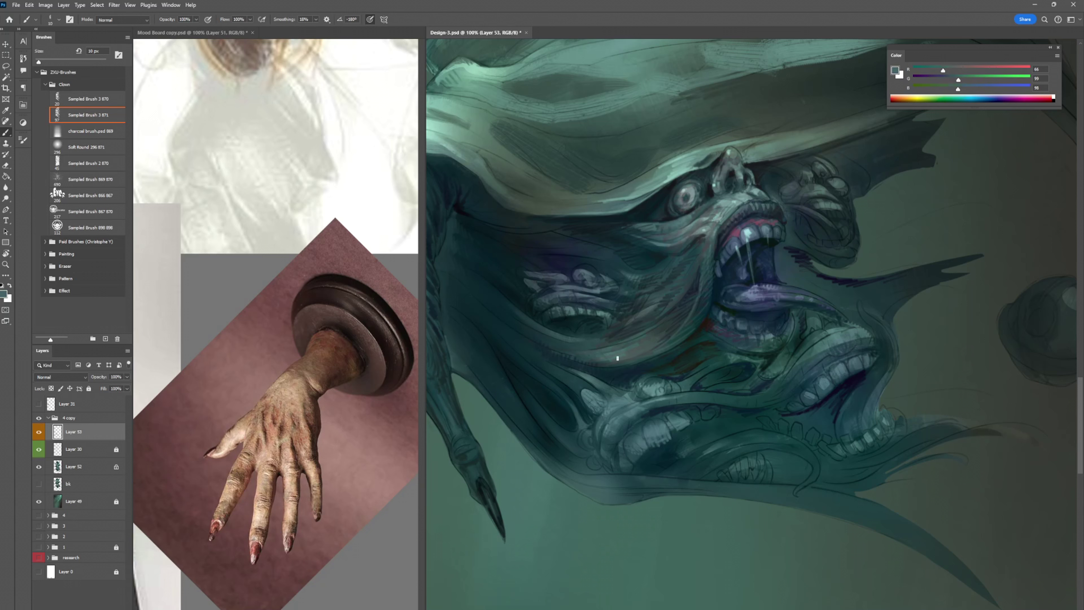
alt+click(657, 175)
drag(610, 360, 632, 349)
drag(609, 363, 644, 353)
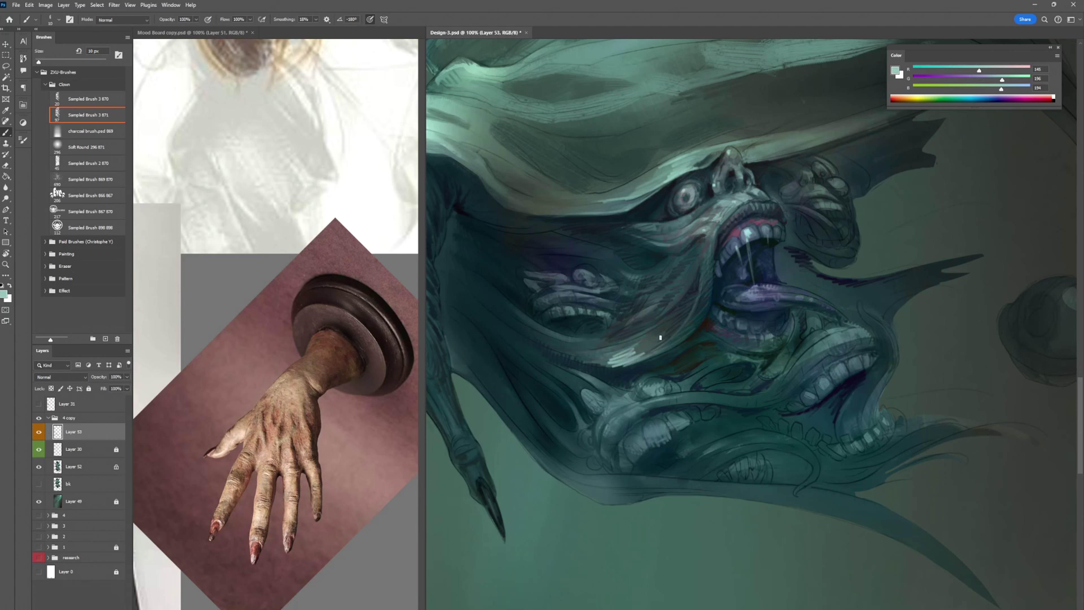
alt+click(629, 345)
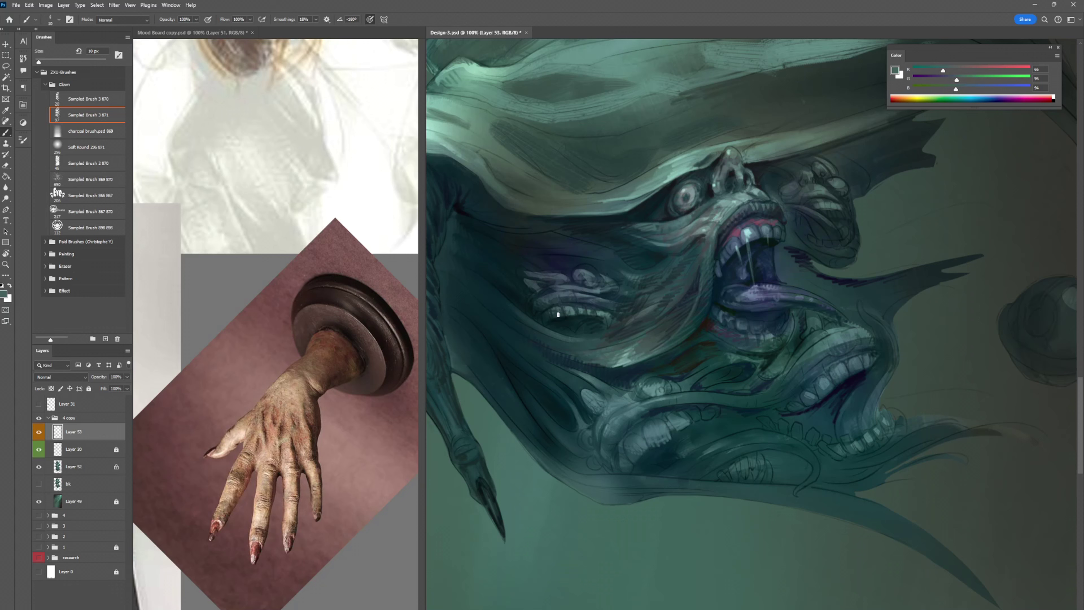
- Blend the stretched cheek skin beside the screaming mouth with an enlarged Mixer Brush
key(shift+b)
key(bracketright)
key(bracketright)
key(bracketright)
key(bracketright)
key(bracketright)
key(bracketright)
key(bracketright)
key(bracketright)
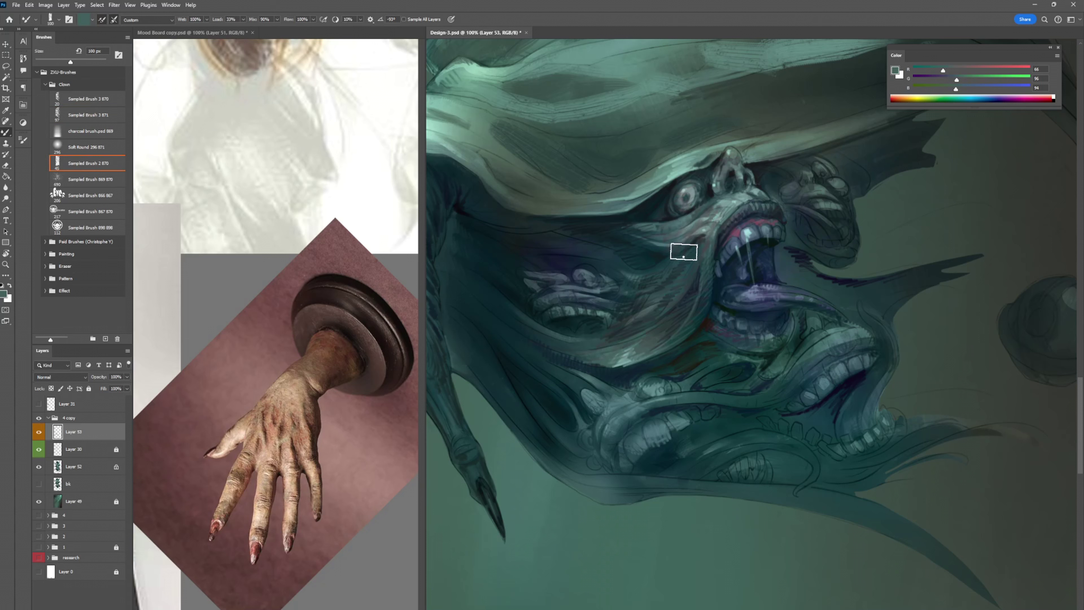
drag(685, 251, 651, 318)
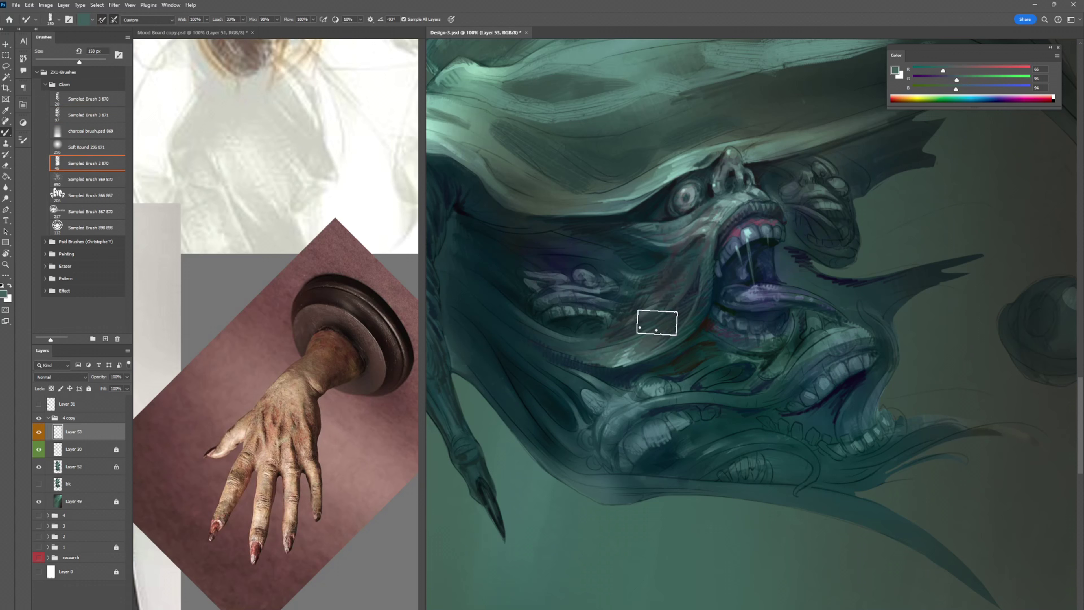
key(shift+b)
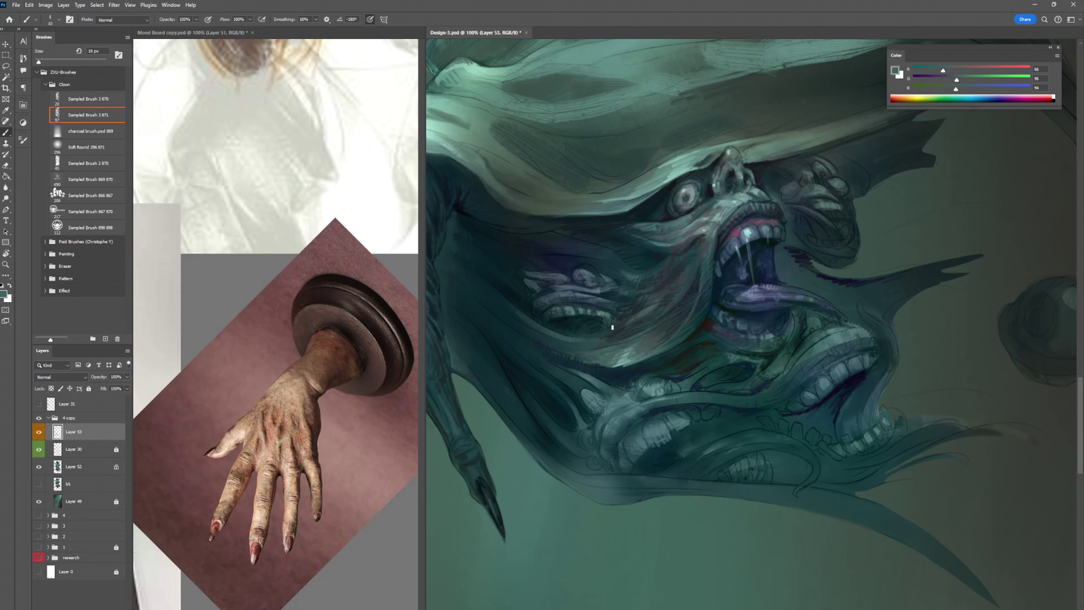
- Deepen the shading around the small half-buried face and the neighboring cheek folds with sampled dark tones
alt+click(620, 291)
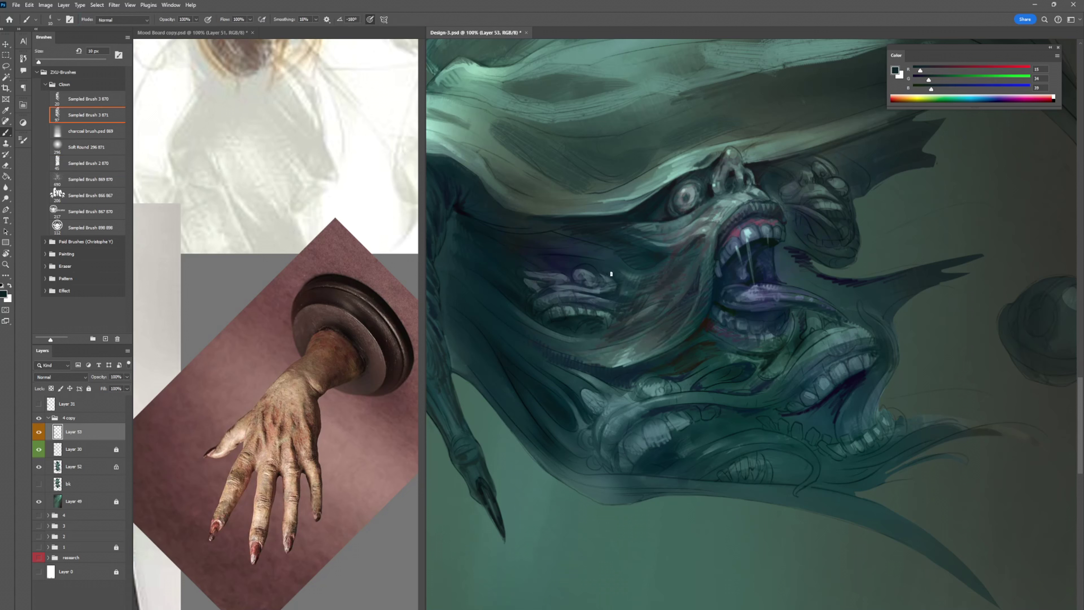
alt+click(578, 270)
alt+click(564, 319)
drag(676, 322, 686, 297)
mouse_move(604, 342)
mouse_down()
mouse_move(554, 342)
mouse_move(695, 395)
mouse_move(747, 377)
mouse_up()
- Fill the lowest face's open mouth with sampled dark navy, using a 32 px brush at 41% opacity
key(space)
alt+right_click(719, 401)
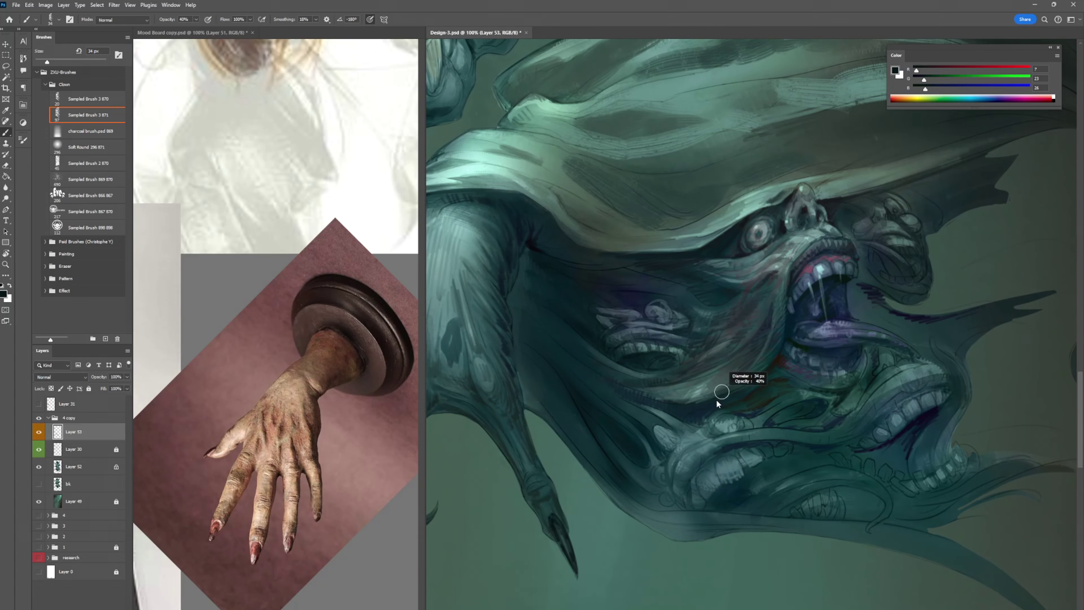
alt+click(834, 311)
mouse_move(712, 470)
mouse_down()
mouse_move(760, 482)
mouse_move(717, 509)
mouse_move(781, 483)
mouse_up()
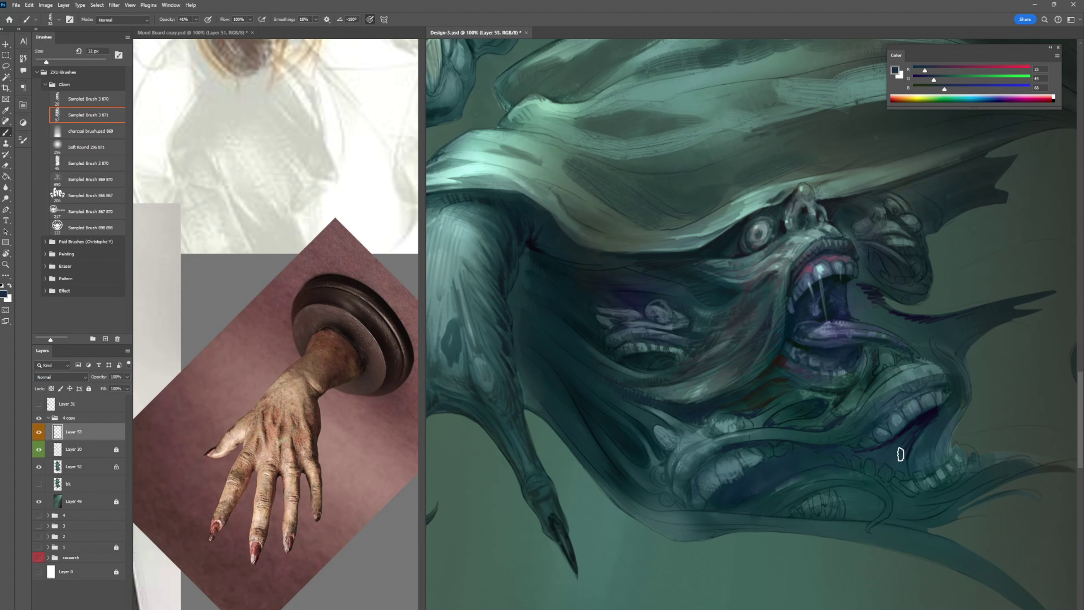
alt+click(758, 480)
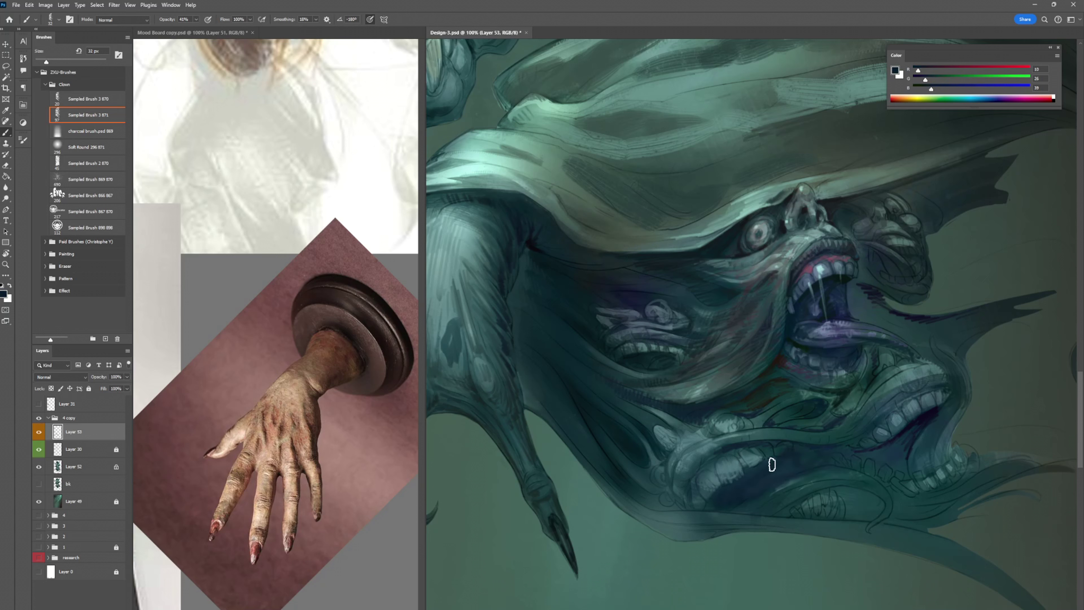
mouse_move(678, 494)
mouse_down()
mouse_move(658, 511)
mouse_move(678, 503)
mouse_up()
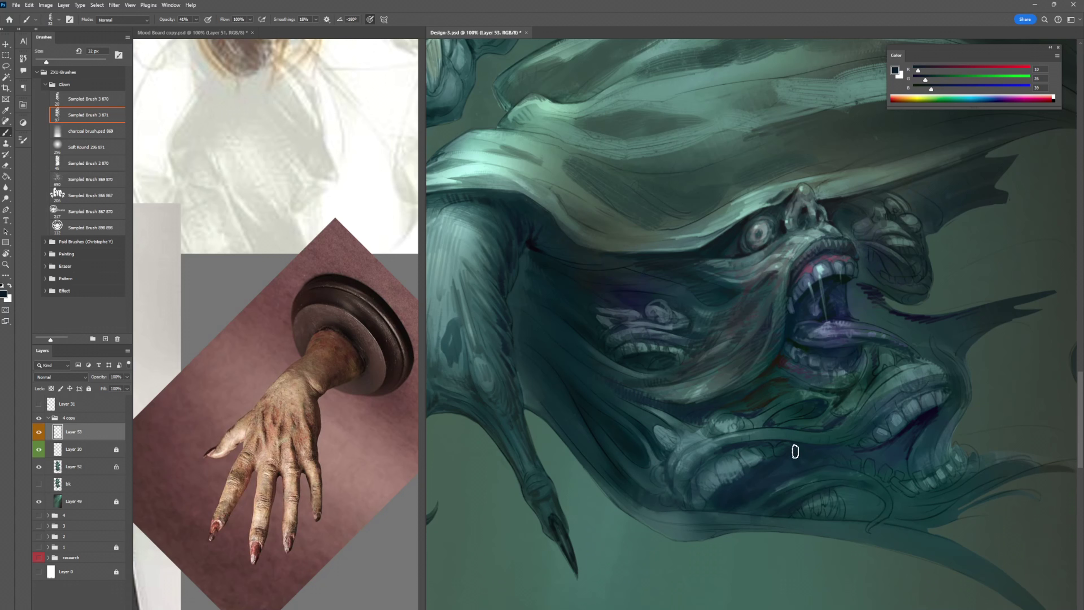
- Glaze the cloth's lower hem and the torn flap behind the far face with sampled dark violet
alt+click(795, 449)
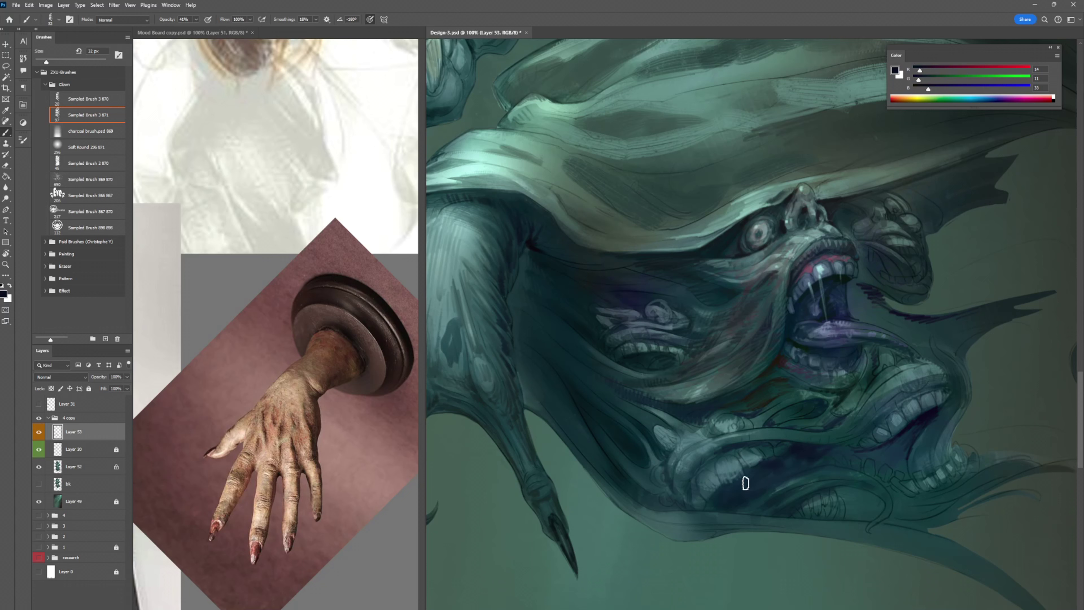
drag(675, 341, 695, 361)
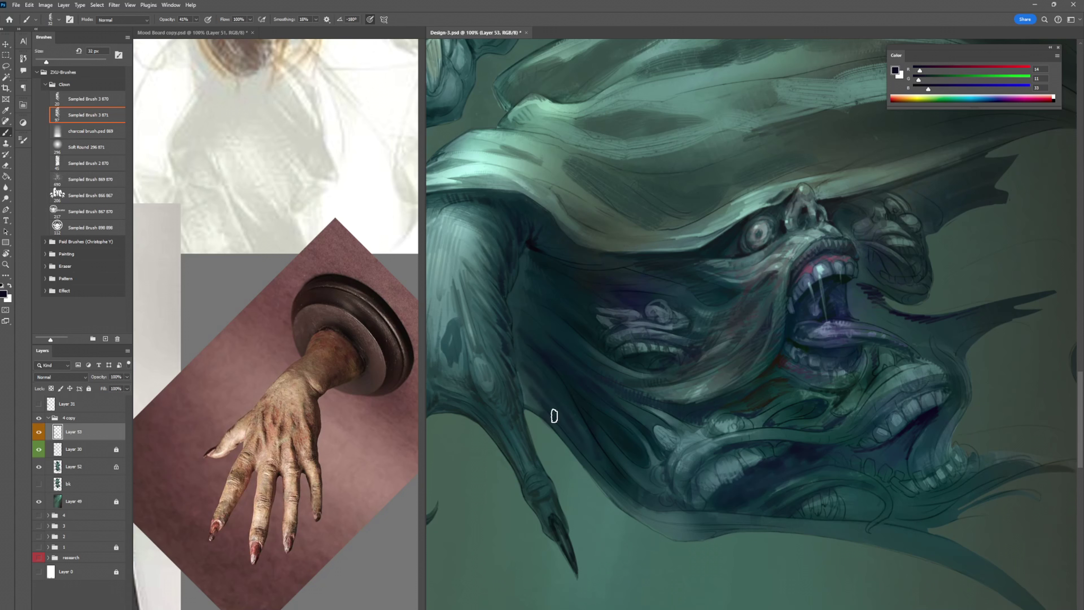
mouse_move(580, 456)
mouse_down()
mouse_move(679, 521)
mouse_move(712, 521)
mouse_up()
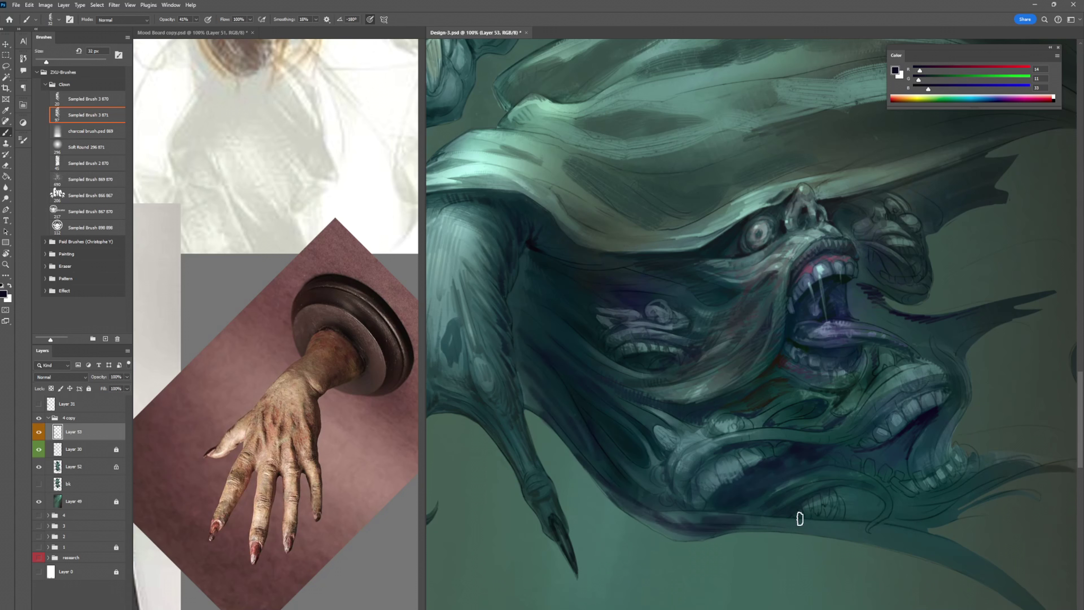
mouse_move(943, 197)
mouse_down()
mouse_move(919, 194)
mouse_move(922, 181)
mouse_move(931, 195)
mouse_up()
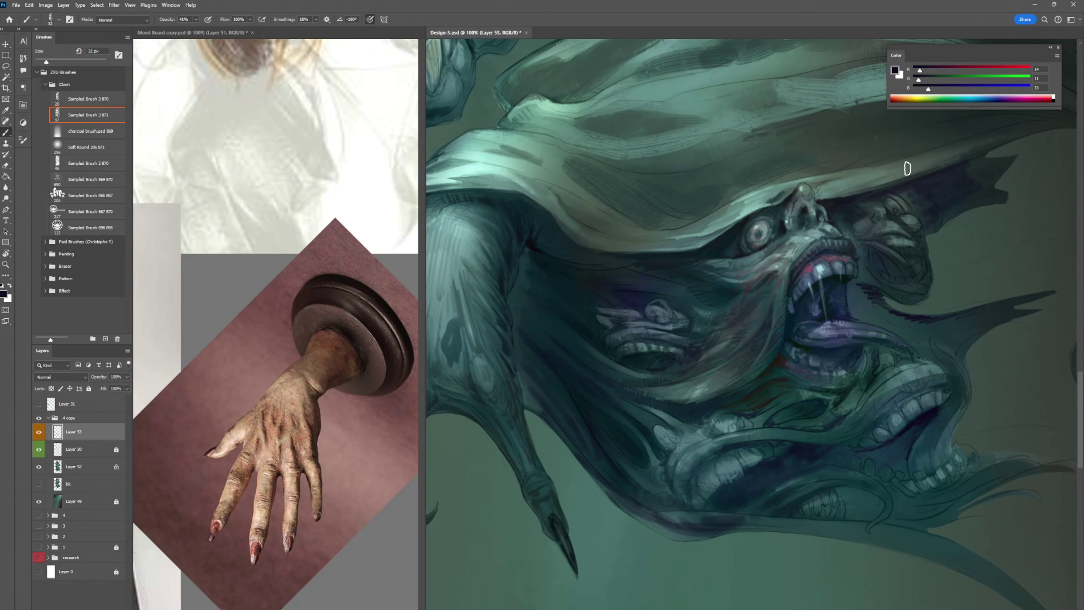
- Touch up the cloak above the screaming face with sampled gray-green and dark teal
drag(864, 163, 718, 303)
alt+click(645, 307)
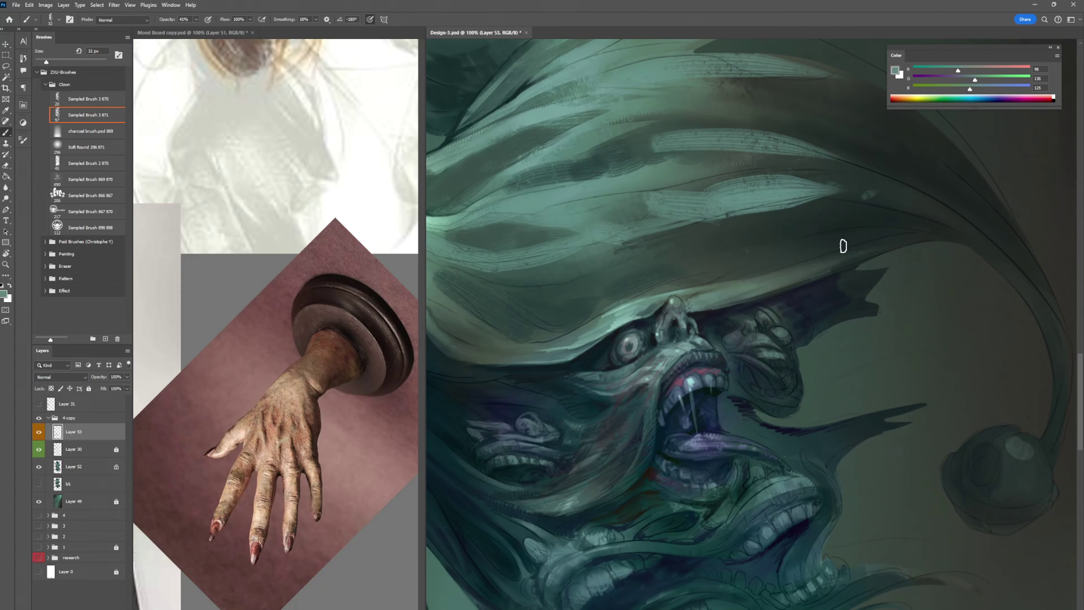
drag(745, 236, 827, 276)
alt+click(945, 211)
mouse_move(939, 218)
mouse_down()
mouse_move(798, 261)
mouse_move(924, 257)
mouse_up()
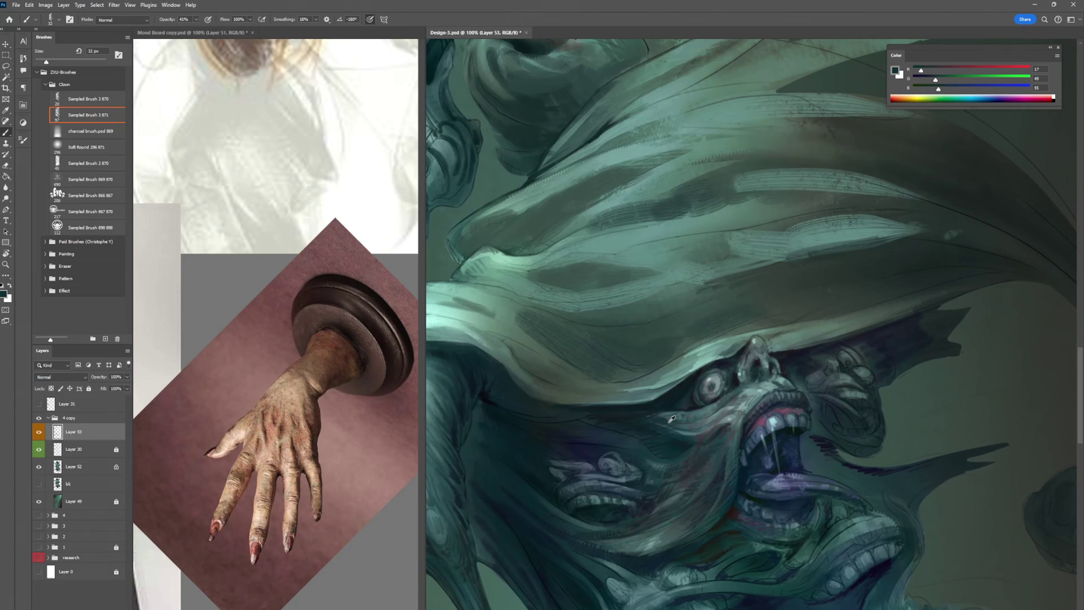
alt+click(671, 419)
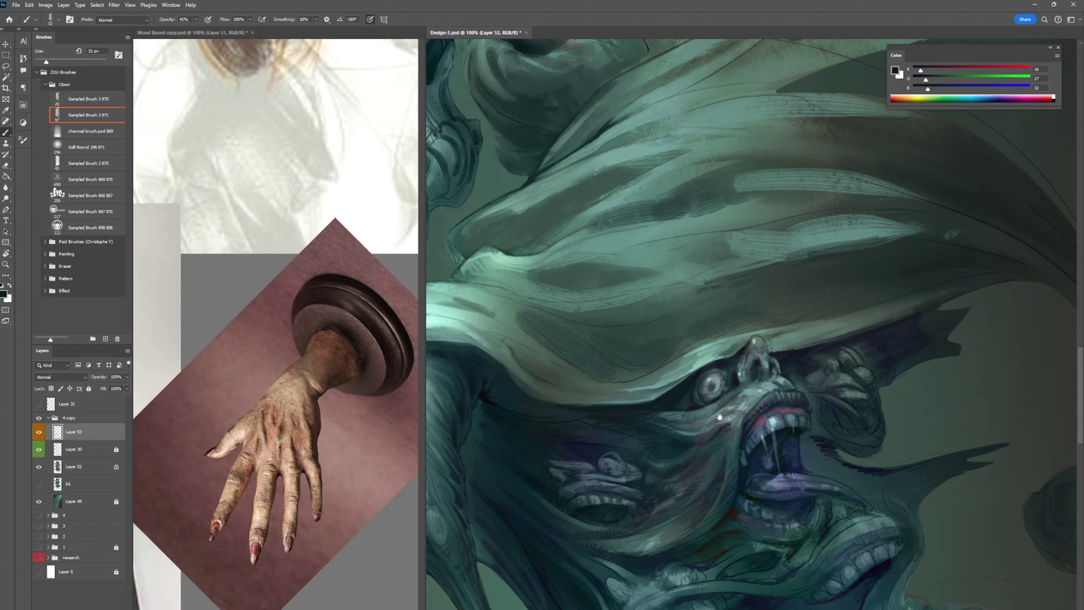
drag(719, 416, 772, 464)
alt+click(555, 291)
drag(554, 312, 622, 411)
- Tint the jester's long lower teeth with yellow-green sampled from the large tooth
alt+click(496, 273)
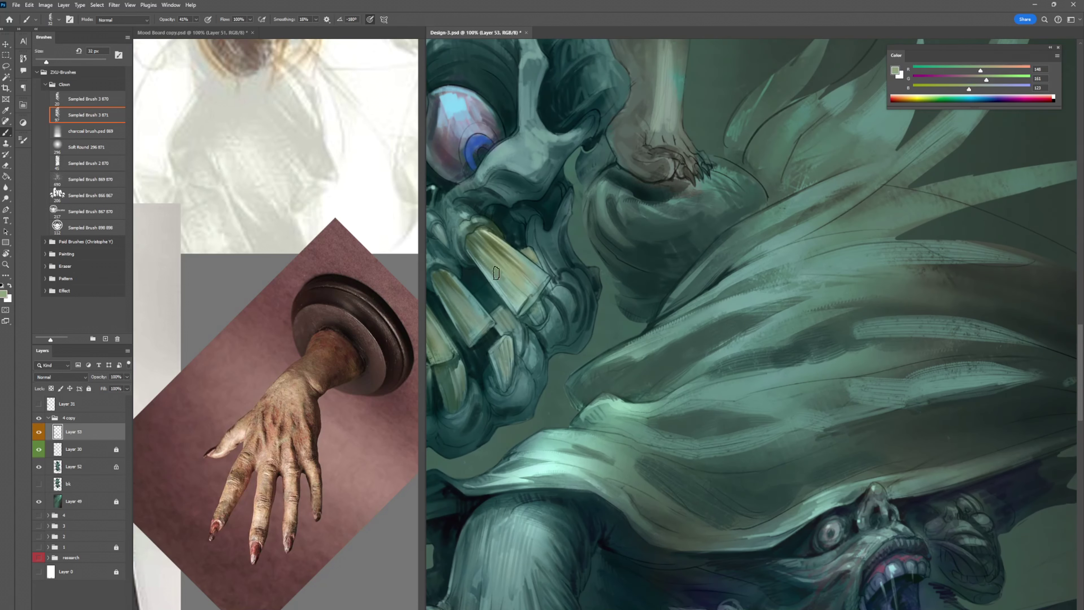
drag(480, 261, 627, 280)
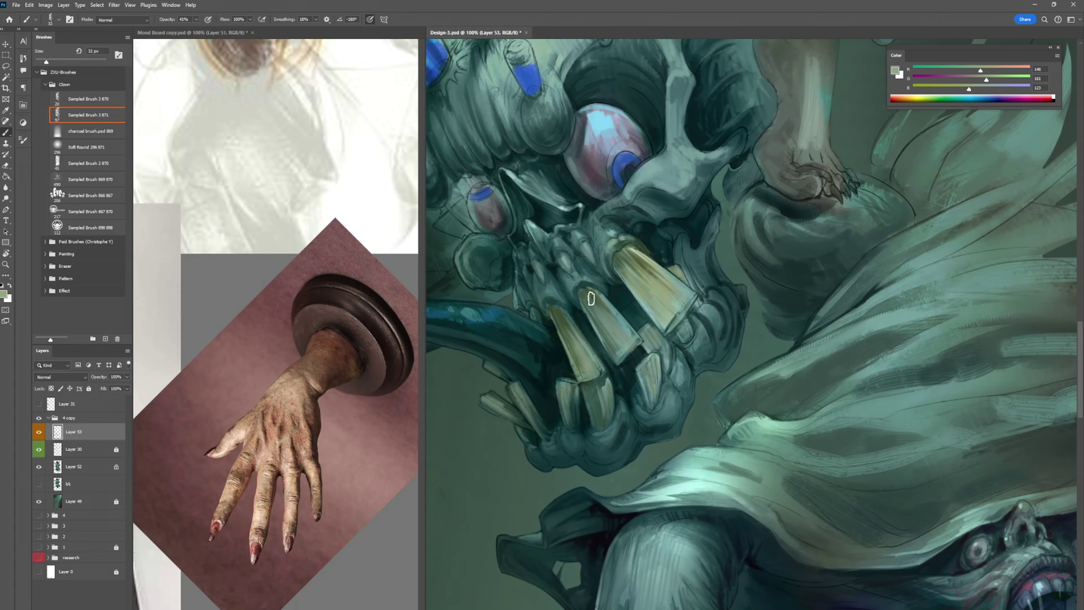
mouse_move(565, 327)
mouse_down()
mouse_move(586, 376)
mouse_move(596, 363)
mouse_move(584, 375)
mouse_move(586, 345)
mouse_move(605, 404)
mouse_up()
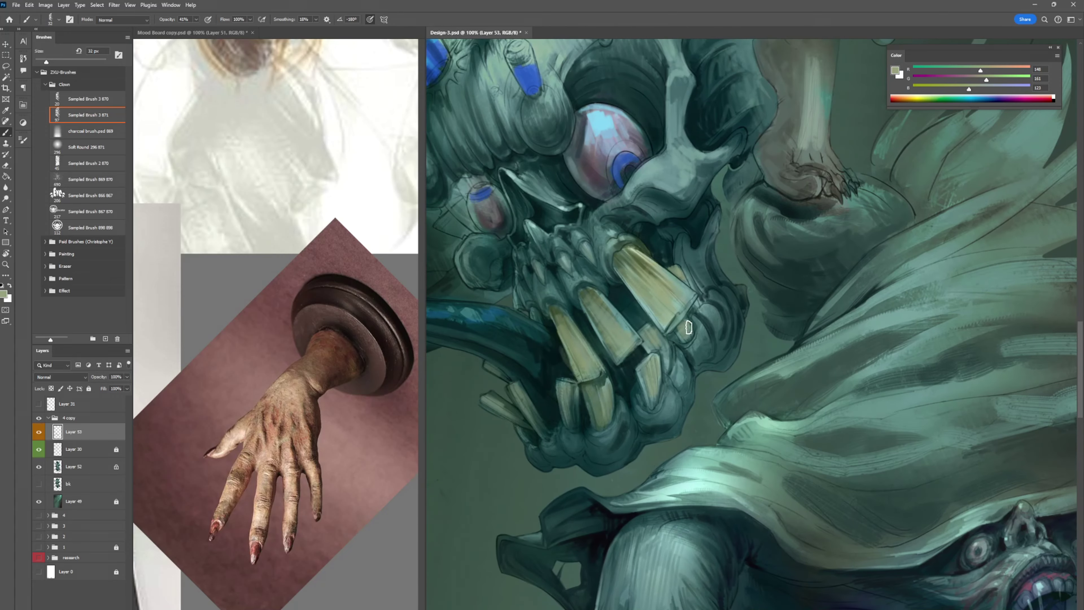
alt+click(648, 257)
- Darken the gaps around the jester's teeth and the lump beneath the small eye with sampled dark teal
alt+click(701, 299)
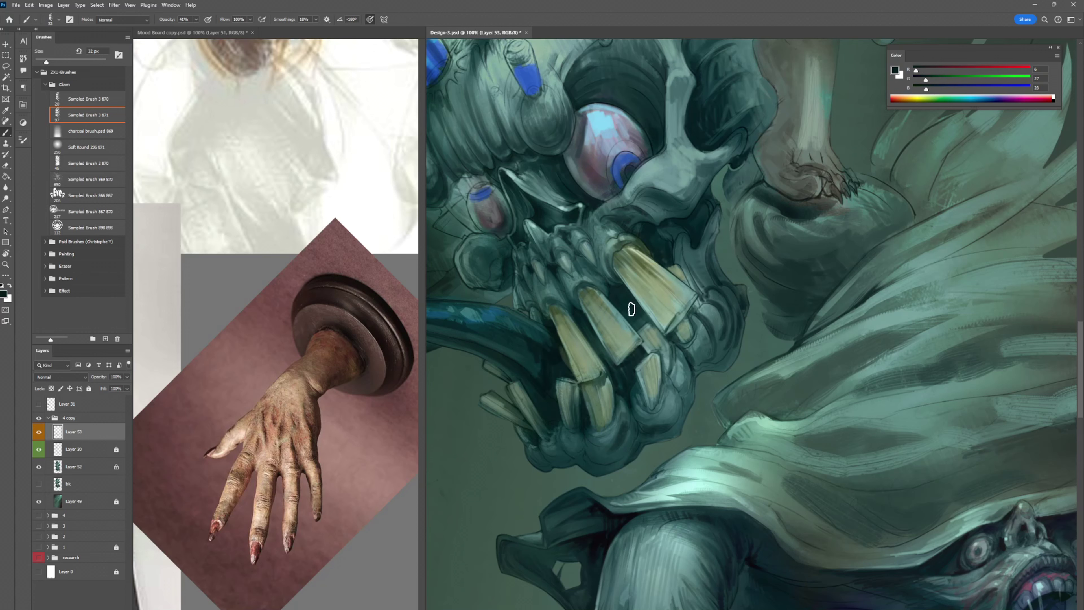
mouse_move(527, 331)
mouse_down()
mouse_move(504, 321)
mouse_move(607, 332)
mouse_up()
drag(571, 341, 549, 347)
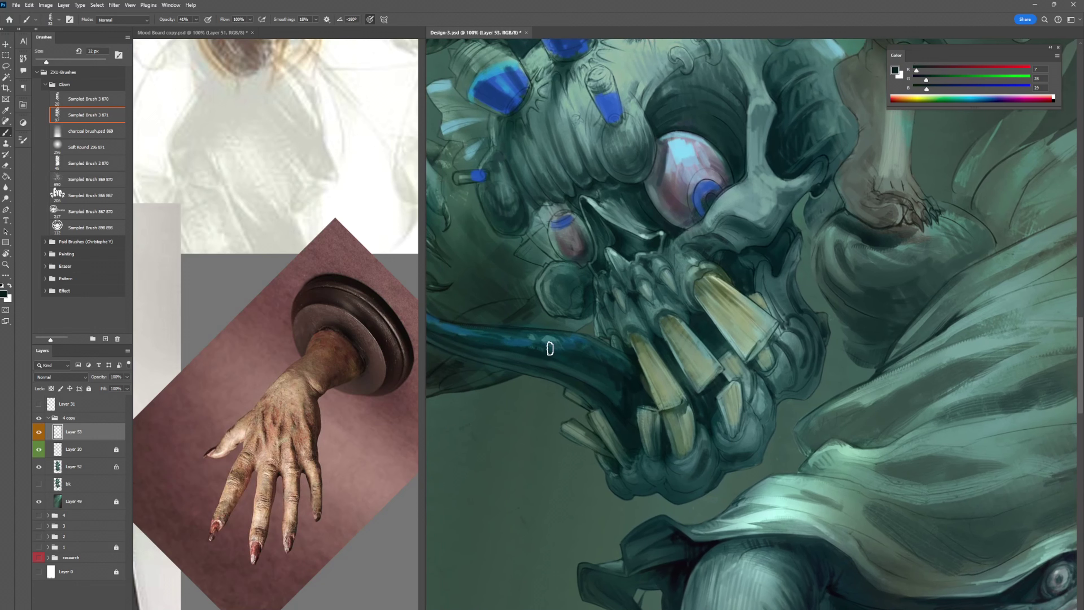
alt+click(601, 260)
alt+click(601, 260)
drag(583, 279, 557, 279)
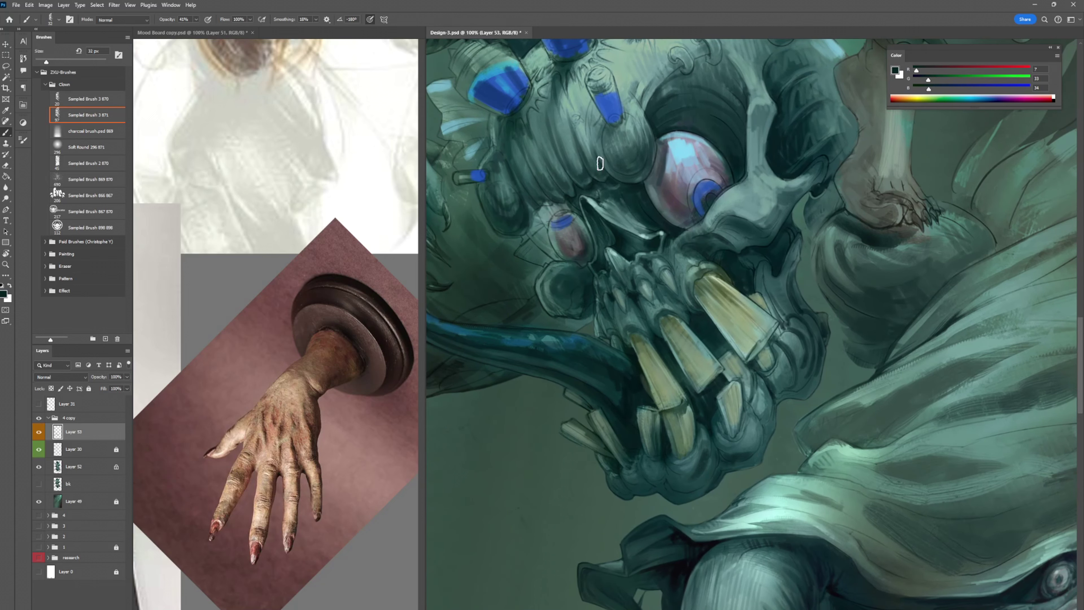
- Refine the rim of the jester's large eye and its socket with sampled teal and dark teal, undoing the last brow stroke
drag(600, 163, 495, 258)
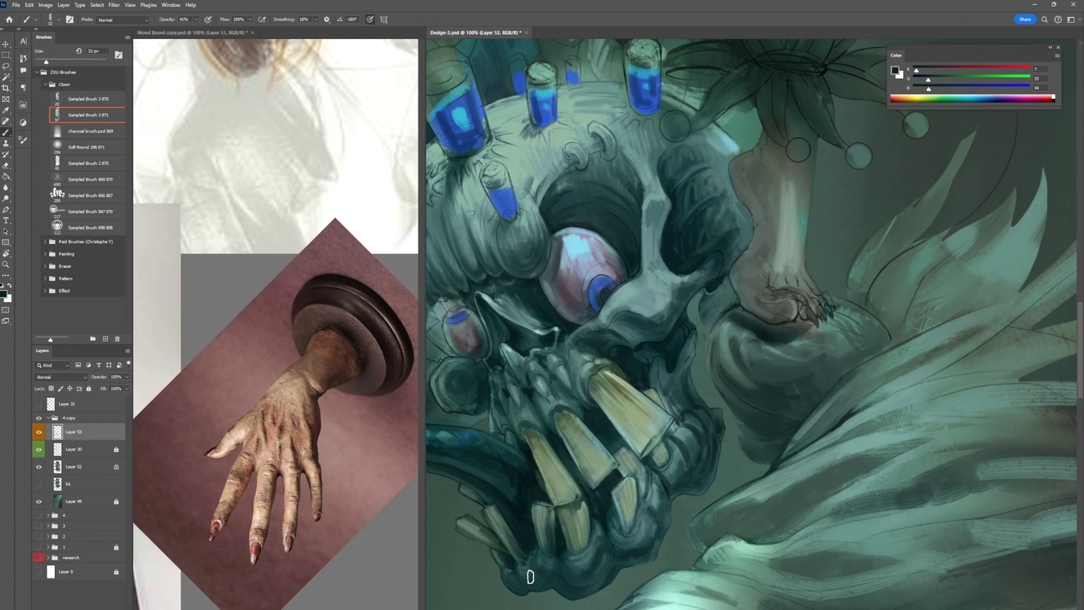
alt+click(624, 300)
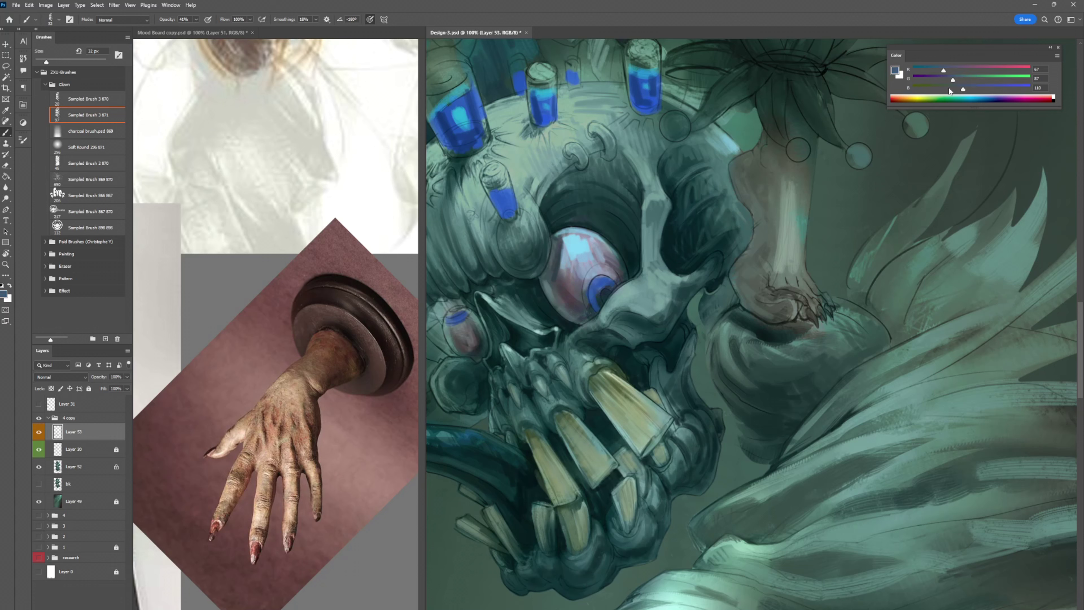
alt+click(614, 312)
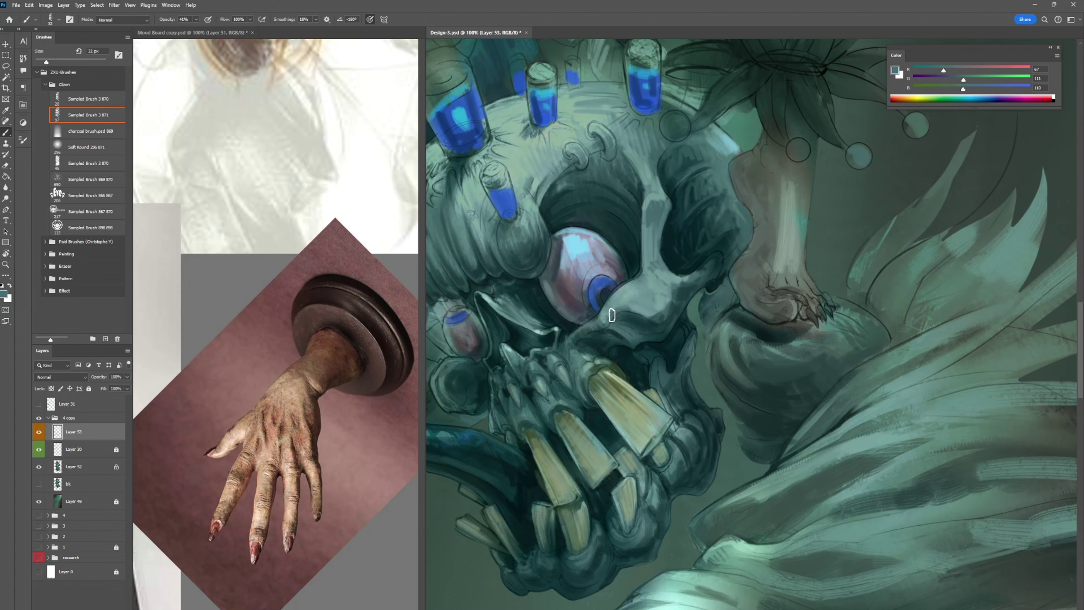
alt+click(632, 244)
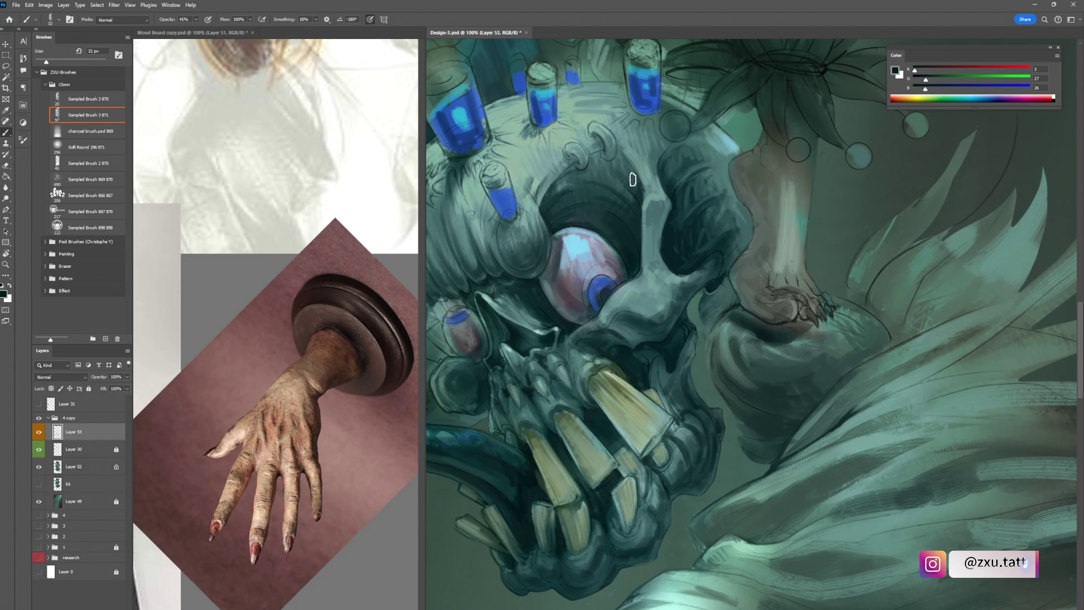
drag(586, 153, 534, 198)
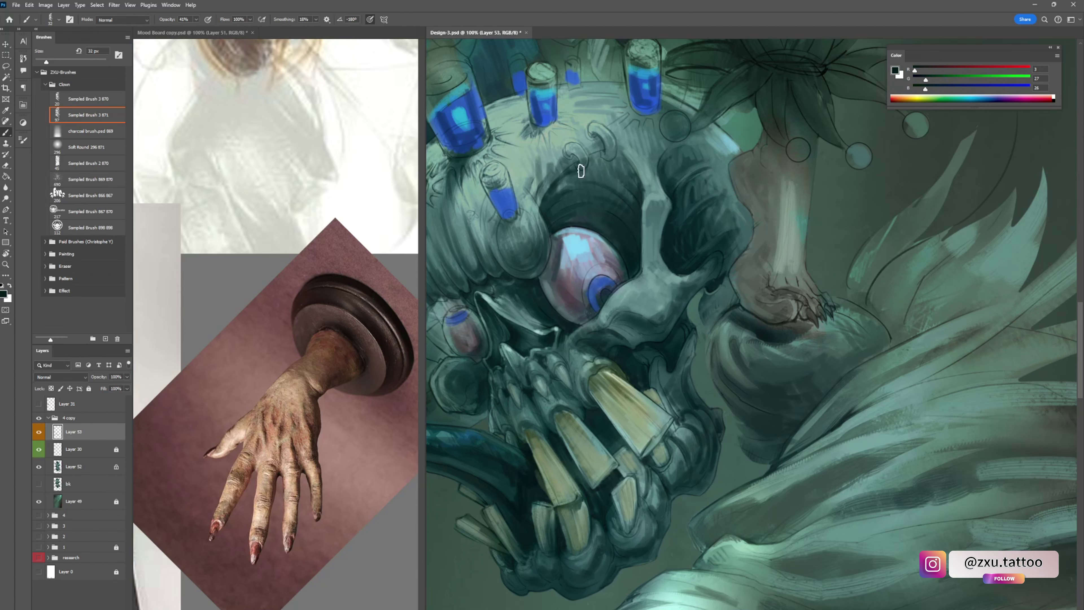
drag(581, 171, 559, 168)
key(ctrl+z)
- Enrich the upper surface of the jester's long tongue with sampled deep blue
drag(636, 111, 646, 256)
drag(668, 141, 678, 329)
mouse_move(604, 194)
mouse_down()
mouse_move(643, 224)
mouse_move(673, 161)
mouse_up()
alt+click(602, 387)
mouse_move(533, 335)
mouse_down()
mouse_move(625, 191)
mouse_move(552, 316)
mouse_move(632, 199)
mouse_move(540, 65)
mouse_up()
alt+click(575, 324)
alt+click(586, 353)
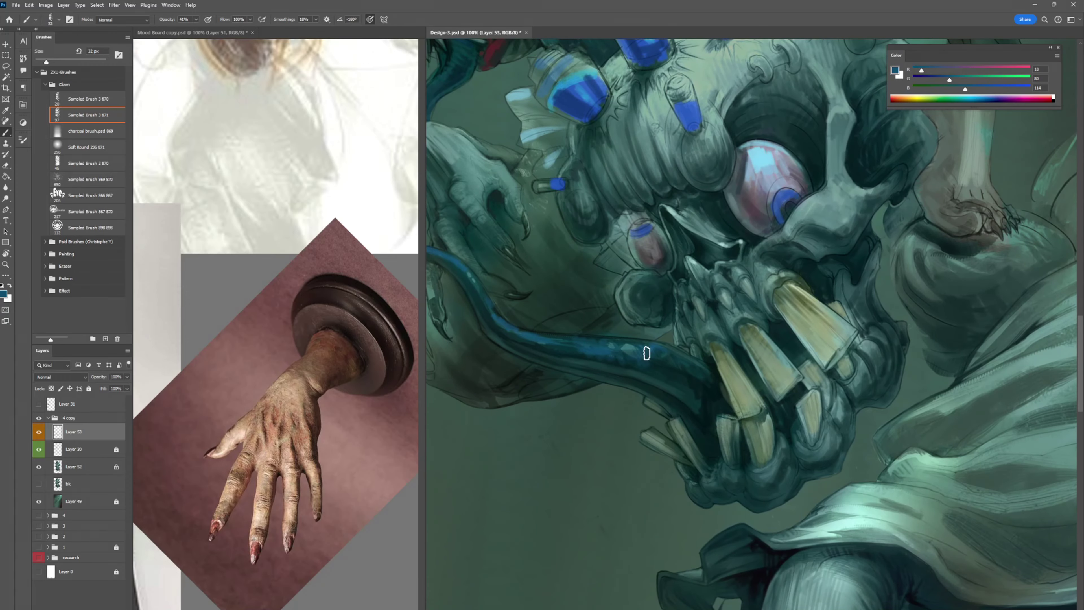
- Try shading strokes along the pale bone ridge of the jester's nose
drag(662, 211, 722, 255)
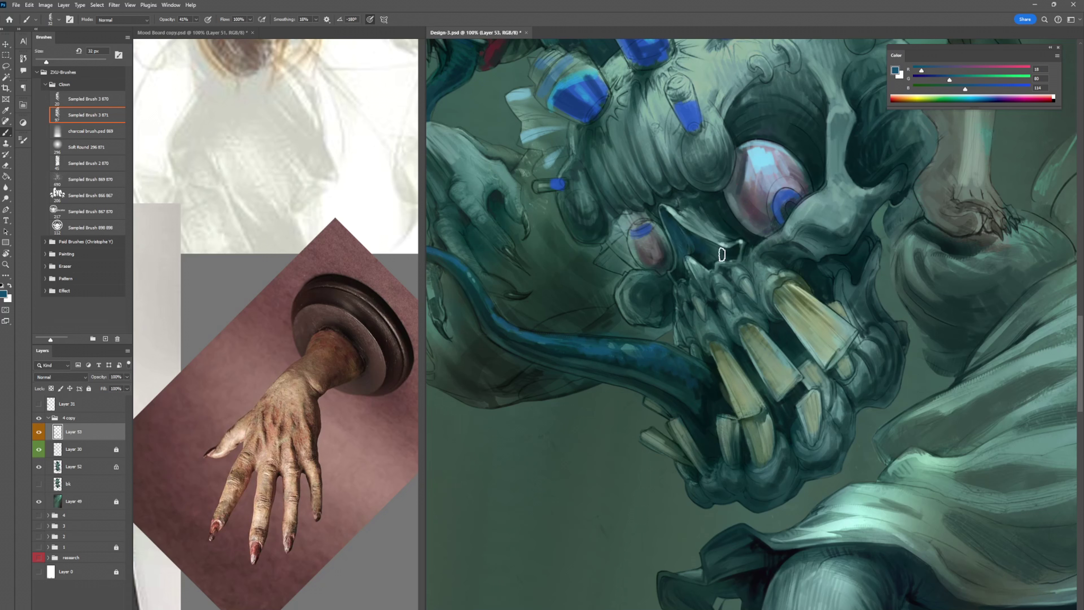
key(ctrl+z)
alt+click(670, 212)
drag(663, 214, 716, 250)
key(ctrl+z)
- Refine the skull's edge beside the small eye and the long tongue with sampled dark teal and blue
alt+click(595, 217)
drag(576, 192, 597, 230)
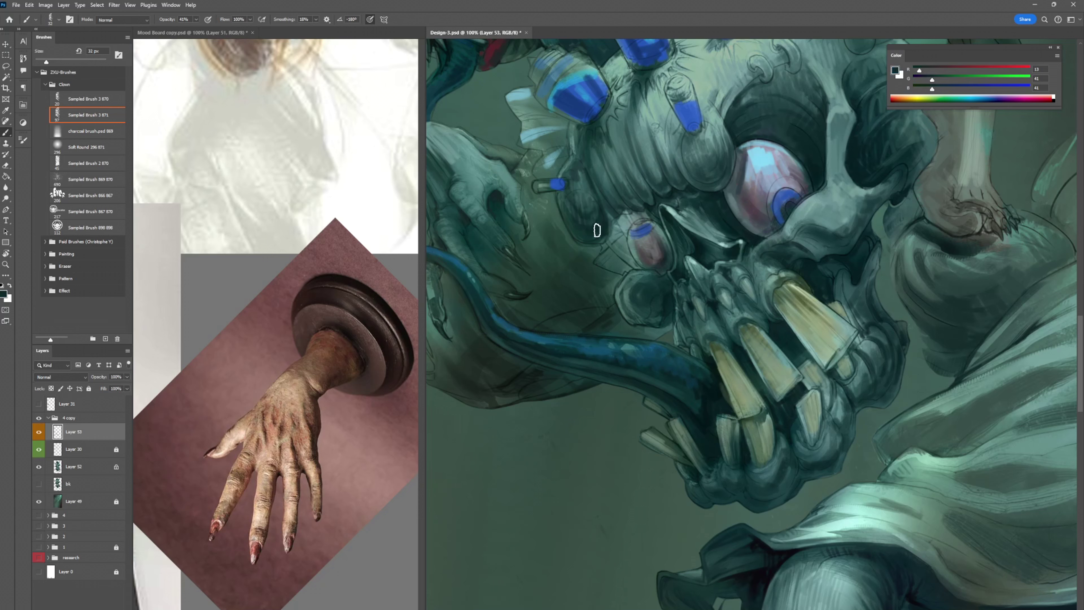
alt+click(556, 348)
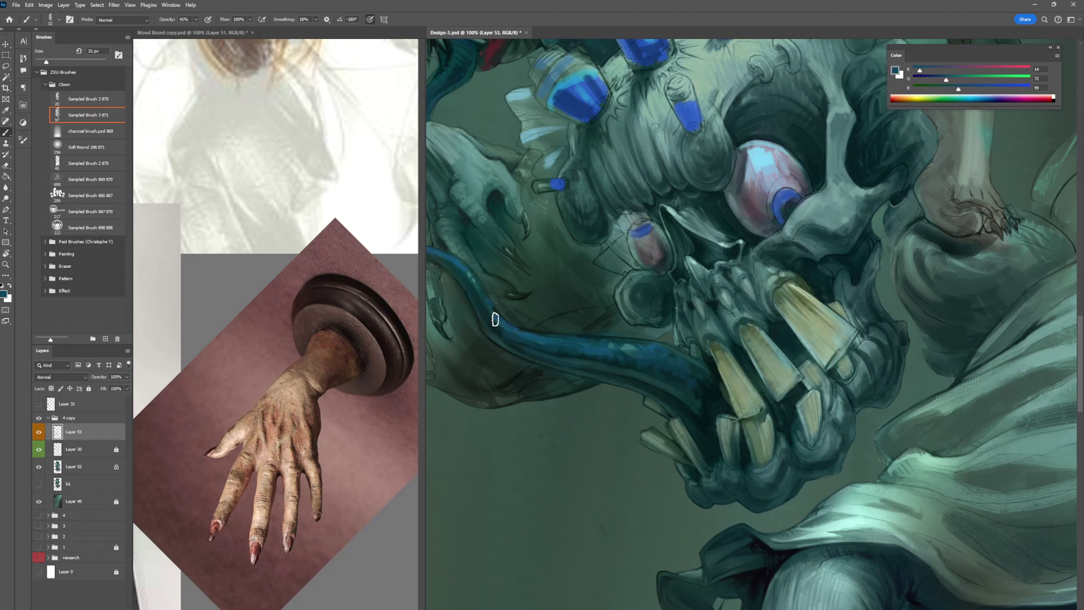
alt+click(771, 87)
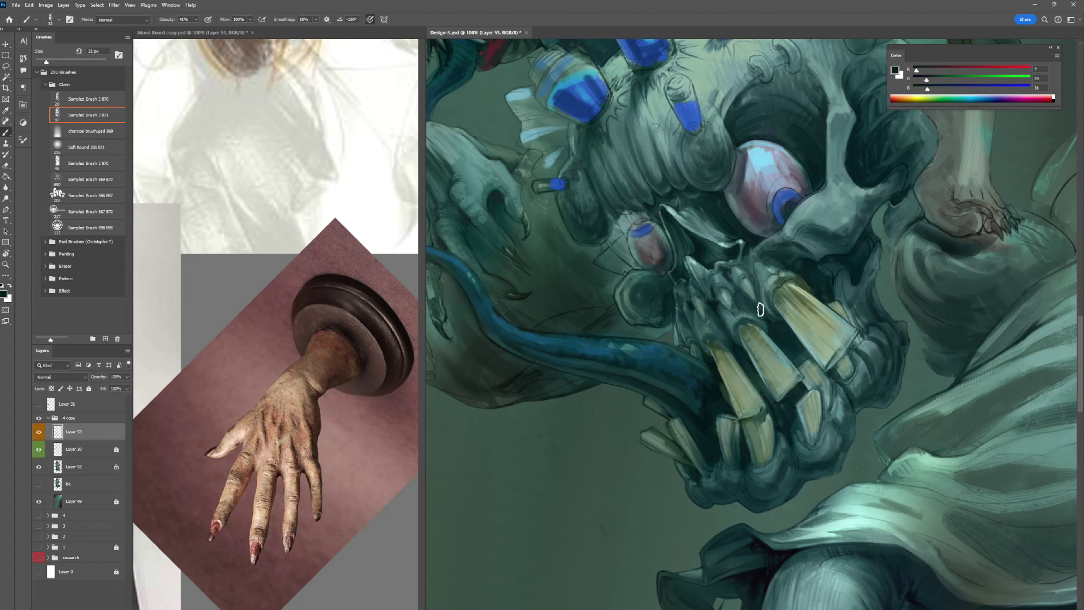
- Darken the edge of the large eyeball and touch up the small eye with sampled dark red
alt+click(739, 226)
mouse_move(742, 201)
mouse_down()
mouse_move(777, 205)
mouse_move(774, 231)
mouse_up()
alt+click(750, 206)
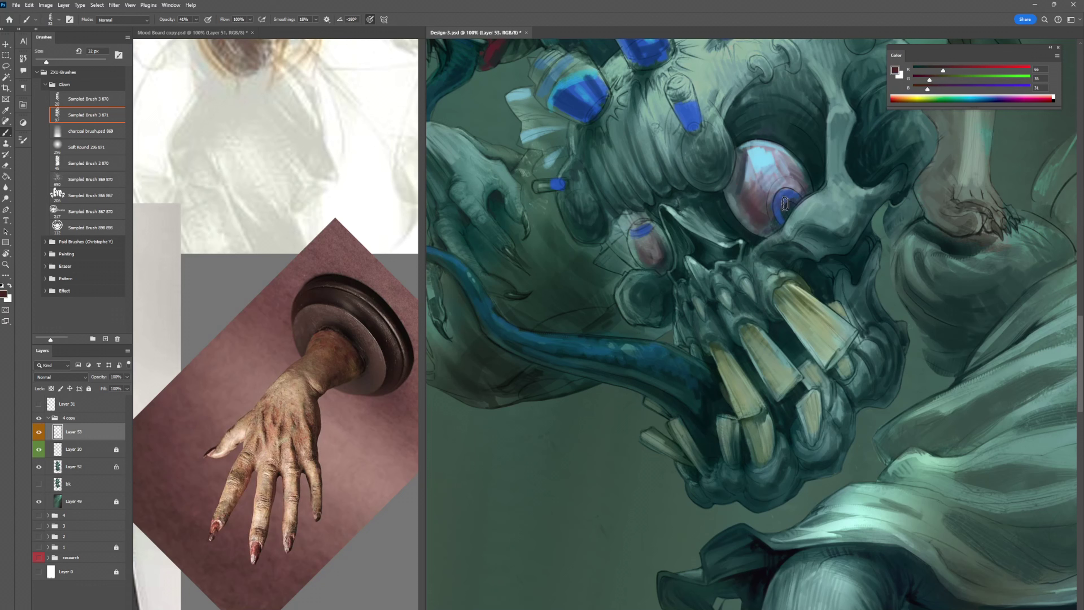
drag(663, 236, 657, 260)
drag(823, 144, 718, 286)
alt+click(685, 151)
drag(866, 175, 824, 146)
alt+click(824, 146)
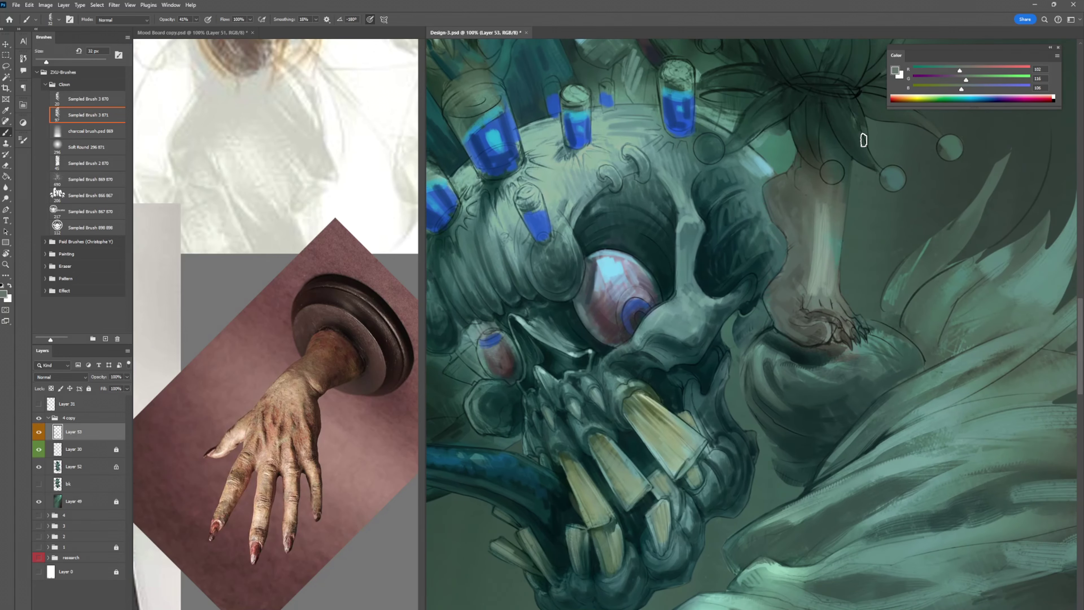
drag(728, 452, 644, 237)
alt+click(655, 248)
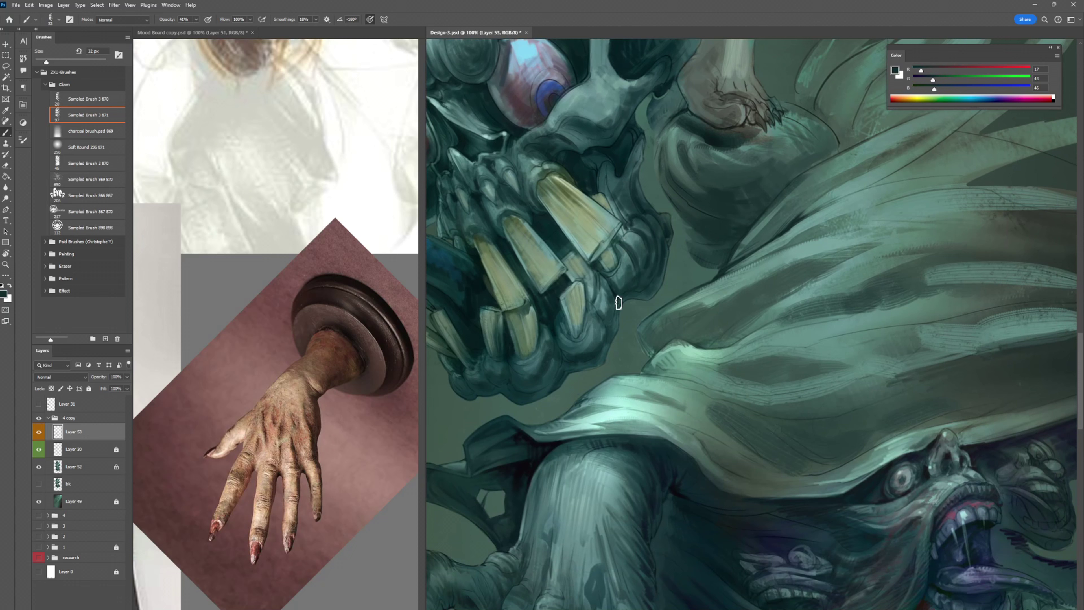
alt+click(594, 312)
drag(744, 278, 679, 184)
- Shade the back of the jester's clawed hand and its knuckles with sampled teal and dark teal
alt+click(530, 397)
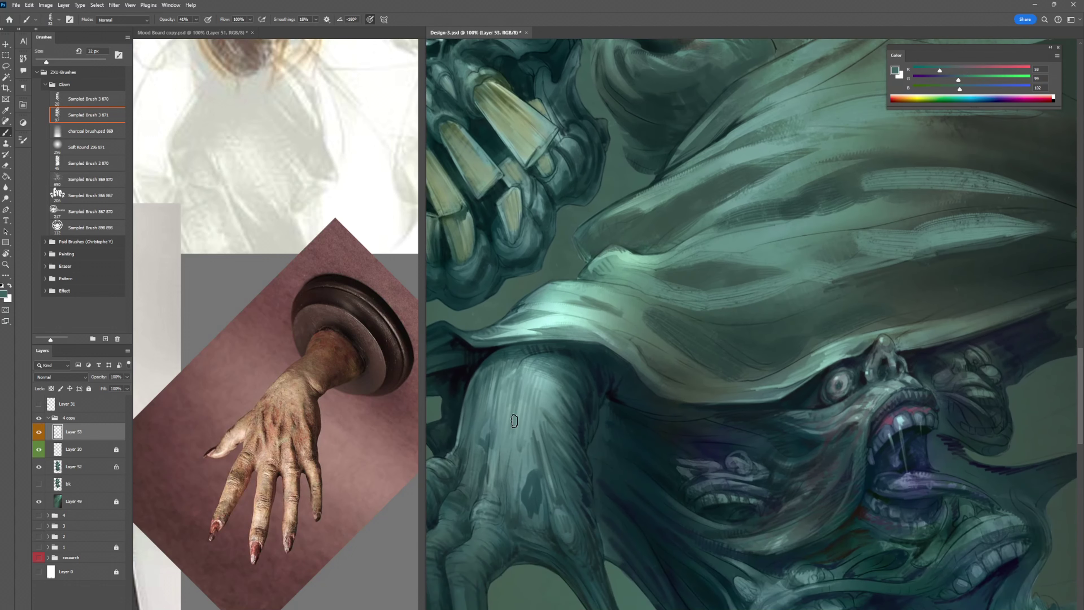
drag(515, 427, 548, 367)
mouse_move(544, 422)
mouse_down()
mouse_move(555, 379)
mouse_move(504, 463)
mouse_up()
mouse_move(526, 433)
mouse_down()
mouse_move(527, 472)
mouse_move(597, 290)
mouse_up()
alt+click(560, 362)
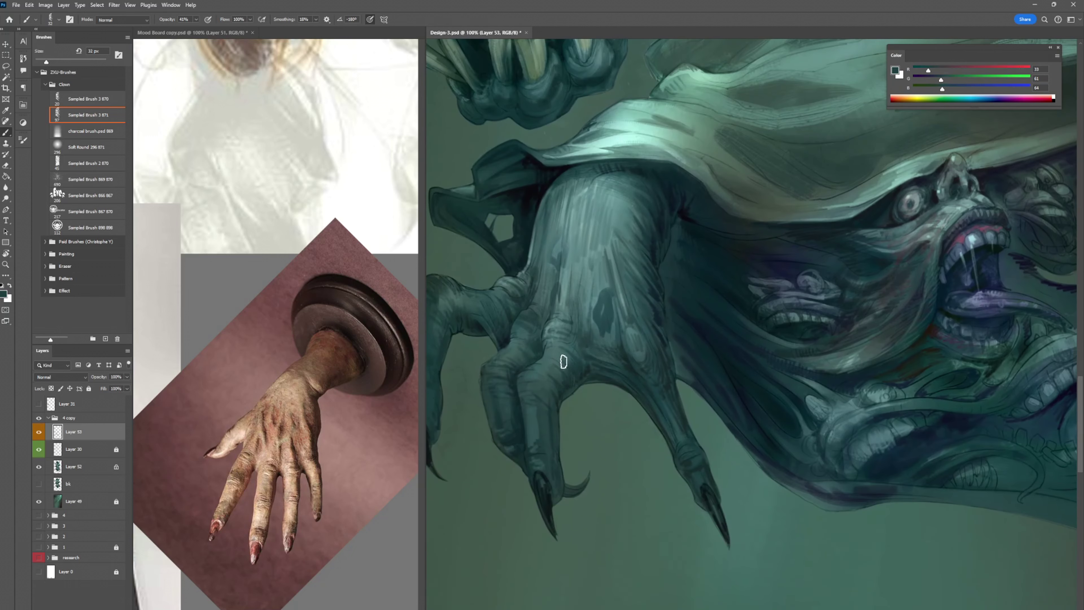
alt+click(562, 346)
drag(559, 348, 540, 372)
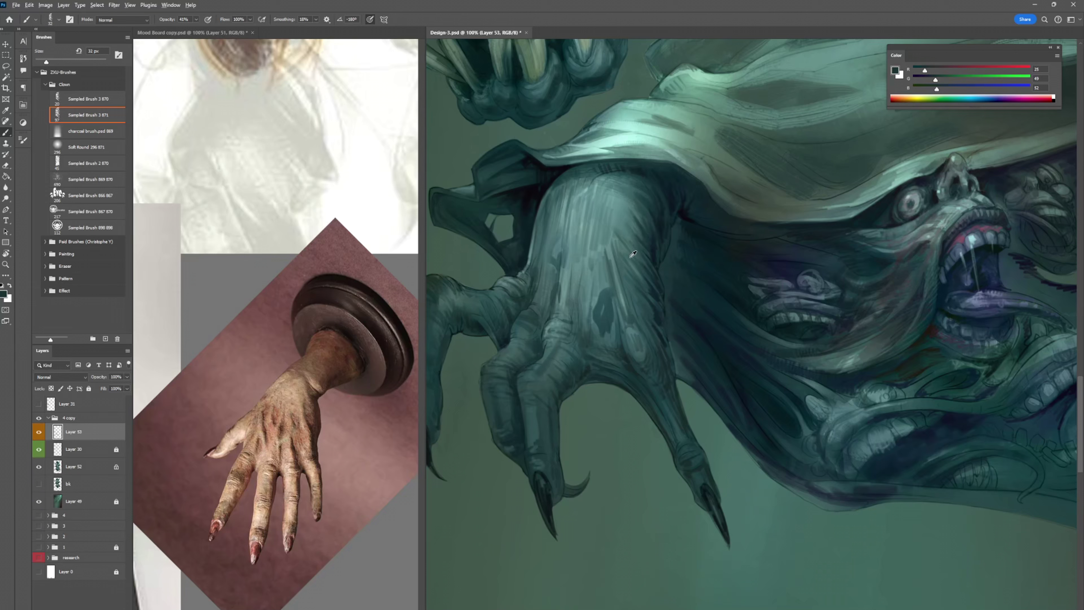
- Add dark teal hatched wrinkles across the back of the clawed hand, blending over its flat dark patches
alt+click(652, 258)
drag(587, 257, 565, 280)
mouse_move(615, 250)
mouse_down()
mouse_move(573, 299)
mouse_move(577, 318)
mouse_up()
key(shift+b)
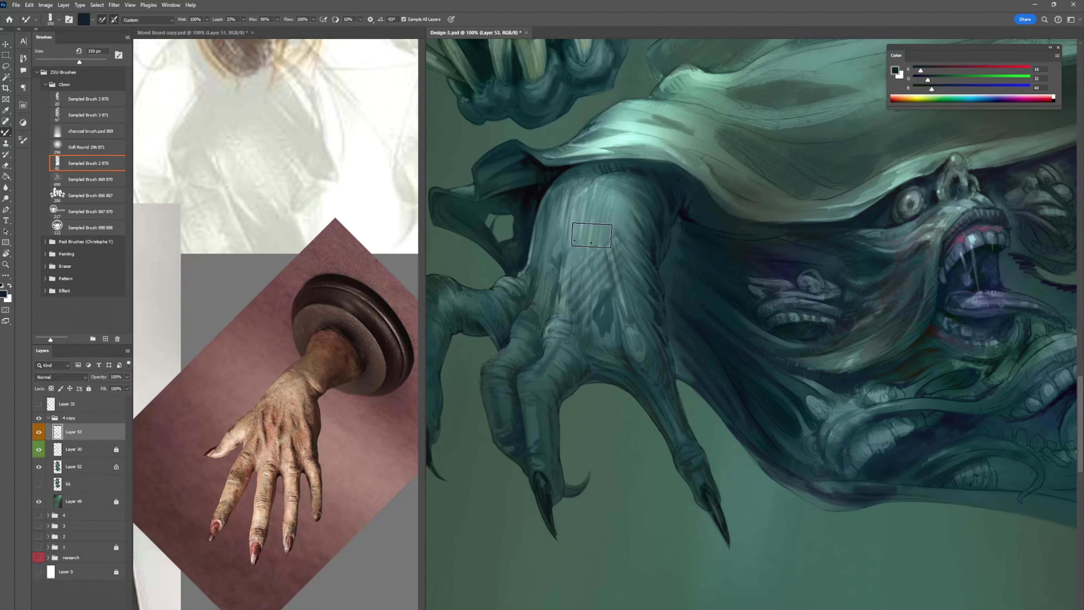
key(shift+b)
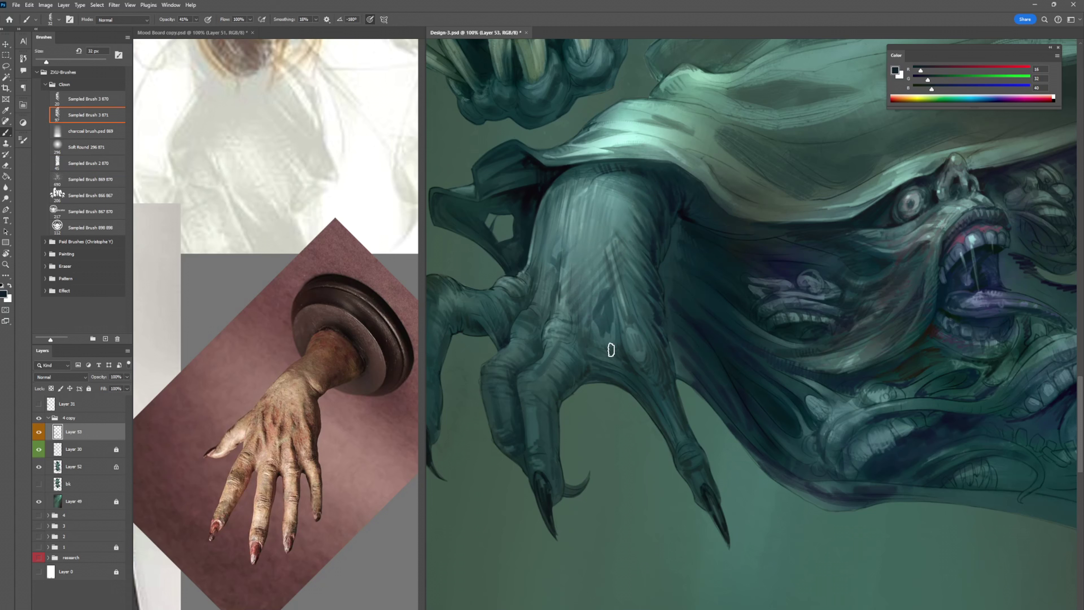
- Reduce the brush to 18 px at 100% opacity and detail the hand's central knuckle with sampled light teal
alt+right_click(663, 270)
alt+click(590, 371)
alt+click(559, 324)
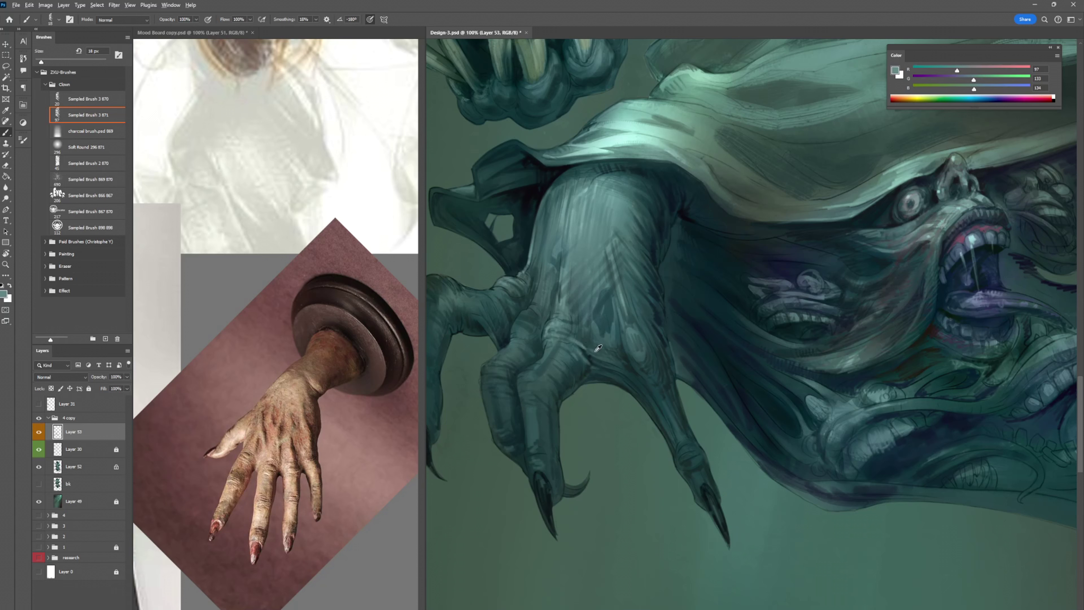
alt+drag(627, 345, 588, 354)
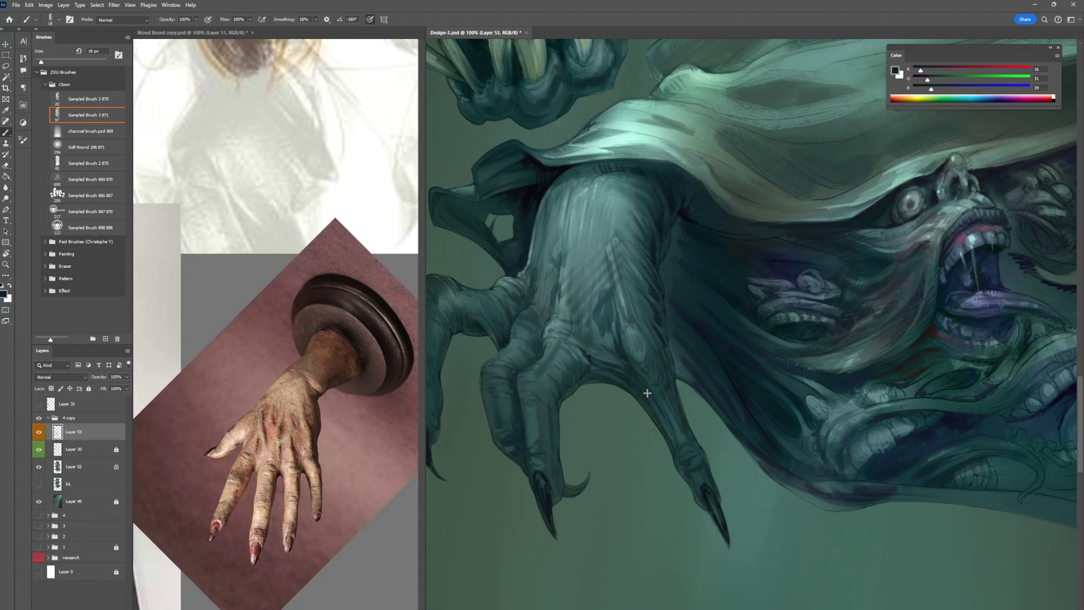
- Define the skin folds between the central knuckle and the long finger with sampled dark and light teal
alt+click(629, 363)
alt+click(625, 351)
alt+click(632, 354)
alt+click(559, 325)
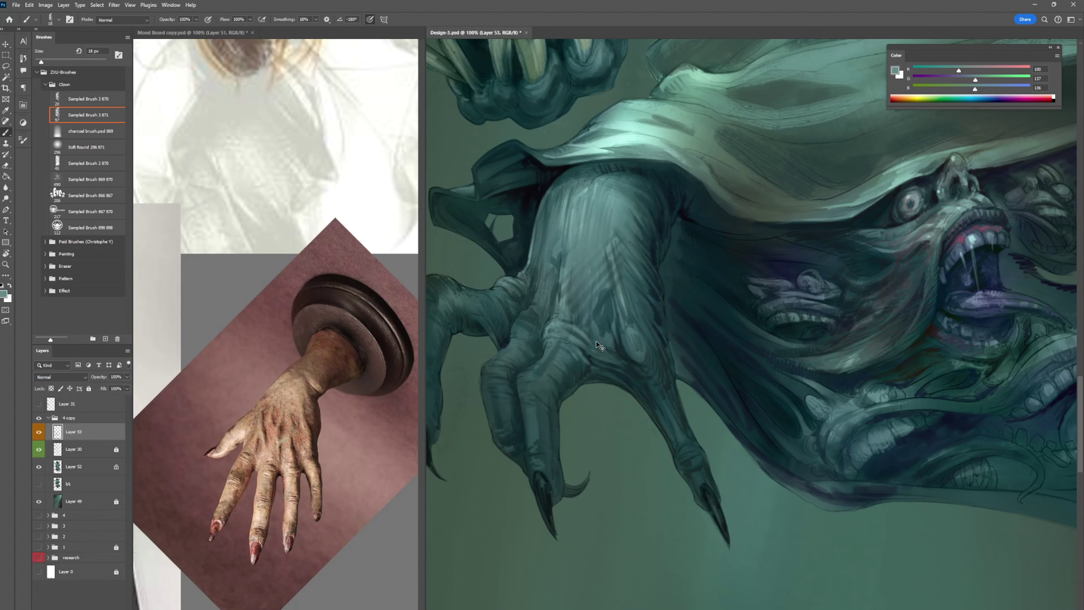
mouse_move(584, 350)
mouse_down()
mouse_move(572, 325)
mouse_move(612, 353)
mouse_up()
alt+click(617, 348)
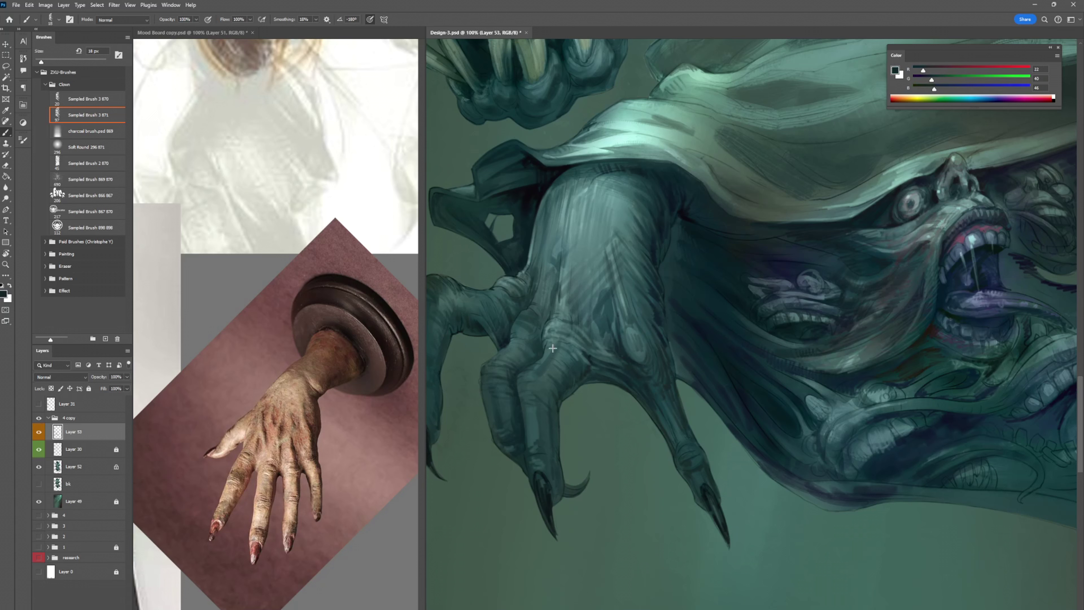
- Paint light teal highlights and dark creases along the middle finger's knuckles and joints
alt+click(564, 326)
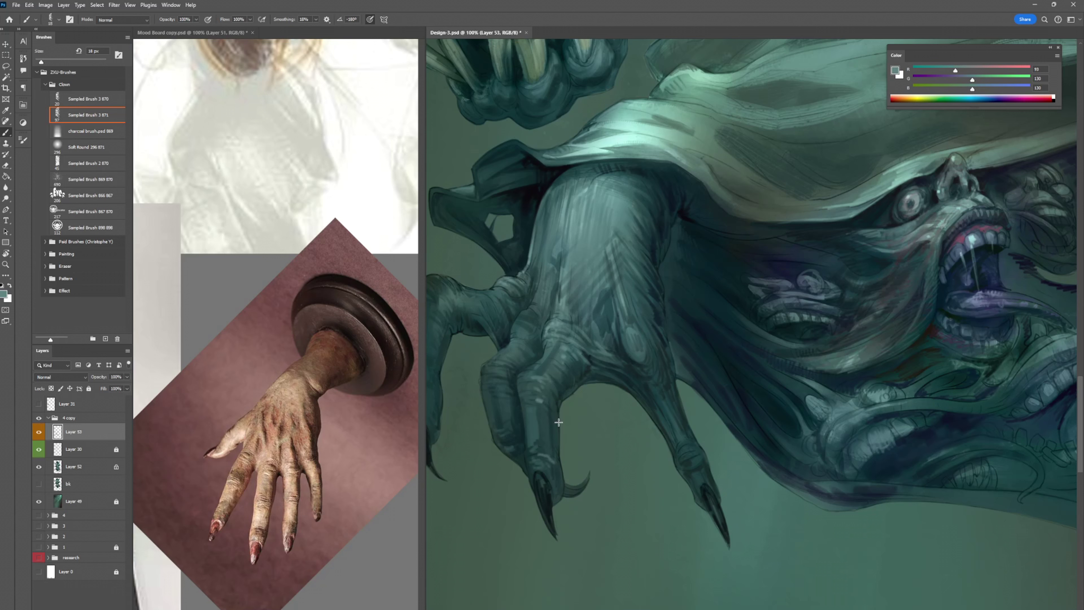
alt+click(590, 361)
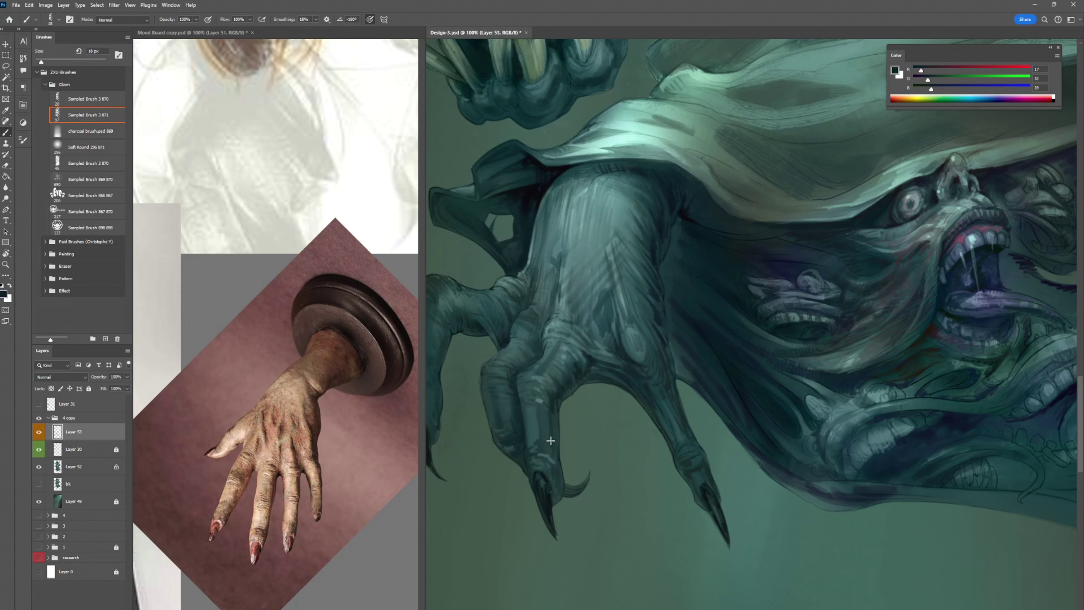
drag(534, 402, 531, 443)
alt+click(522, 377)
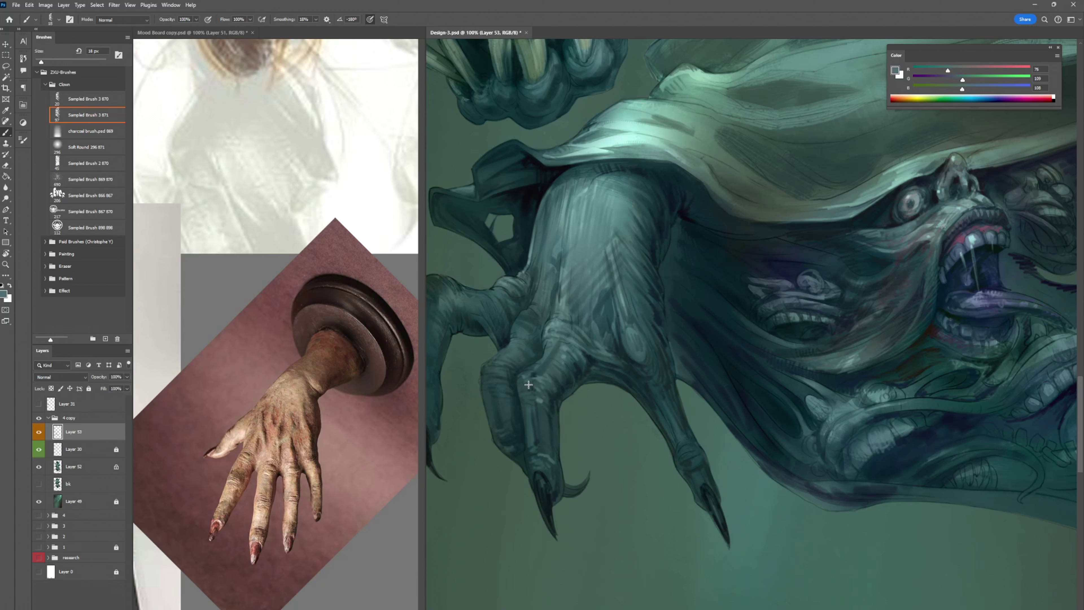
alt+click(539, 349)
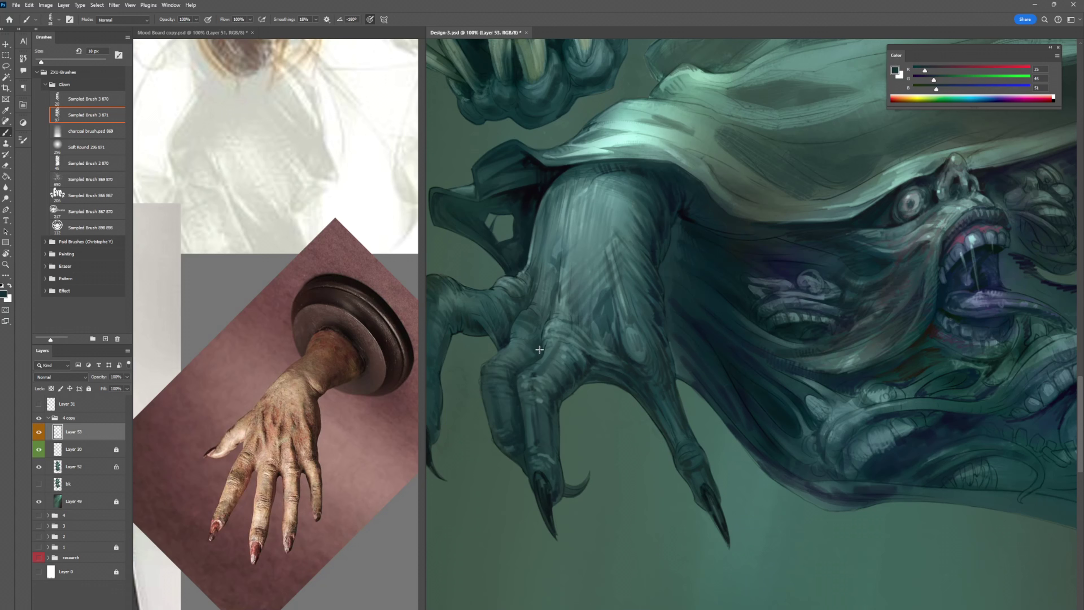
- Add fine mid-teal strokes down the wrist and upper back of the clawed hand
alt+click(573, 297)
alt+click(608, 176)
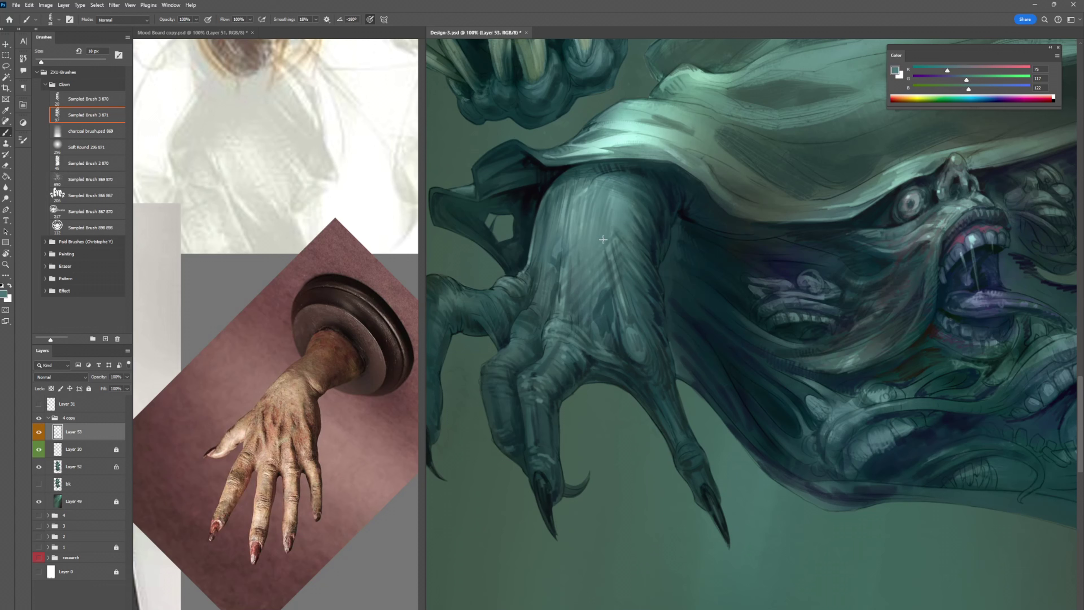
drag(628, 230, 637, 247)
- Detail the long finger down to its claw with sampled dark teal shading and light teal highlights
alt+click(648, 373)
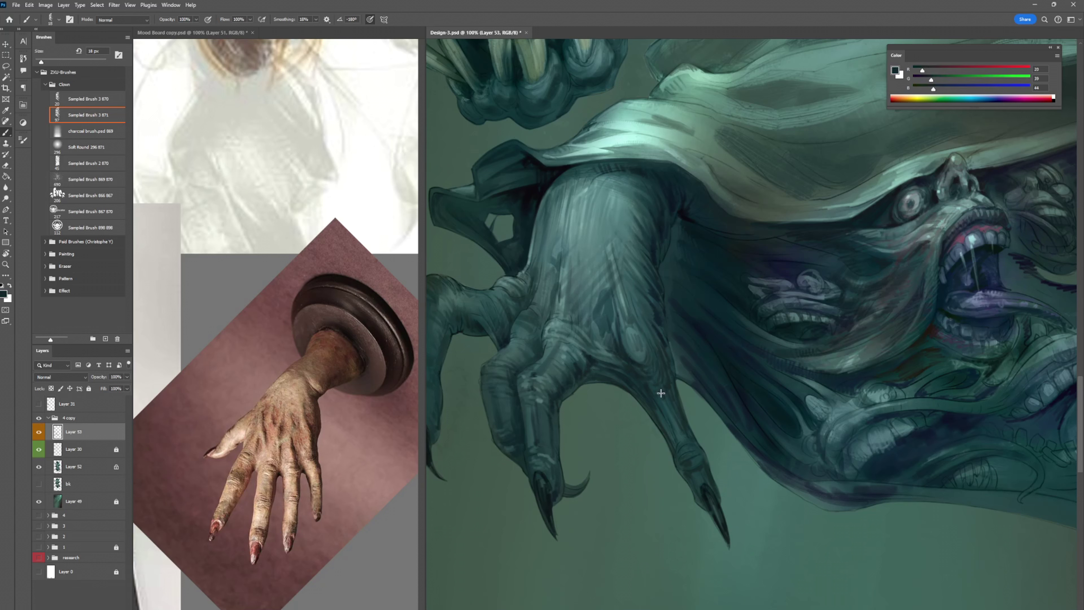
alt+click(624, 304)
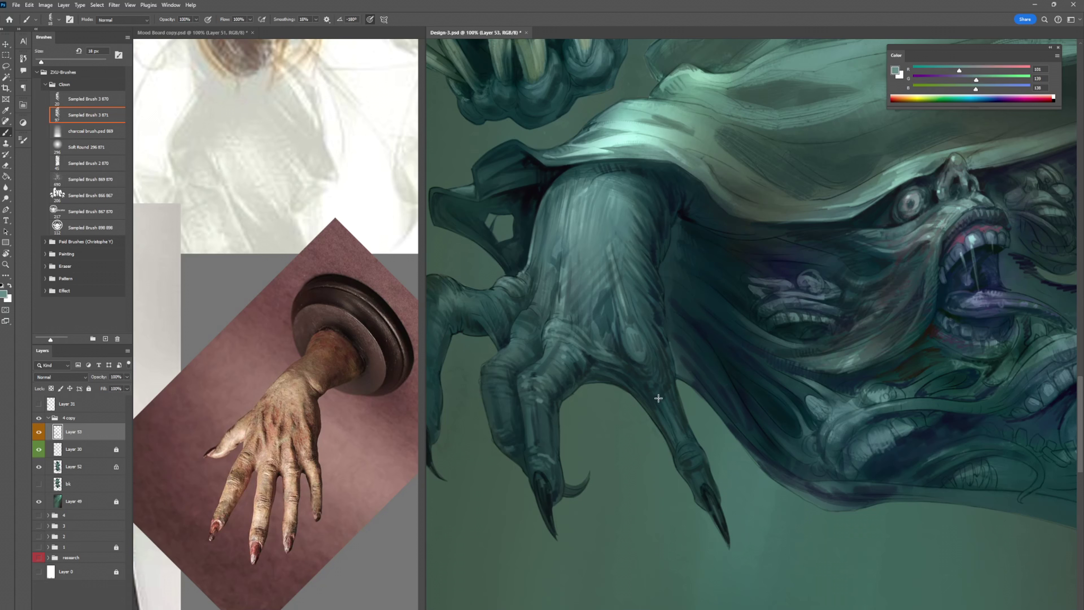
alt+click(683, 443)
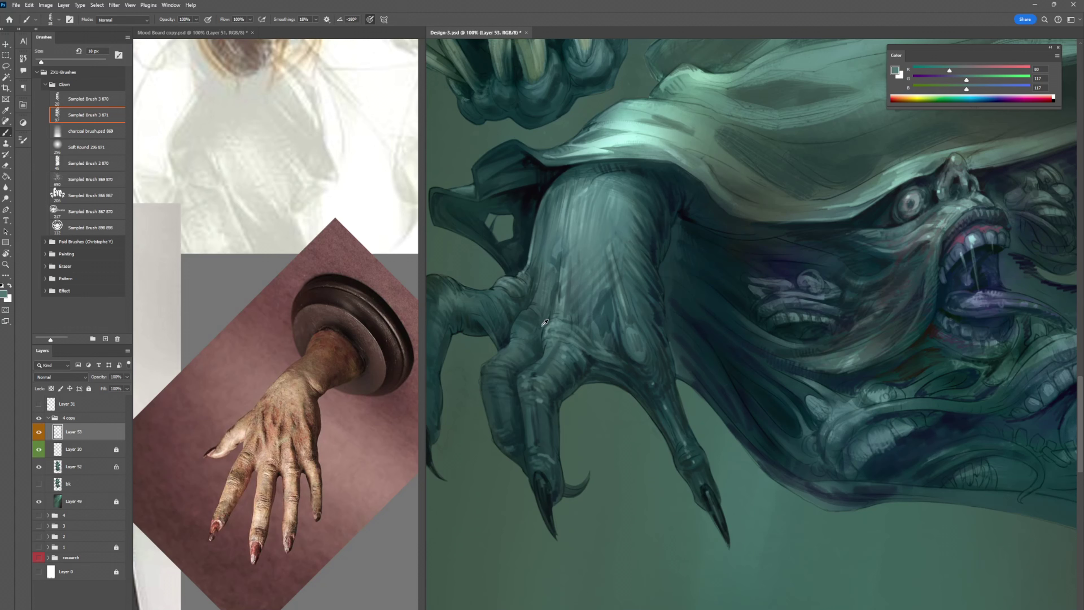
- Render skin folds and highlights along the curled outer finger with sampled dark and light teal, and save the document
alt+click(493, 346)
drag(493, 346, 577, 416)
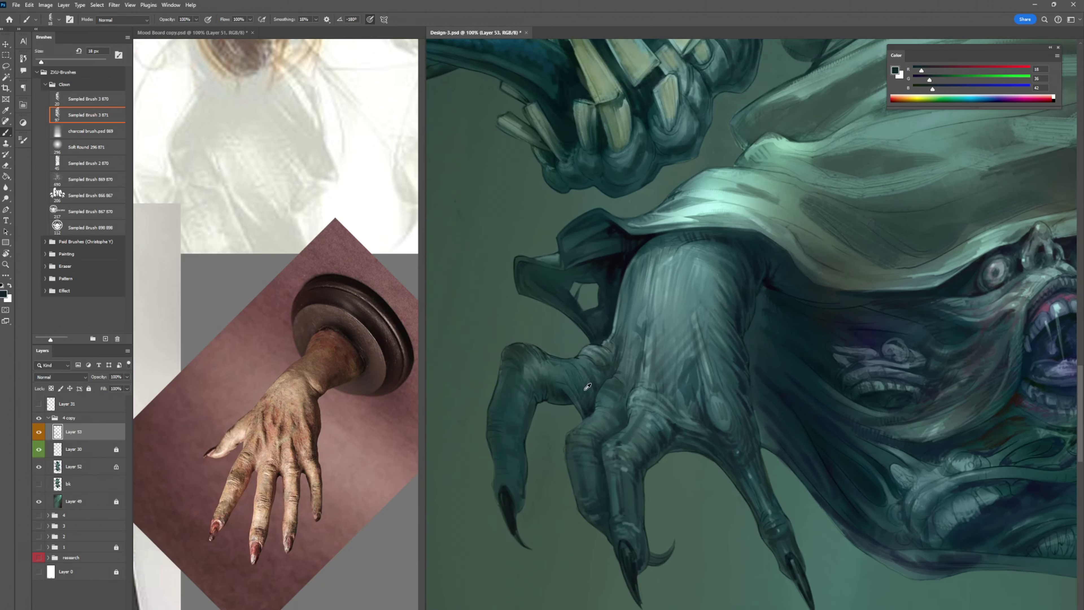
alt+click(523, 404)
alt+click(512, 374)
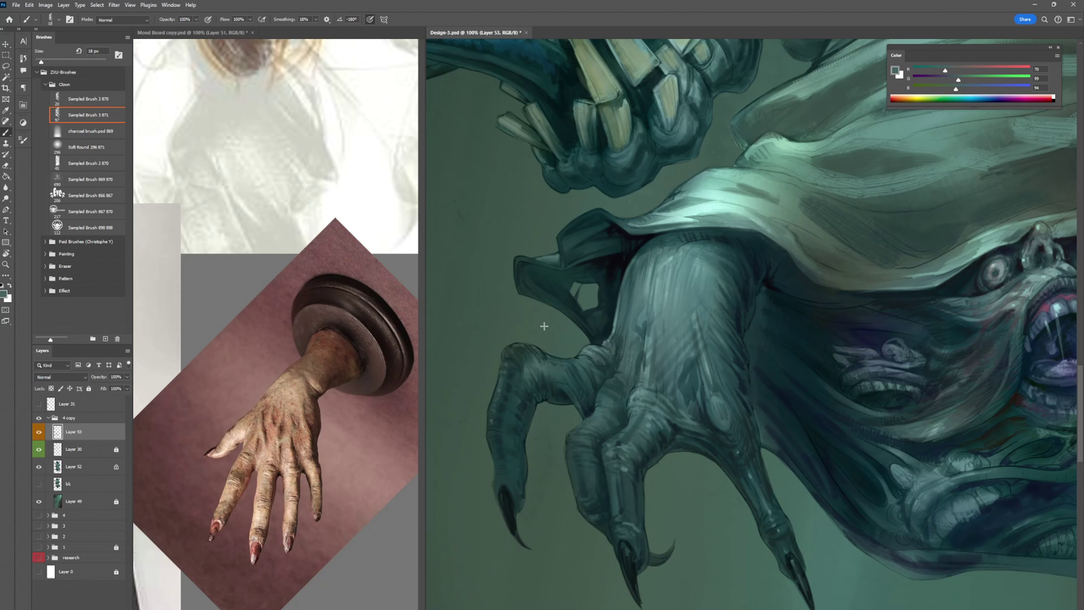
alt+click(544, 368)
alt+click(590, 355)
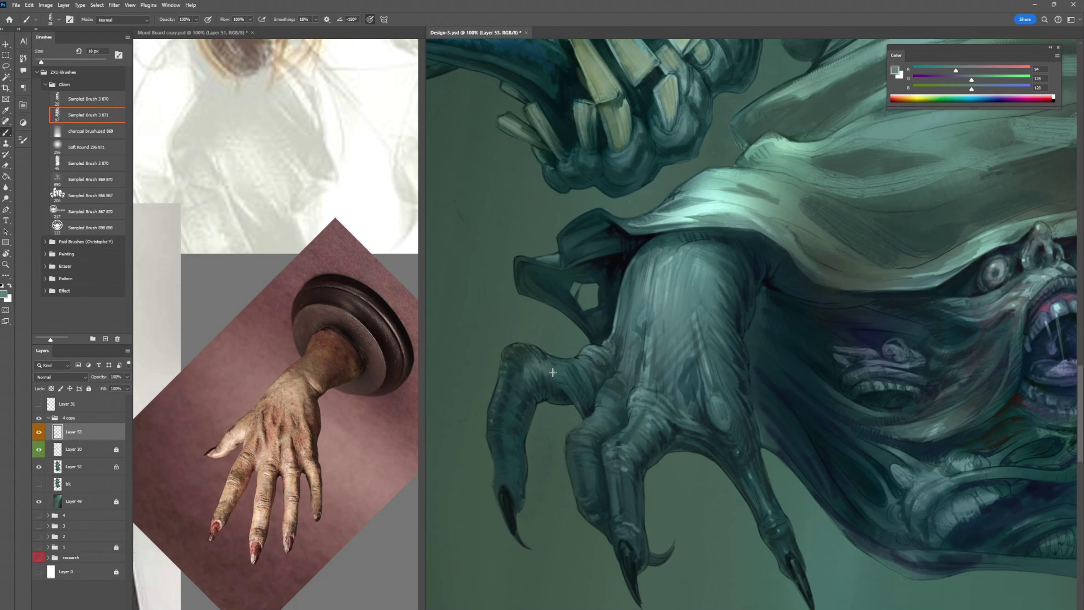
drag(551, 365, 577, 395)
alt+click(585, 274)
key(ctrl+s)
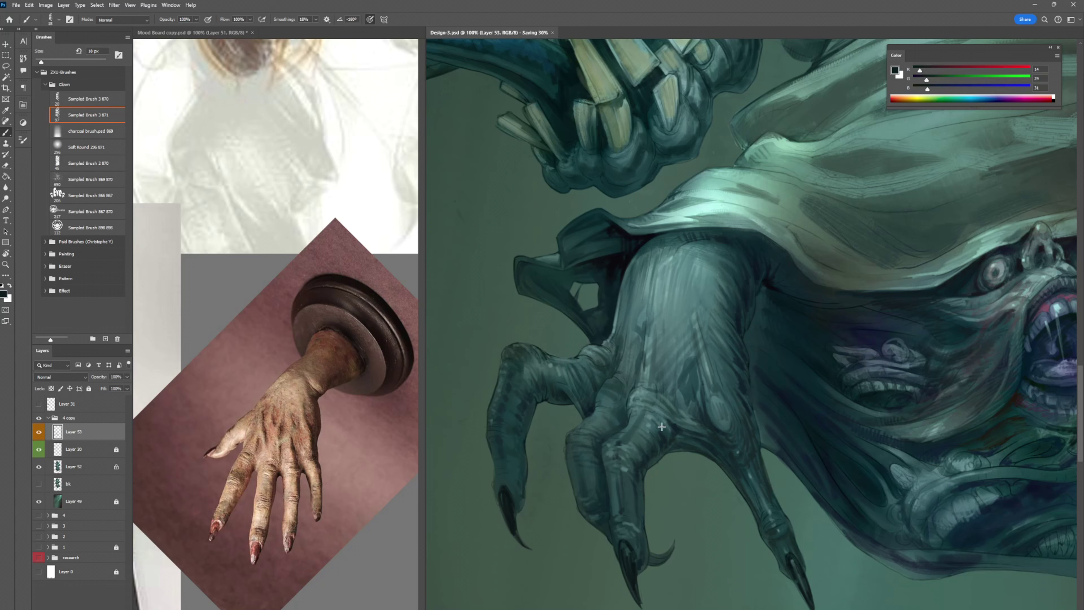
- Refine the knuckle next to the curled outer finger with sampled teal, undoing a stray stroke
alt+click(661, 419)
drag(625, 419, 626, 401)
key(ctrl+z)
alt+click(613, 392)
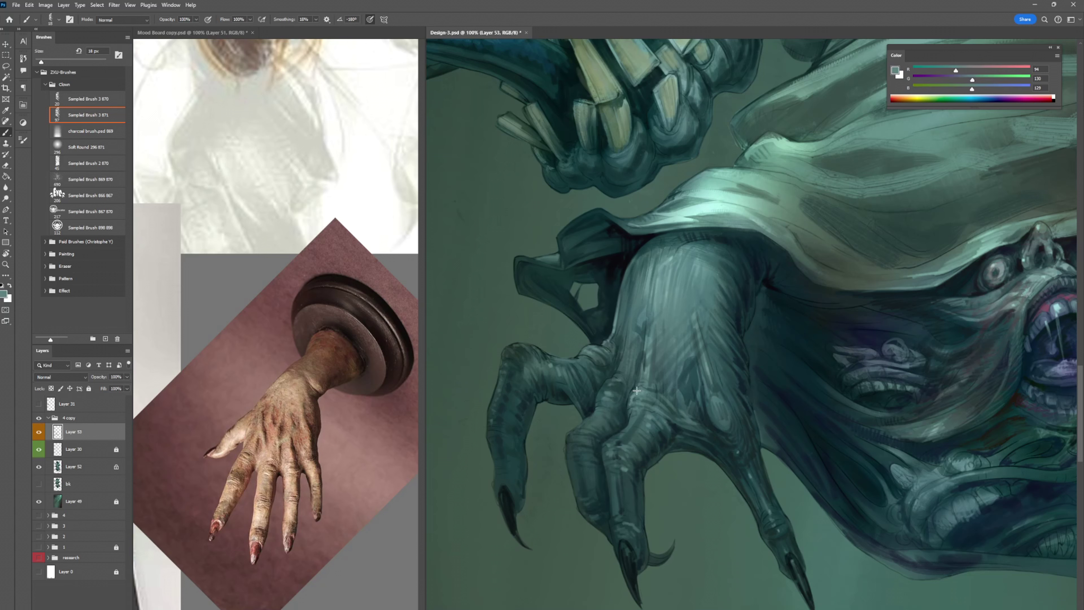
- Build up the tendons along the hand's outer edge with sampled pale teal and dark teal strokes
alt+click(636, 312)
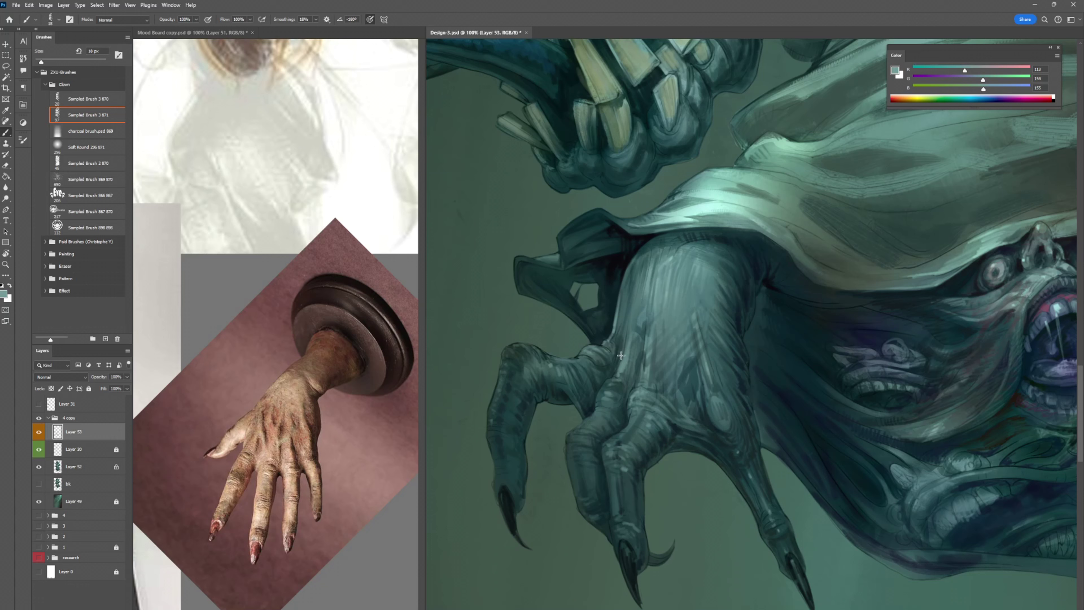
alt+click(679, 373)
alt+click(679, 341)
alt+click(621, 306)
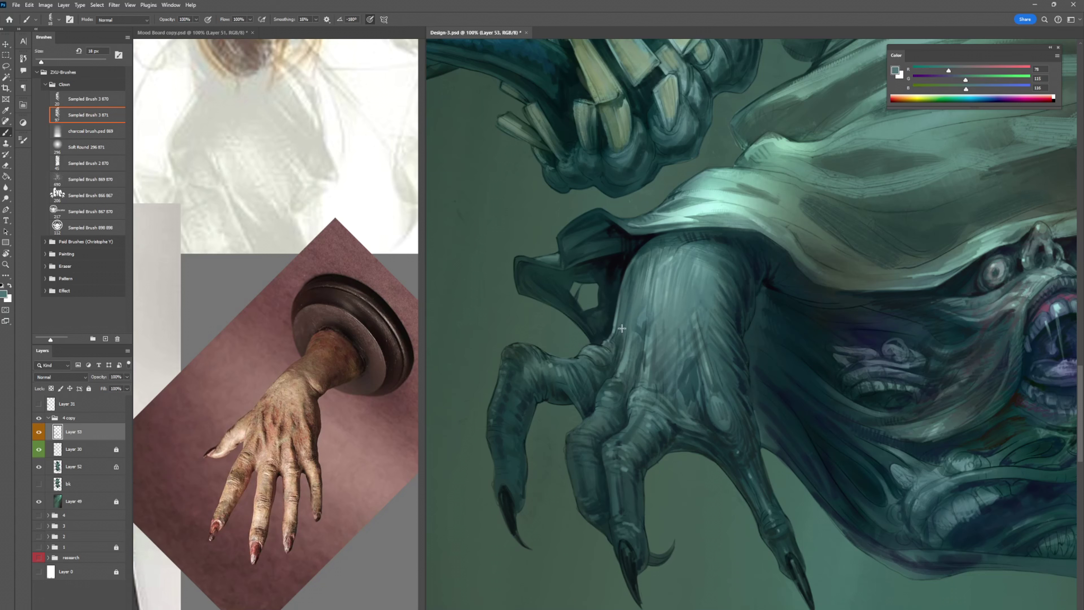
alt+click(593, 405)
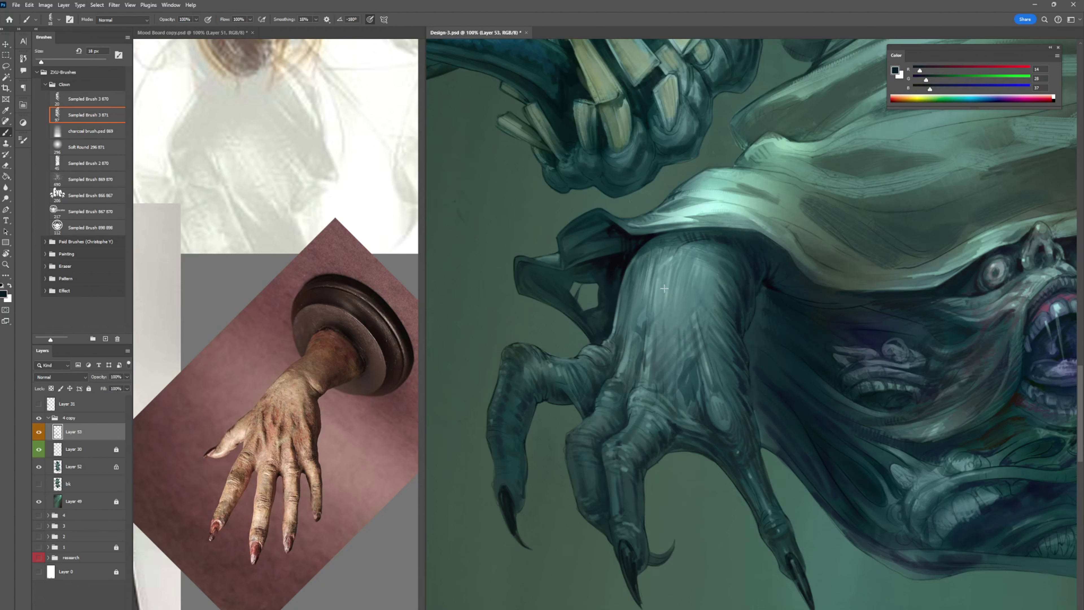
- Deepen the shading on the curled outer finger and the neighboring finger with sampled teal tones
alt+click(564, 395)
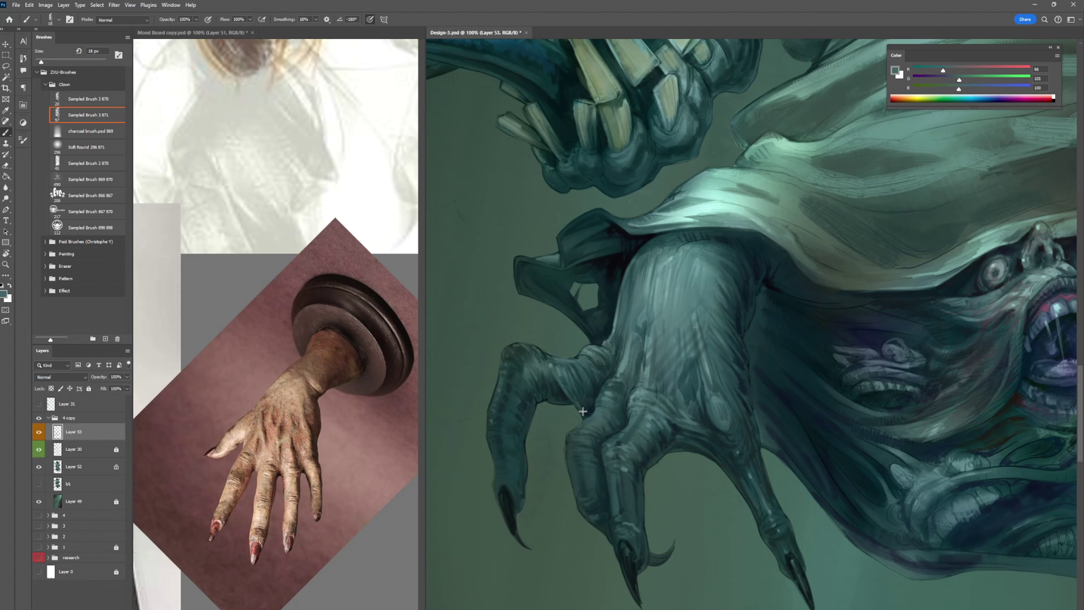
alt+click(523, 429)
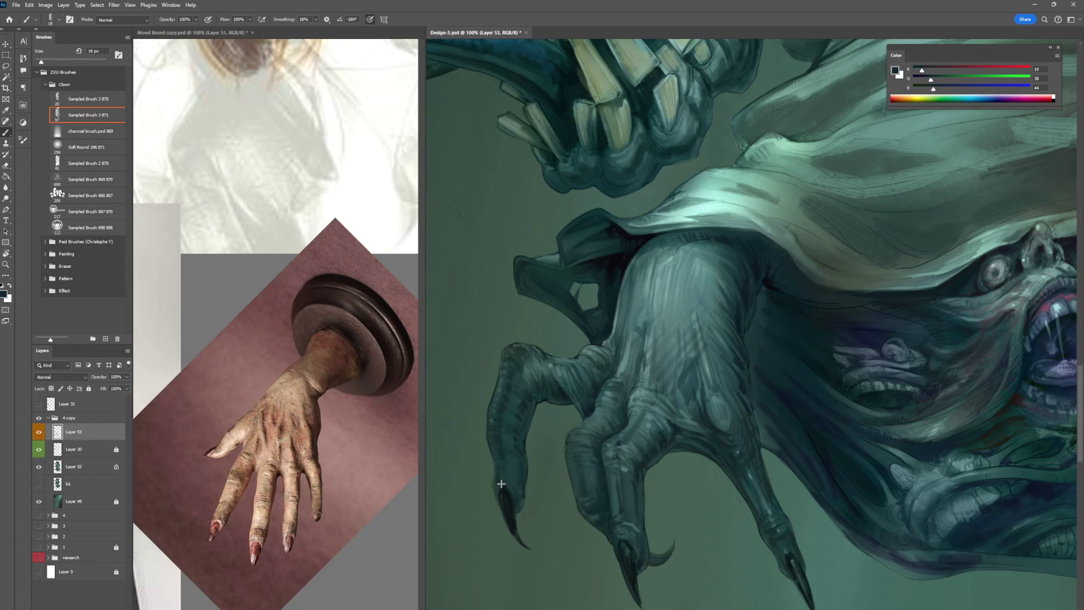
alt+click(603, 467)
mouse_move(573, 463)
mouse_down()
mouse_move(588, 513)
mouse_move(594, 504)
mouse_up()
- Shade the wrist's outer edge and the adjoining back of the hand with sampled mid teal
alt+click(641, 266)
alt+click(634, 289)
alt+click(632, 304)
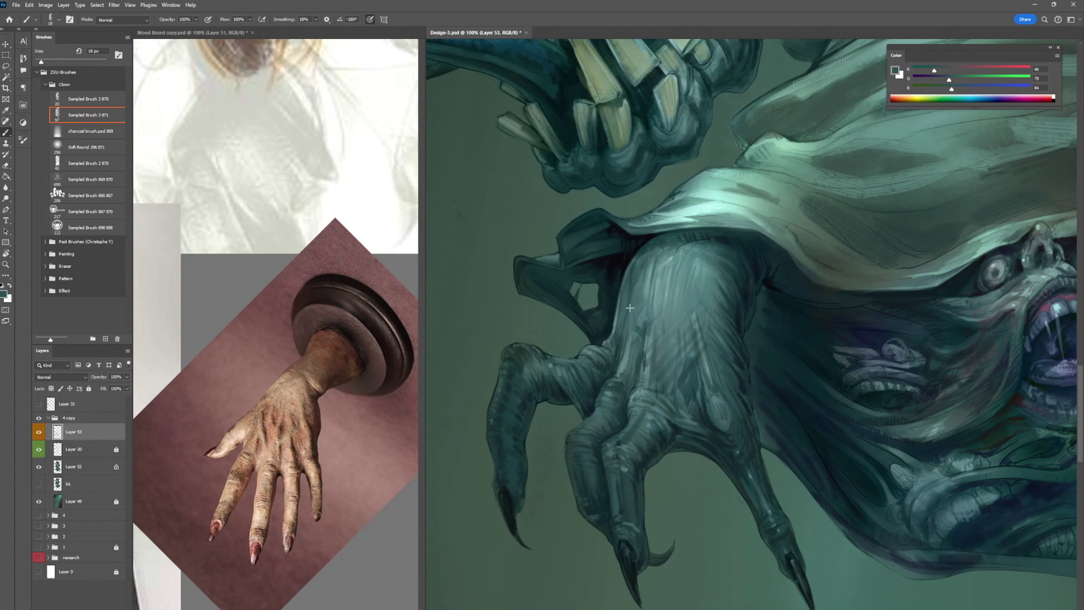
drag(632, 306, 624, 328)
mouse_move(663, 274)
mouse_down()
mouse_move(668, 249)
mouse_move(654, 247)
mouse_move(650, 293)
mouse_up()
- Strengthen the tendon ridges and creases above the central knuckles with sampled dark teal, and save the document
key(e)
key(b)
key(e)
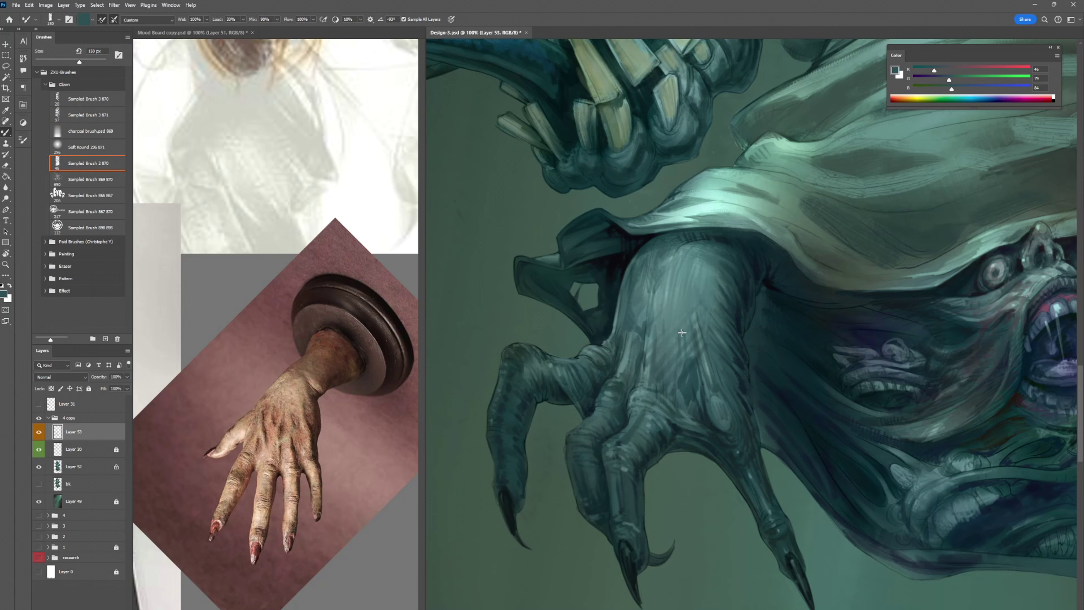
key(b)
alt+click(699, 419)
mouse_move(672, 398)
mouse_down()
mouse_move(682, 418)
mouse_move(679, 410)
mouse_up()
drag(669, 344, 664, 384)
mouse_move(668, 359)
mouse_down()
mouse_move(660, 386)
mouse_move(635, 382)
mouse_move(627, 398)
mouse_move(641, 408)
mouse_move(610, 406)
mouse_up()
alt+click(680, 429)
key(ctrl+s)
- Refine the base of the curled outer finger and the adjoining knuckle with sampled mid teal and near-black teal strokes
alt+click(617, 393)
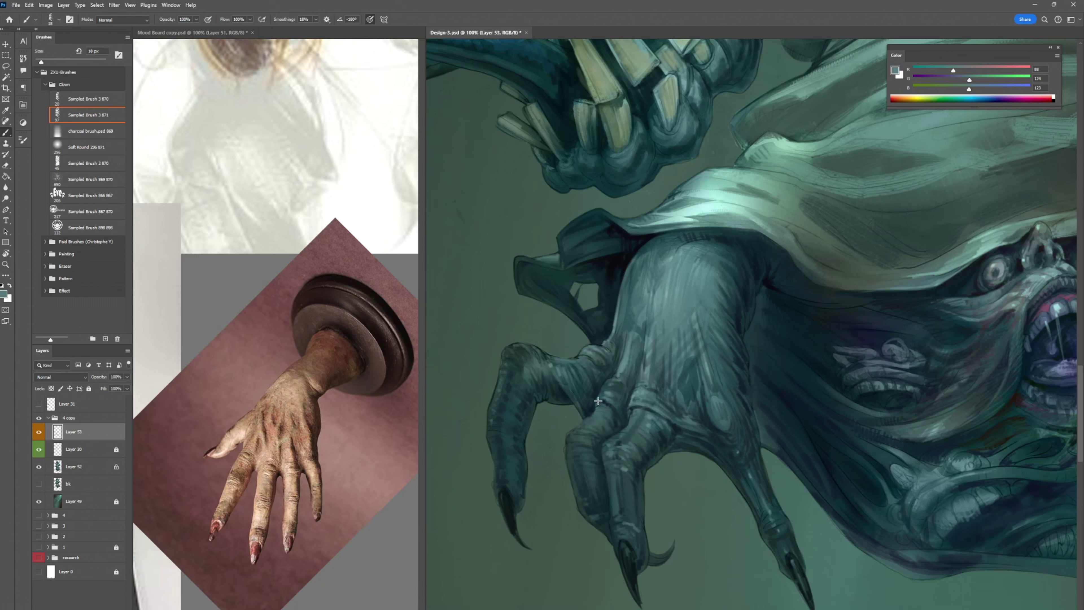
alt+click(612, 406)
alt+click(575, 378)
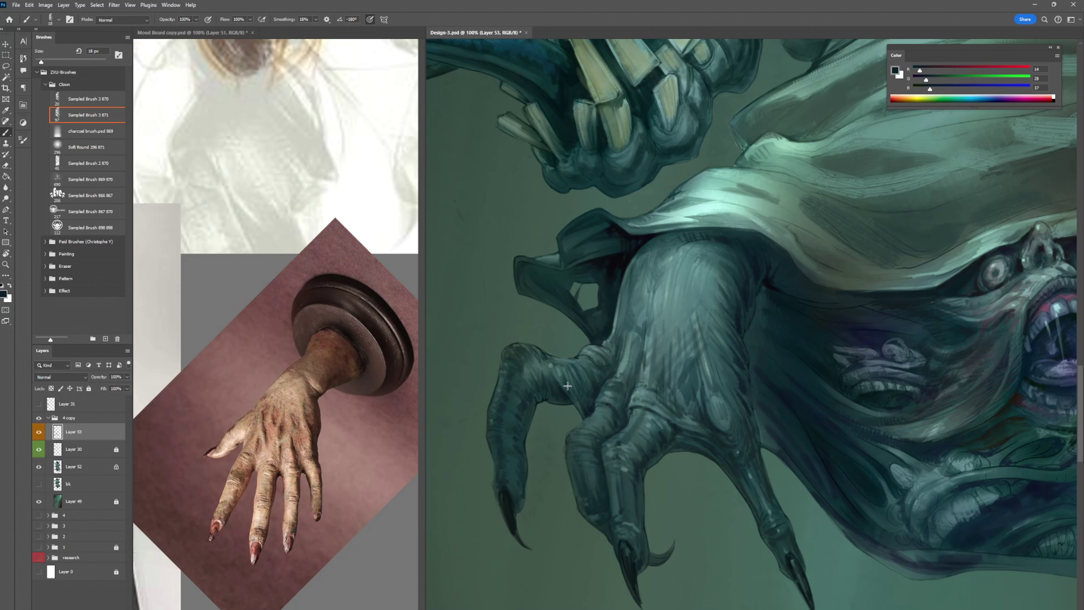
- Tint the hollow between the tendons above the central knuckles with a muted purple mixed from sampled dark teal
alt+click(696, 411)
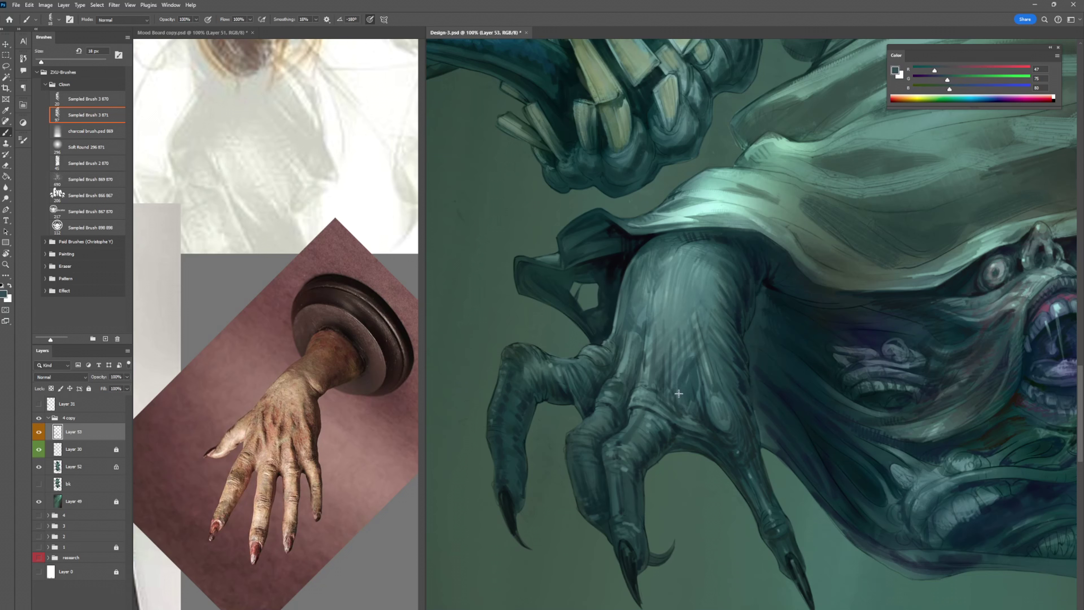
alt+click(704, 411)
alt+click(683, 397)
drag(953, 89, 933, 80)
mouse_move(675, 357)
mouse_down()
mouse_move(683, 408)
mouse_move(687, 389)
mouse_up()
- Rework the lights and shadows along the back of the hand with sampled pale and dark teal, and save the document
alt+click(681, 352)
alt+click(701, 315)
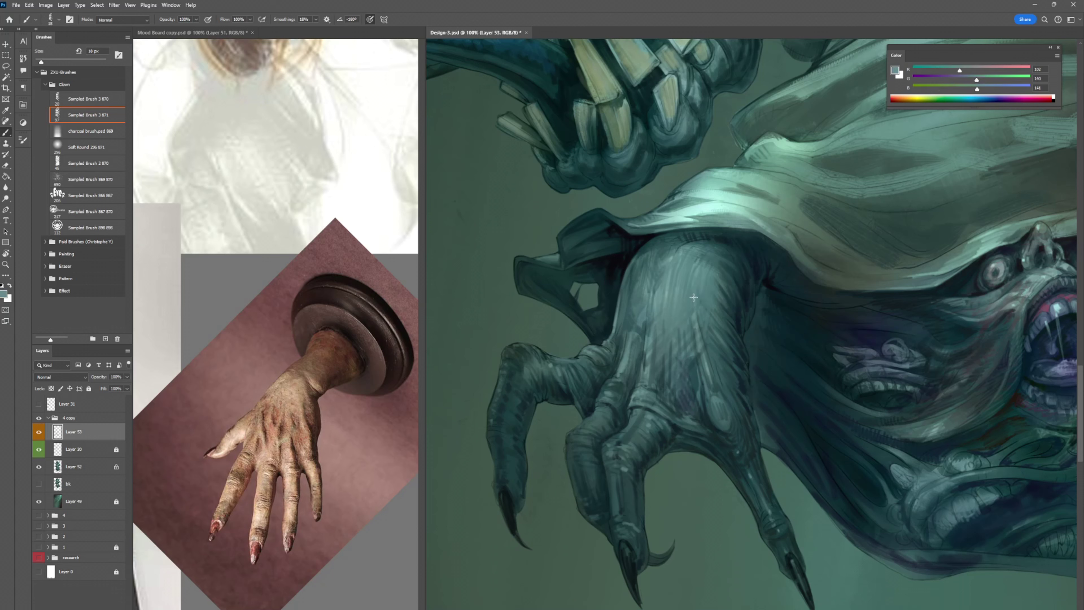
alt+click(707, 231)
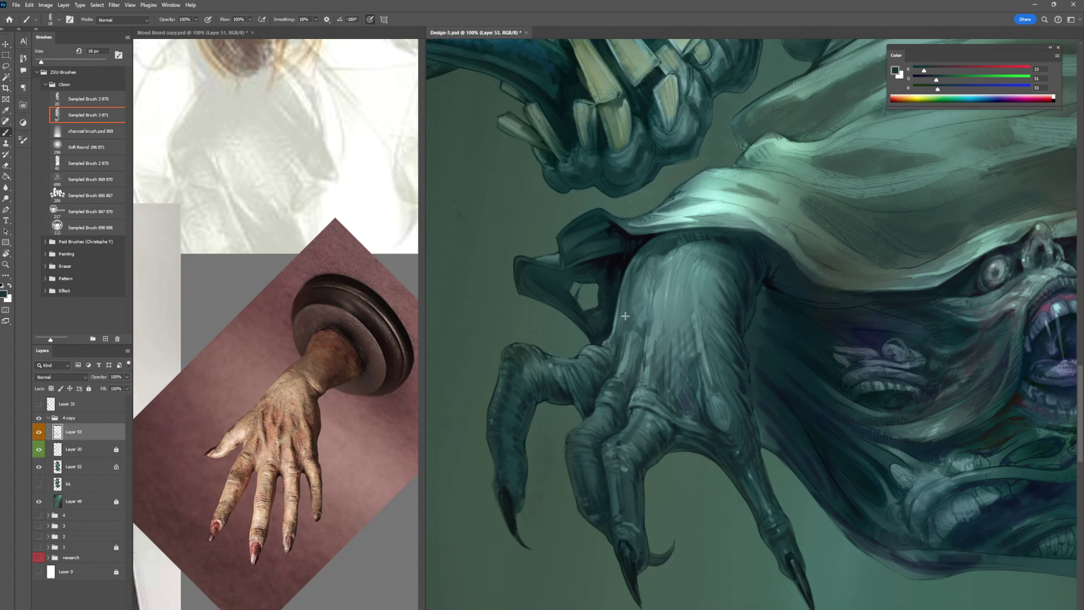
alt+click(637, 301)
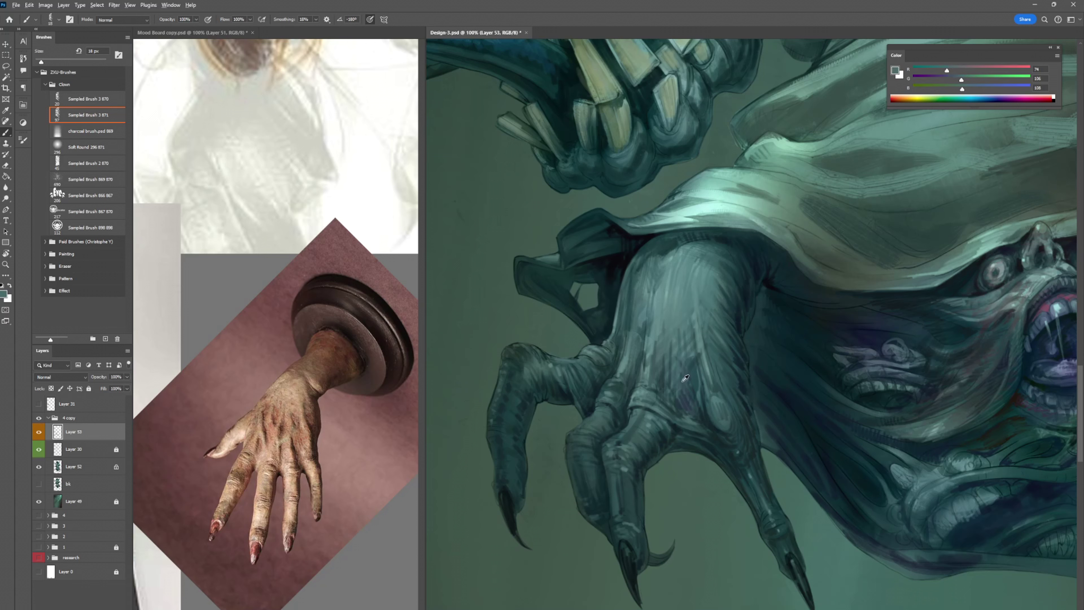
alt+click(704, 412)
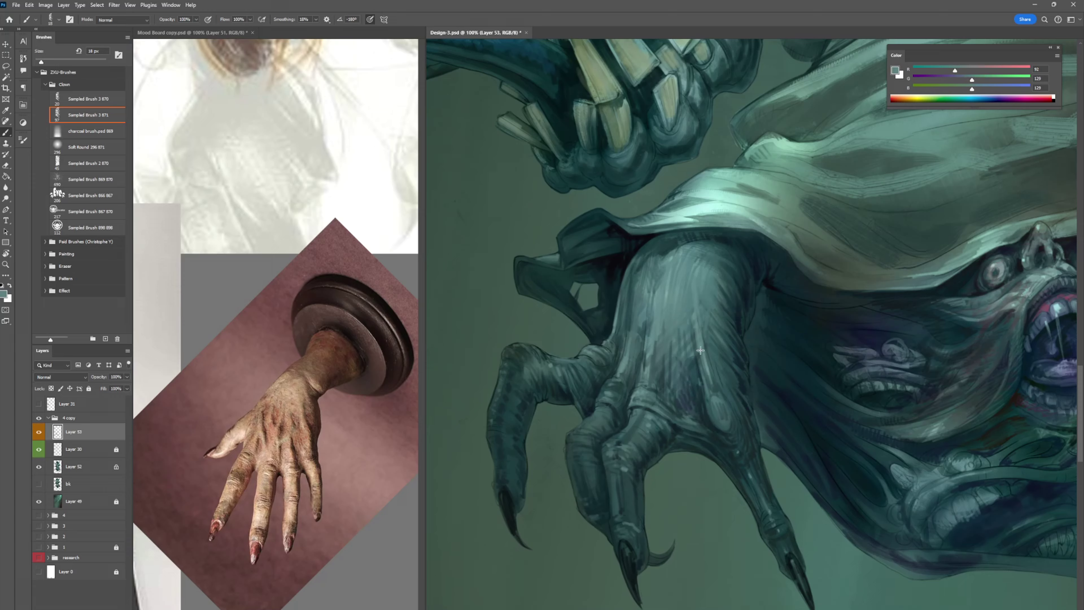
key(ctrl+s)
- Define the middle finger's knuckle folds with sampled near-black teal and lighter teal, saving the document along the way
drag(720, 309, 654, 290)
alt+click(573, 452)
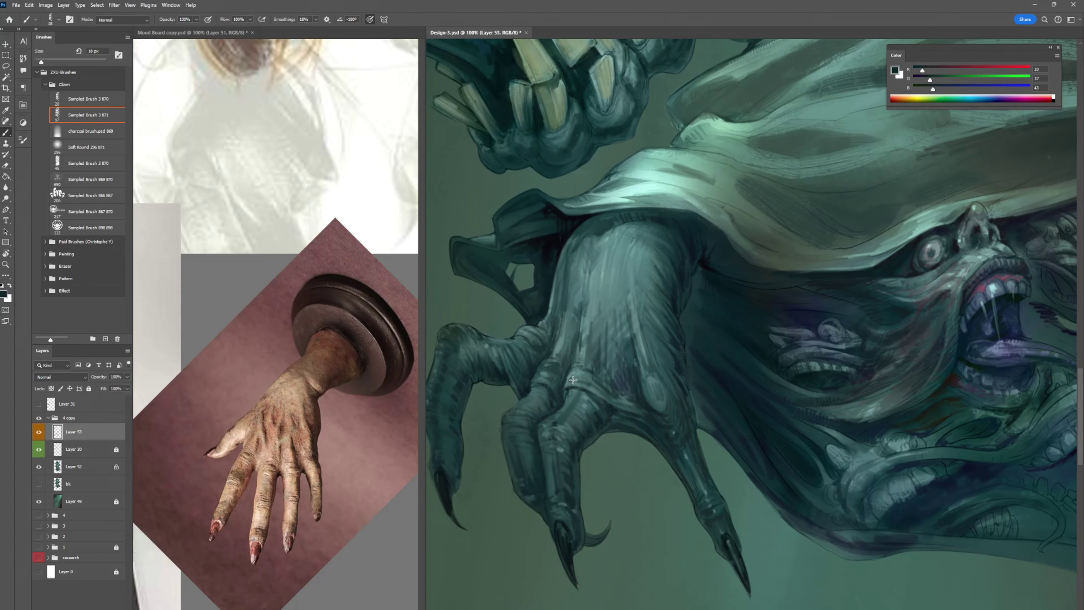
key(ctrl+s)
alt+click(604, 399)
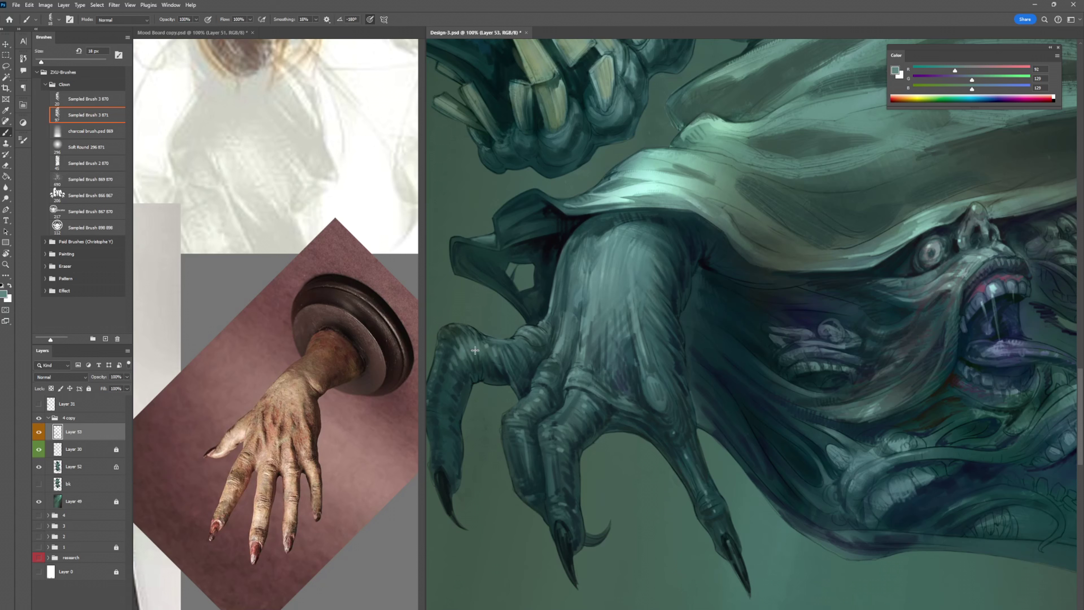
- Paint pale teal highlight wrinkles across the curled outer finger's bent knuckle, and save the document
alt+click(608, 255)
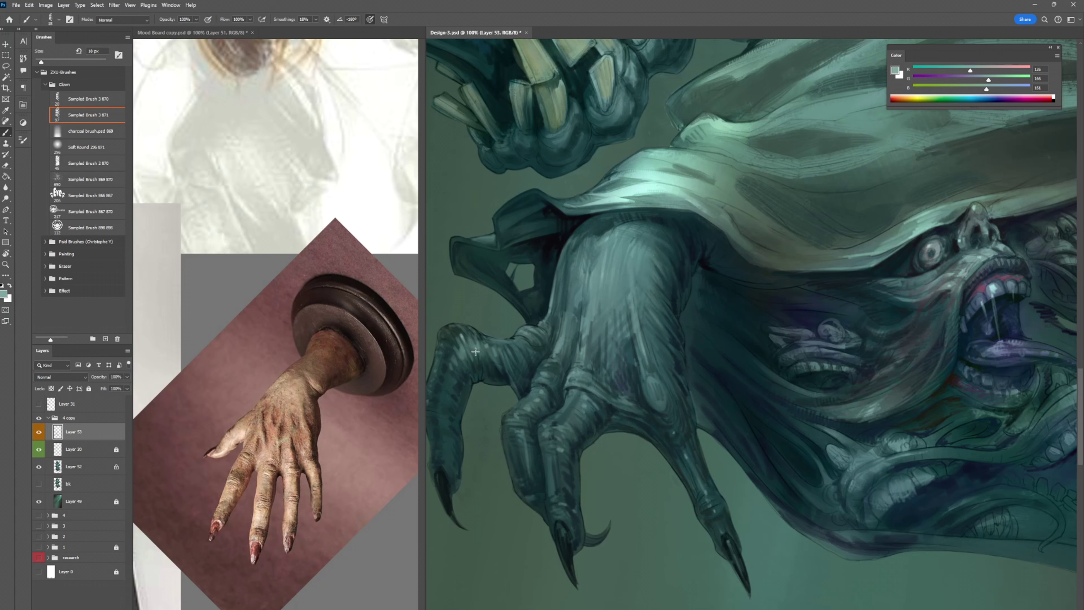
mouse_move(458, 337)
mouse_down()
mouse_move(476, 373)
mouse_move(475, 338)
mouse_move(487, 371)
mouse_move(482, 344)
mouse_move(491, 369)
mouse_up()
key(ctrl+s)
- Model the curled outer finger's lower segments down to the claw with sampled dark and mid teal strokes
alt+click(508, 372)
drag(507, 372, 569, 351)
alt+click(493, 353)
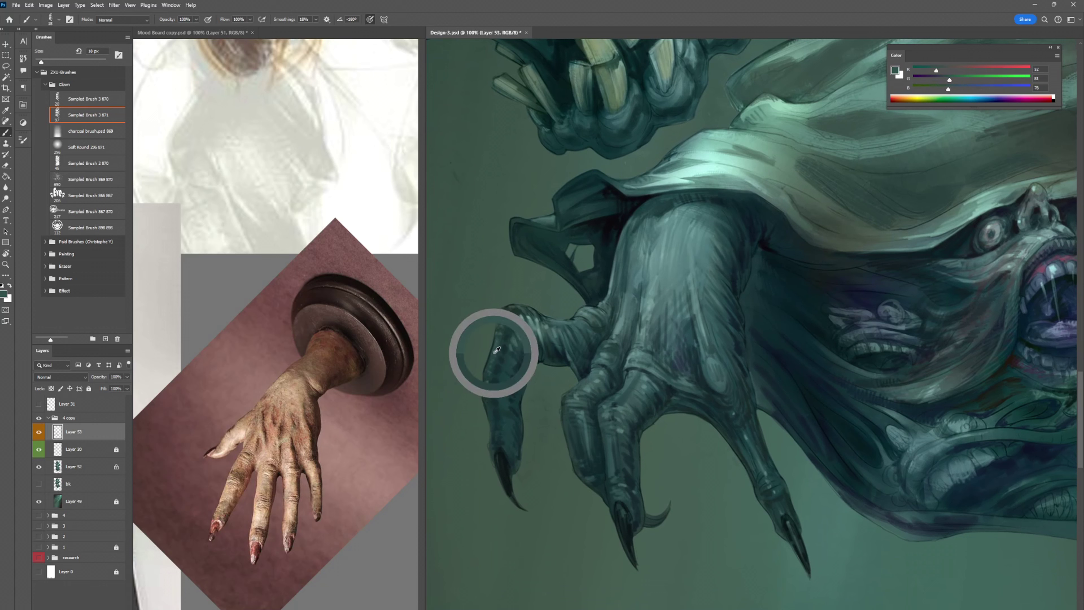
alt+click(519, 445)
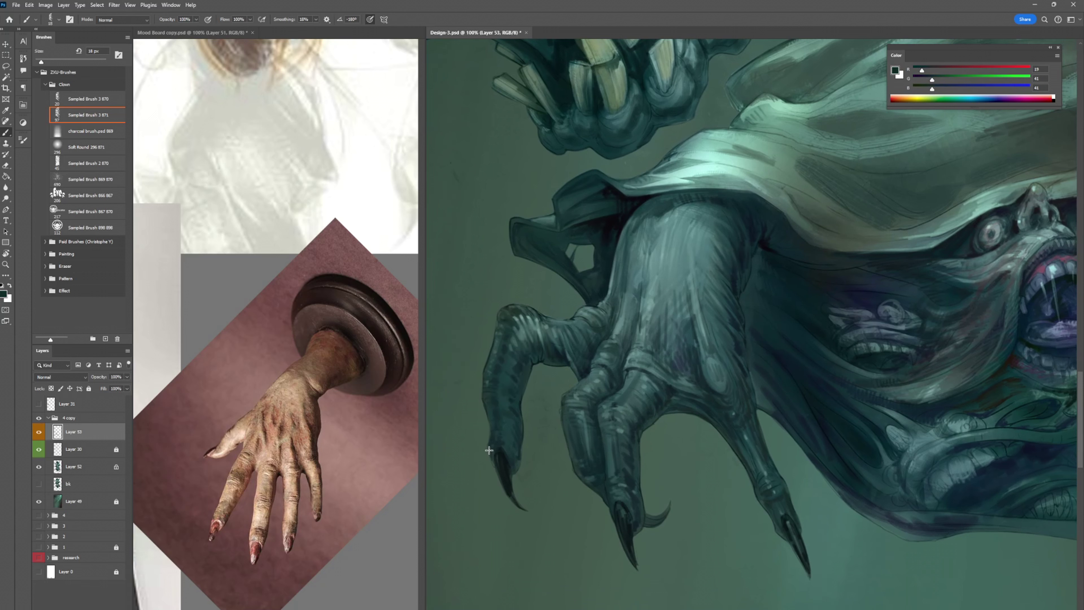
alt+click(519, 378)
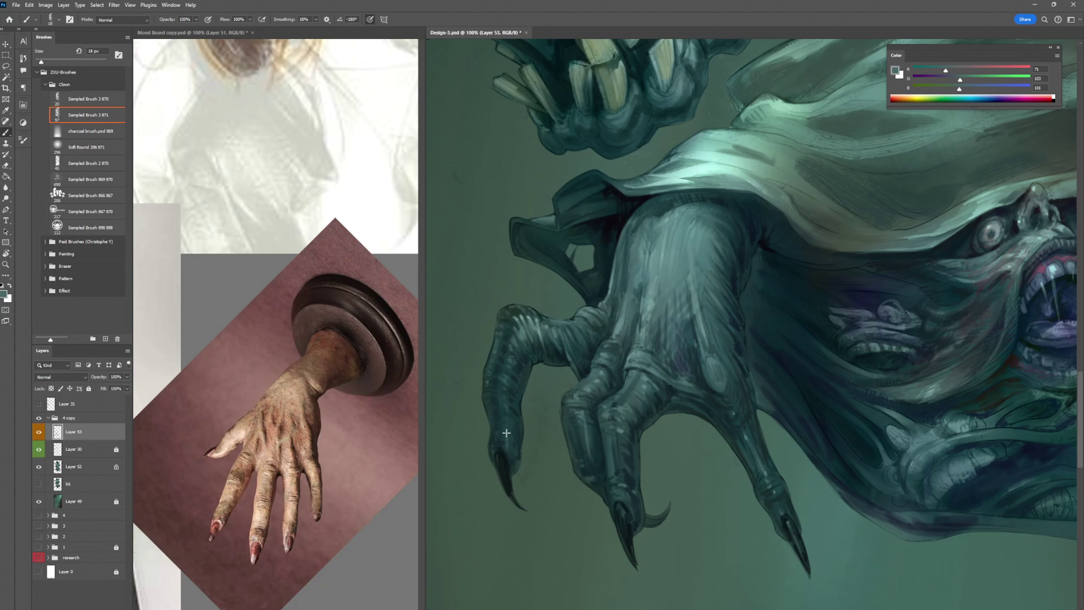
- Build up the skin folds where the curled outer finger joins the hand with sampled pale, mid and dark teal
alt+click(565, 357)
alt+click(536, 319)
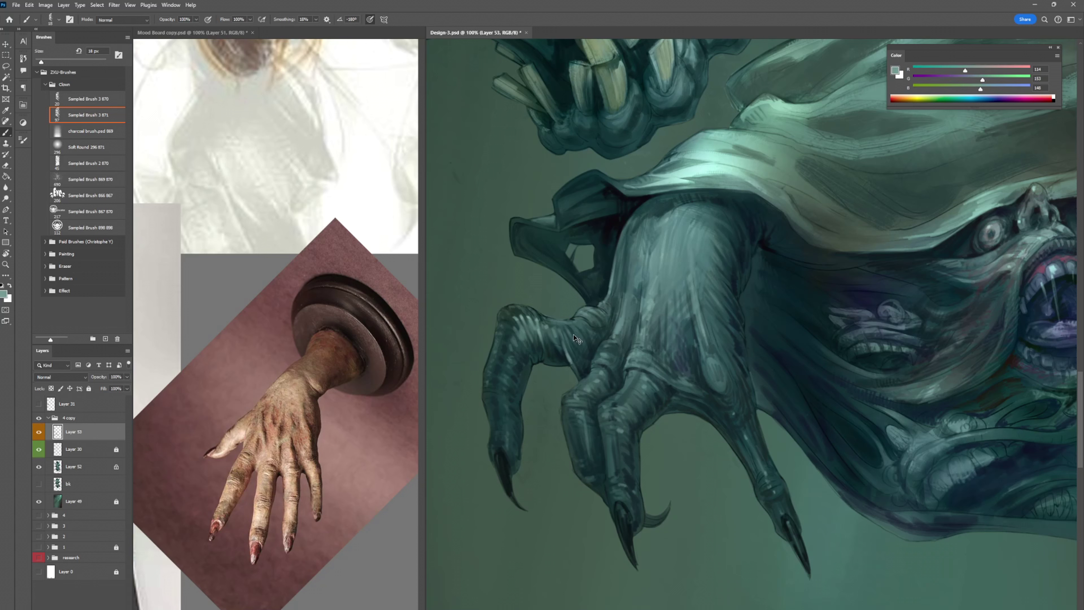
alt+click(574, 338)
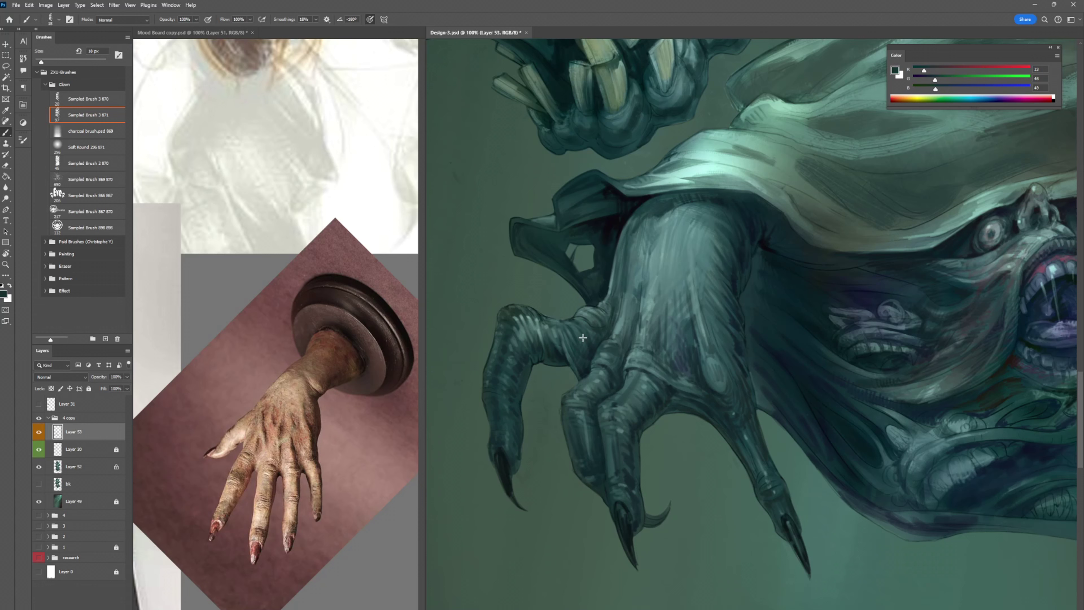
alt+click(606, 301)
alt+click(612, 305)
alt+click(620, 326)
alt+click(620, 322)
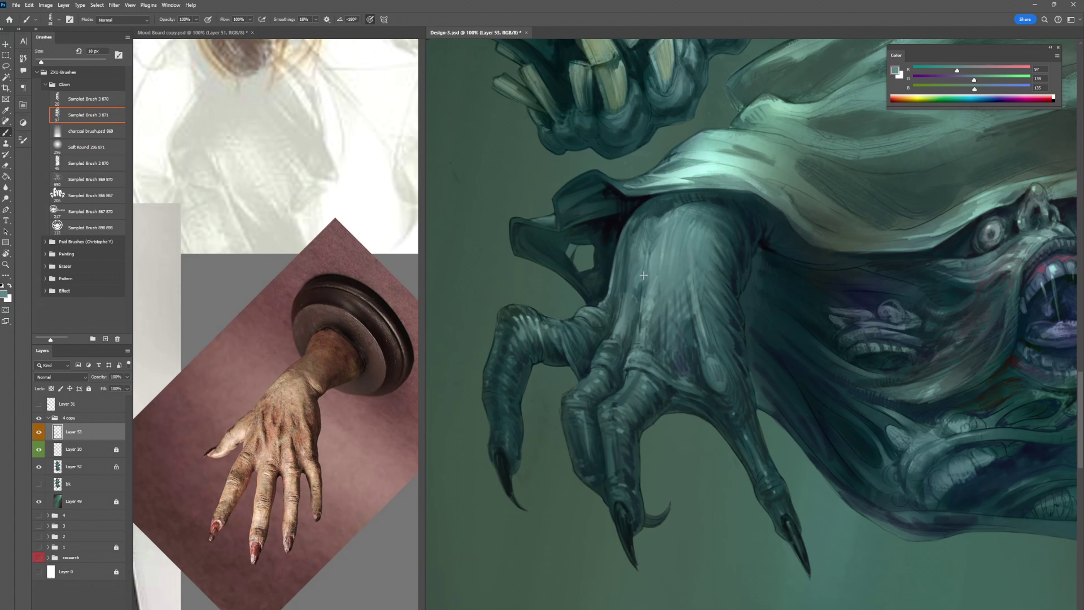
- Soften the tendon shading from the wrist down the back of the hand with sampled mid teal tones
alt+click(636, 311)
alt+click(640, 292)
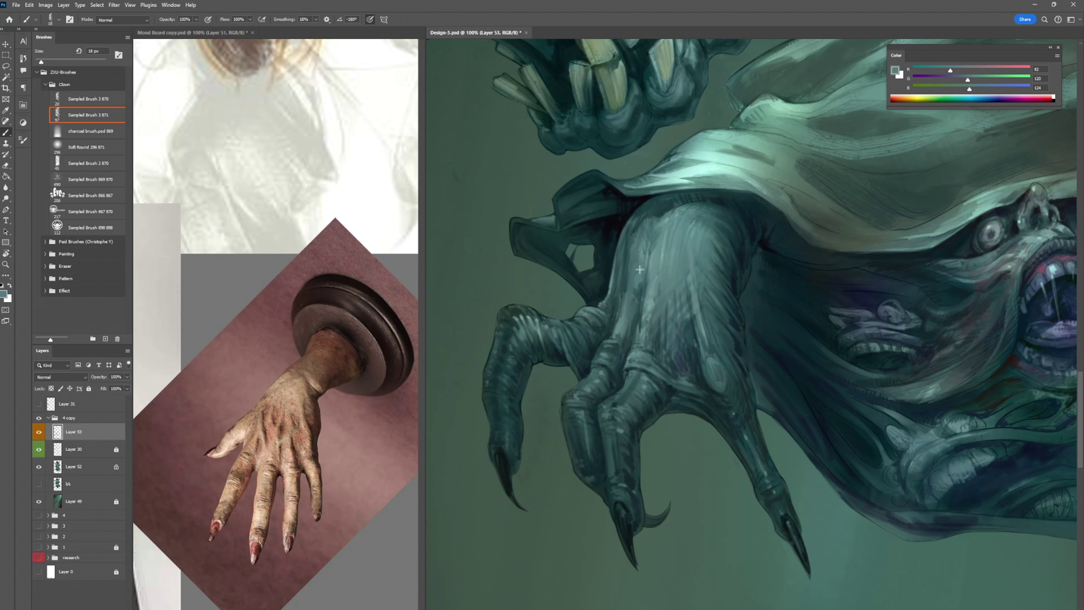
alt+click(663, 241)
alt+click(713, 318)
- Reshape the rounded knuckle above the long inner finger with sampled teal and dark teal strokes at 60% brush opacity
alt+click(724, 384)
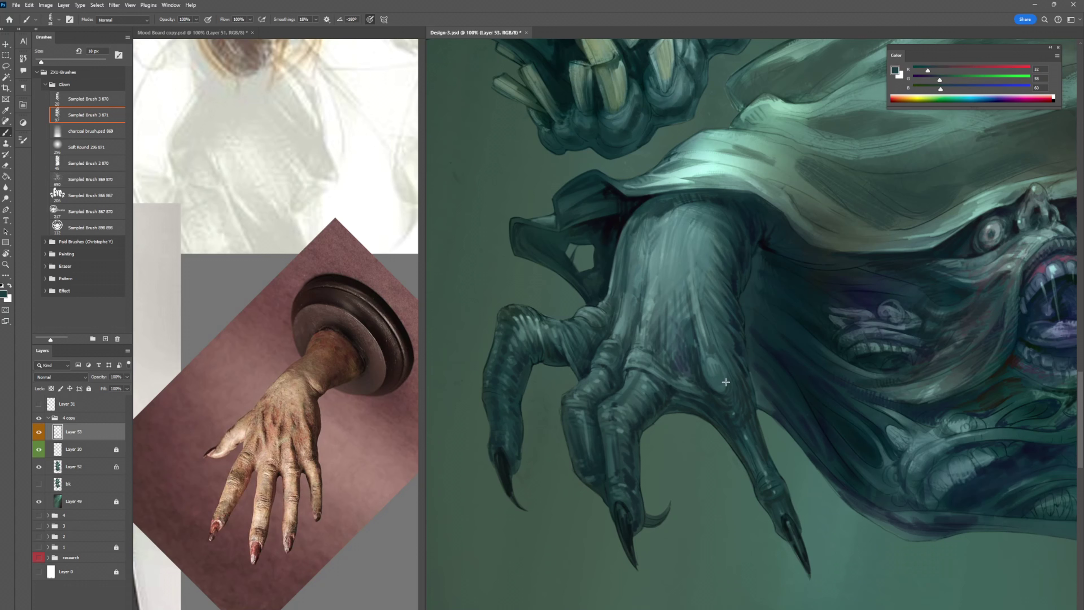
key(6)
alt+click(721, 396)
alt+click(722, 392)
alt+click(721, 372)
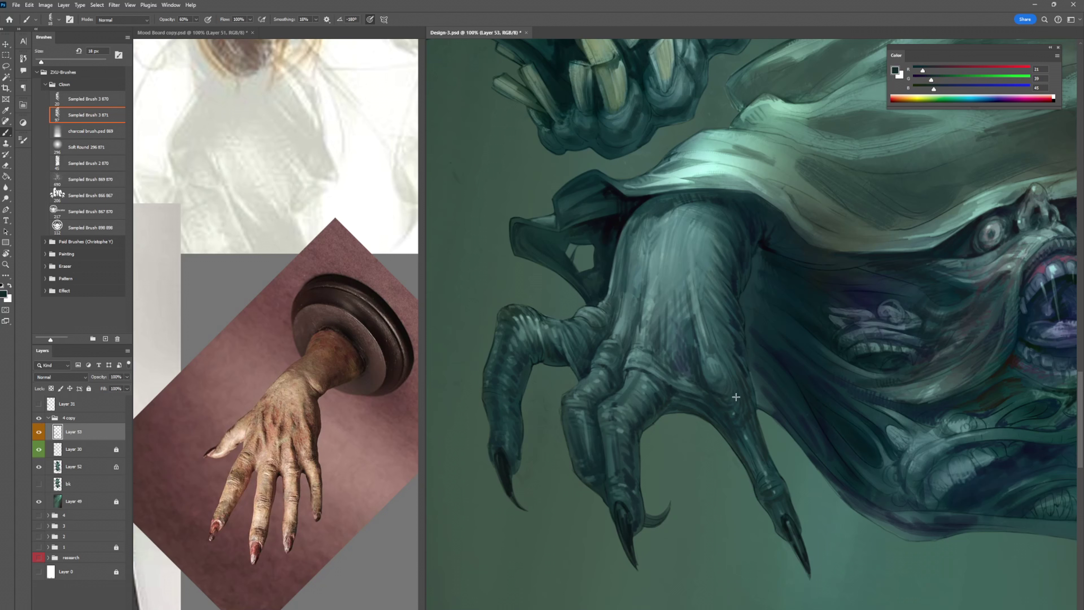
alt+click(743, 368)
alt+click(737, 375)
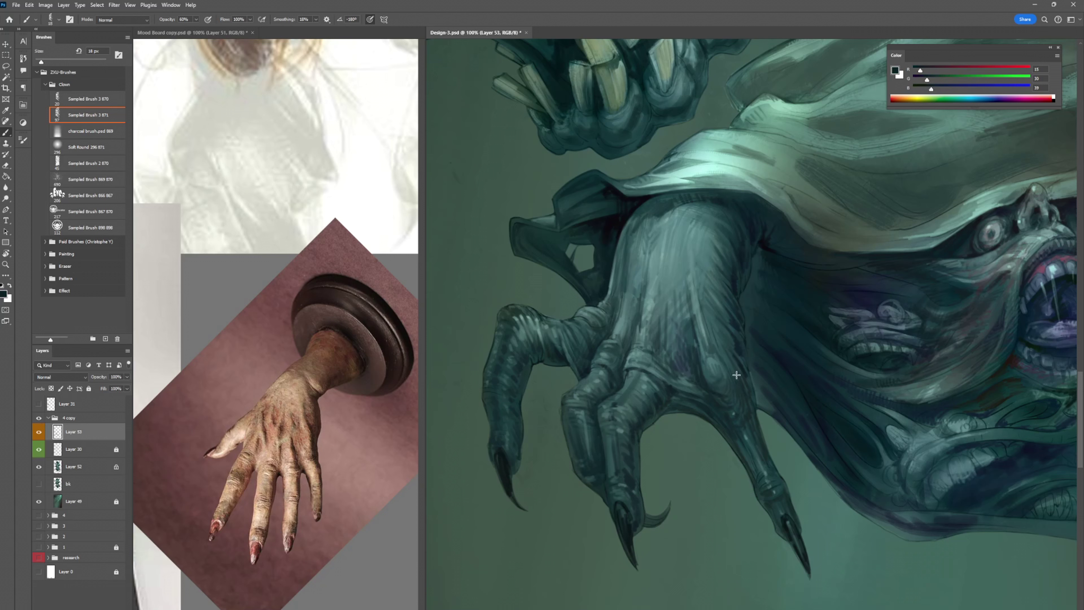
- Shade the tendon above the inner knuckle with sampled dark teal and blend it into the hand with the Mixer Brush
alt+click(726, 315)
alt+click(724, 338)
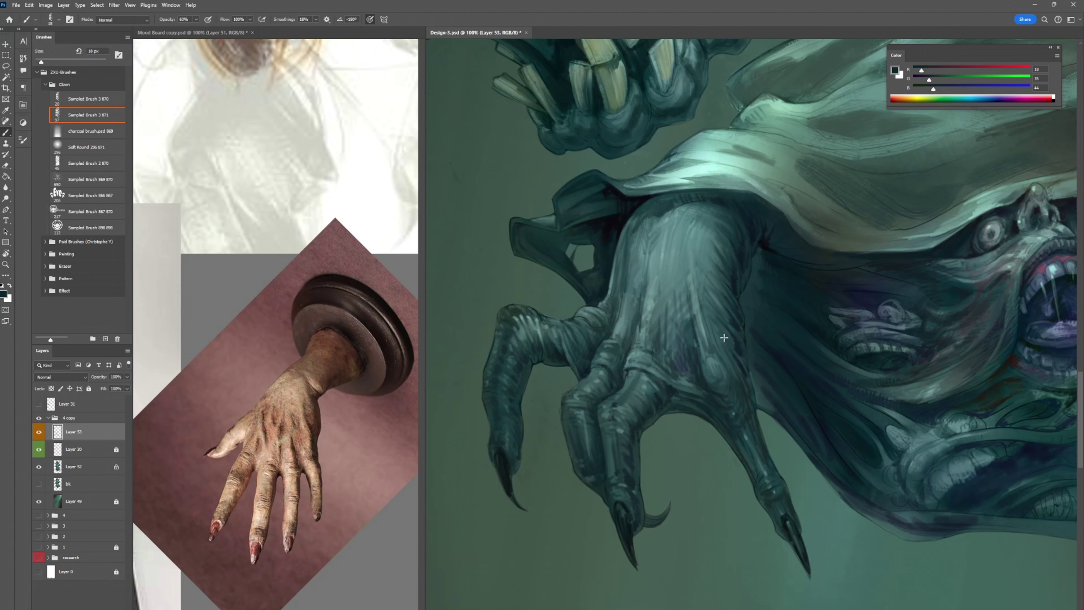
alt+click(704, 314)
alt+click(710, 321)
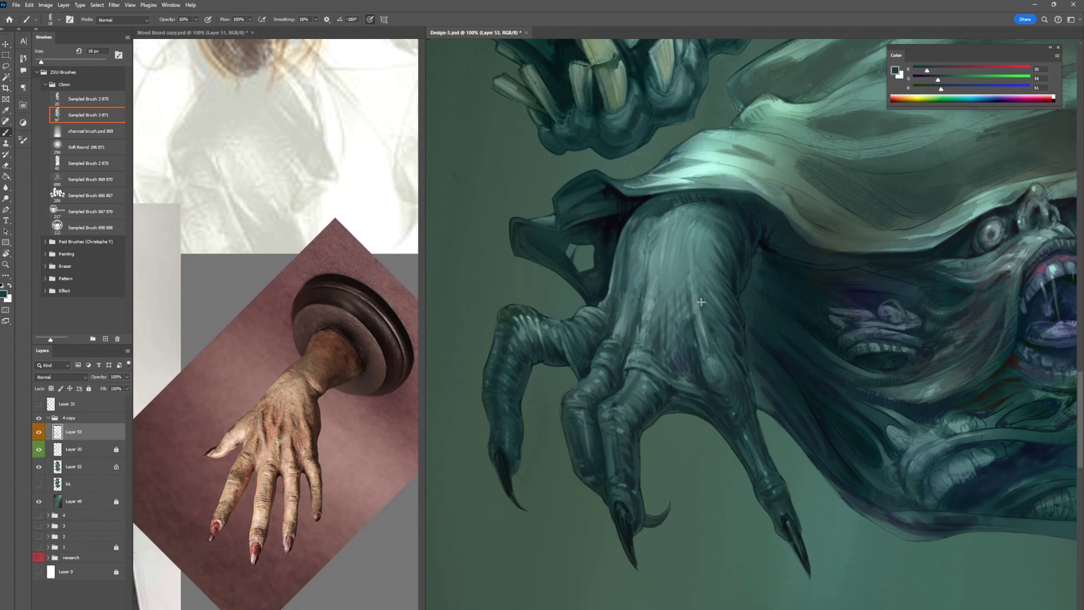
alt+click(694, 279)
key(shift+b)
drag(706, 347, 694, 321)
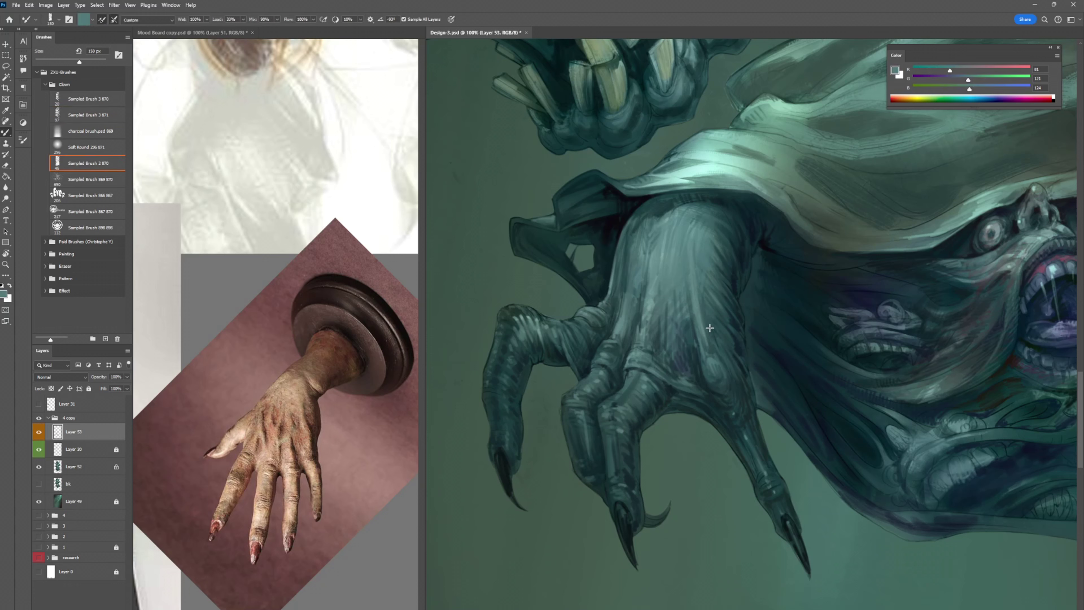
- Deepen the wrinkles along the hand's inner edge beside the cloak with sampled dark and mid teal brush strokes
key(shift+b)
alt+click(735, 331)
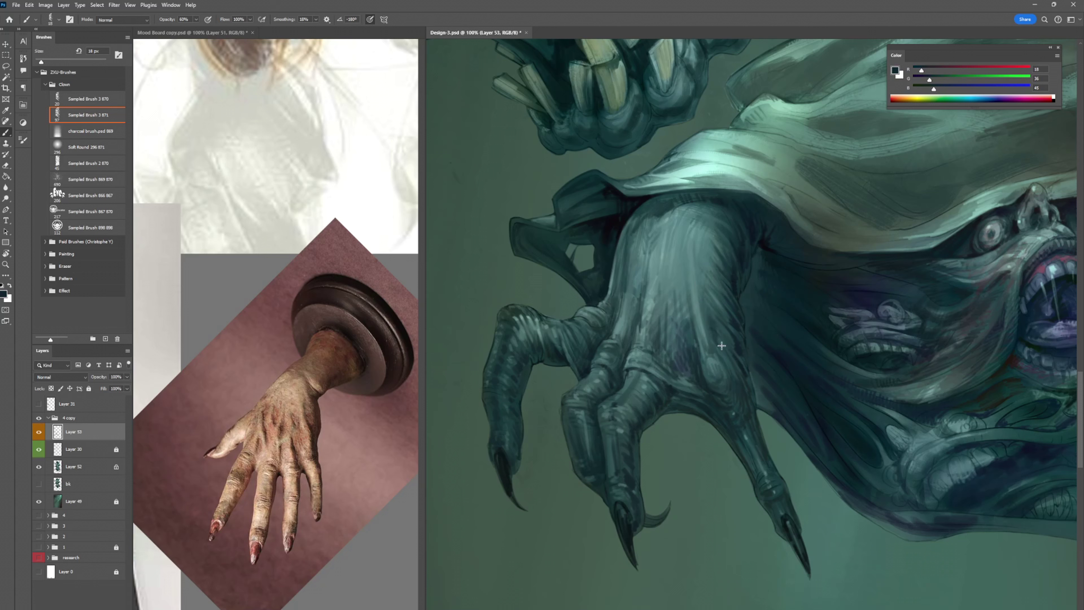
alt+click(706, 343)
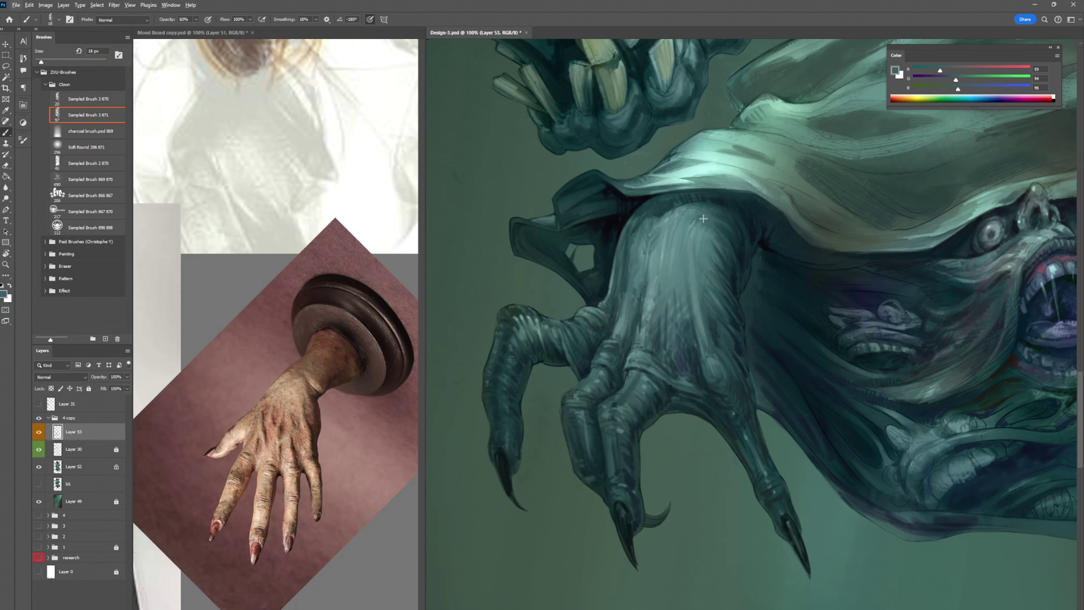
key(shift+b)
key(shift+b)
alt+click(739, 329)
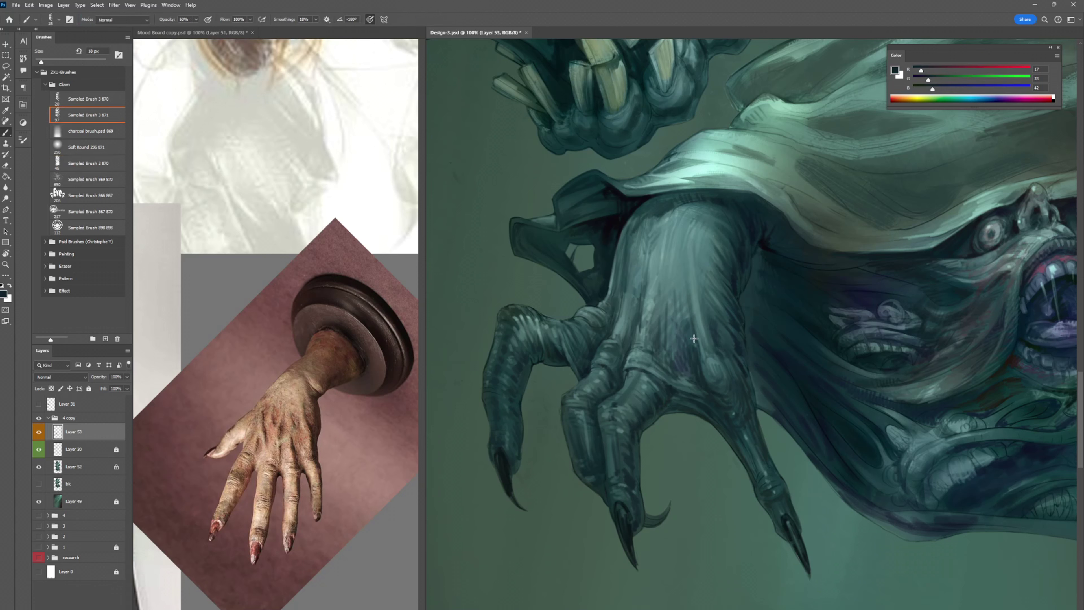
- Darken the creases in the purple-tinted hollow between the central and inner knuckles with sampled tones
alt+click(669, 348)
drag(669, 349, 691, 384)
alt+click(689, 353)
alt+click(681, 387)
alt+click(696, 397)
- Sharpen the folds on the second finger's knuckle with a smaller brush at 90% opacity in near-black and pale teal
key(bracketleft)
key(9)
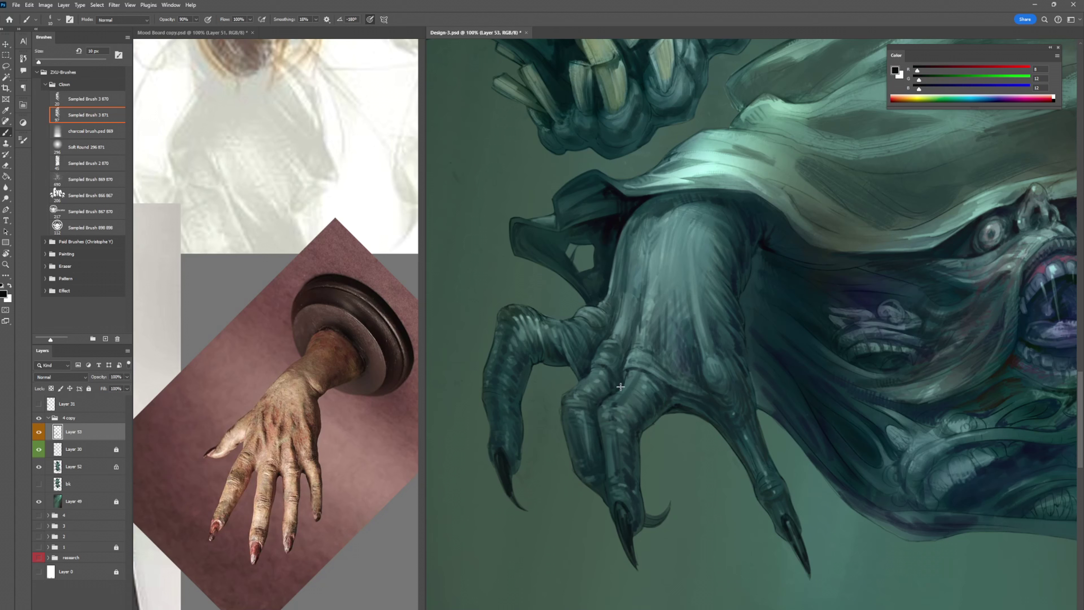
alt+click(607, 363)
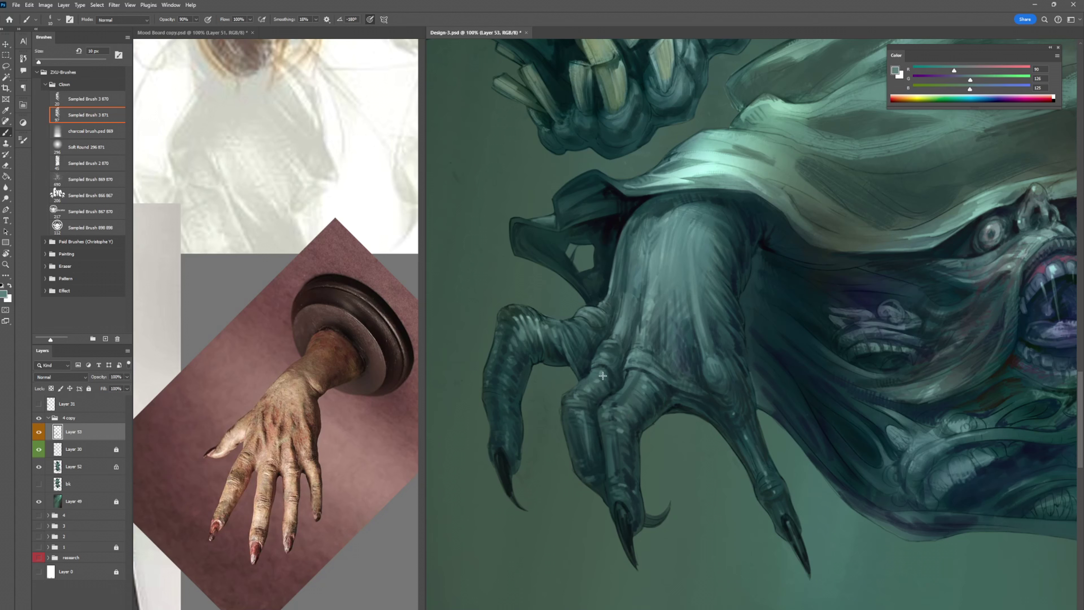
alt+click(599, 345)
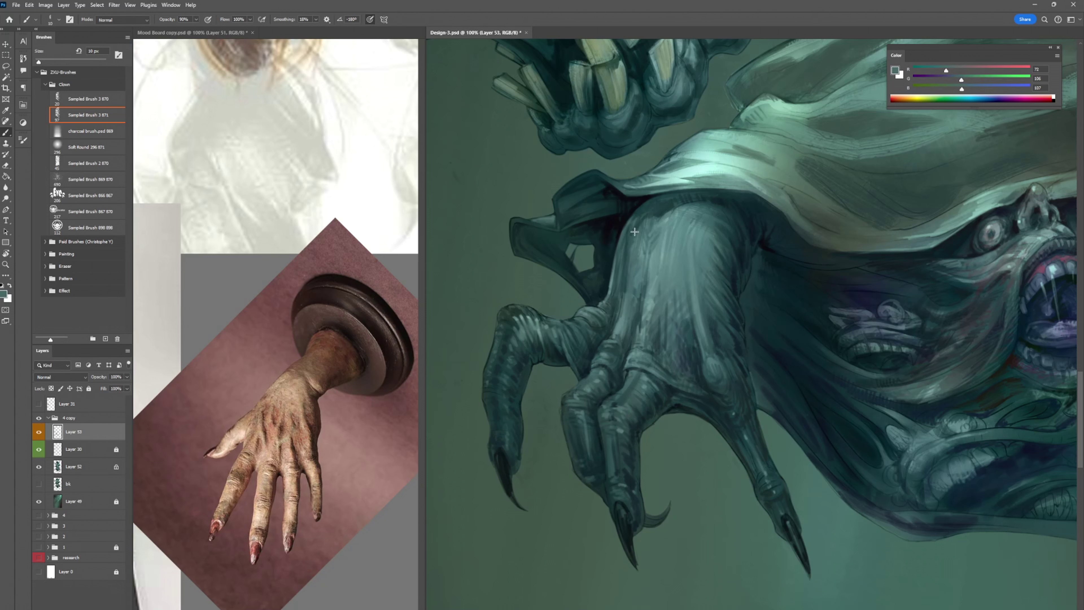
- Add fine dark purple creases over the middle finger's knuckle and detail the neighboring knuckle with sampled teals
alt+click(675, 365)
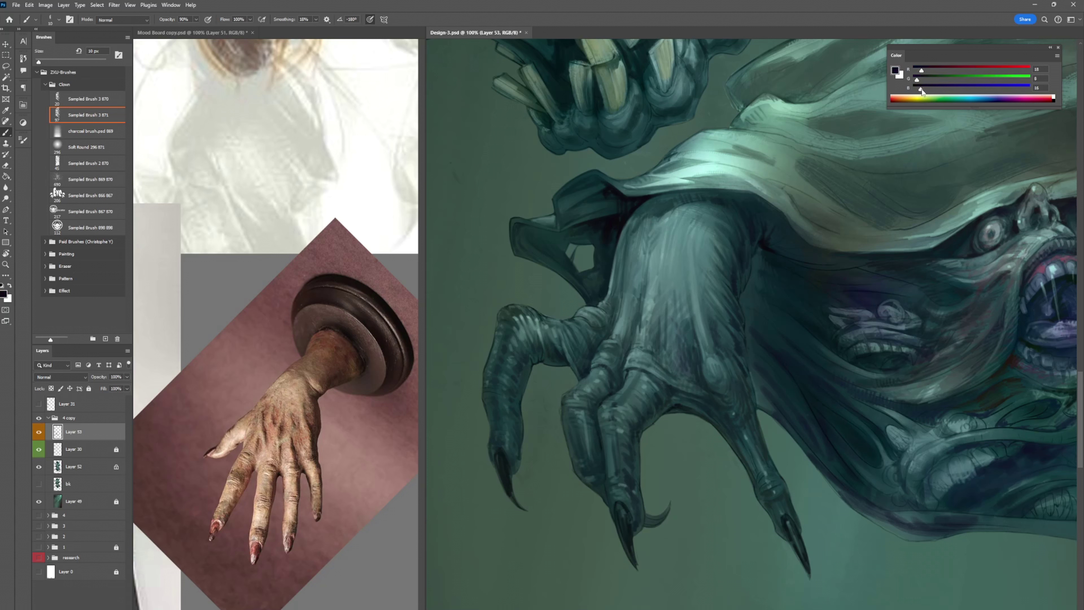
drag(649, 372, 664, 382)
alt+click(608, 371)
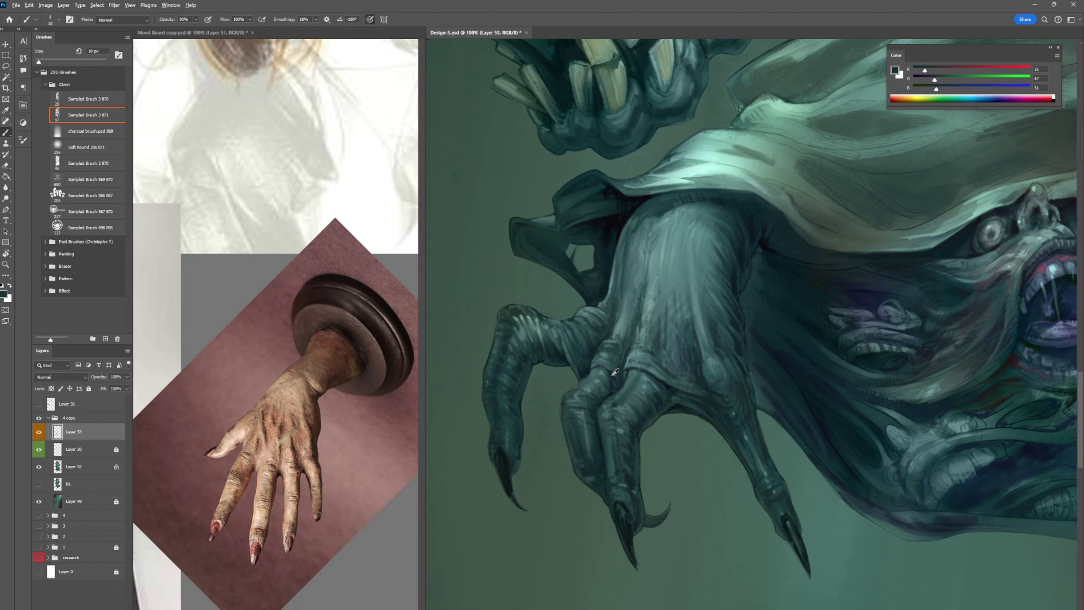
alt+click(606, 371)
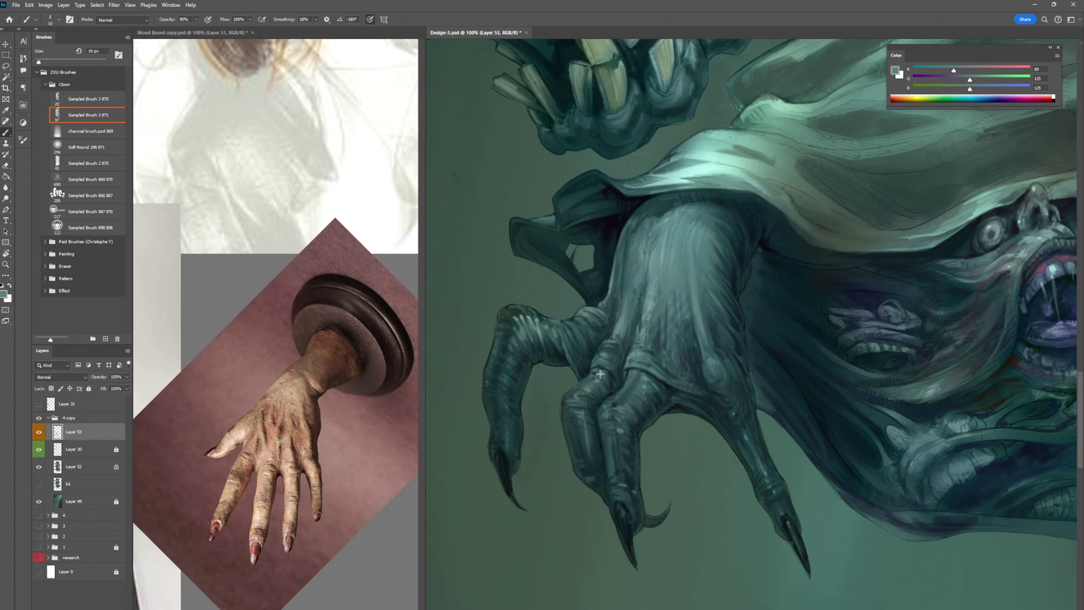
- Define the fine creases on the curled outer finger's bent knuckle with sampled near-black and dark green-teal
alt+click(537, 334)
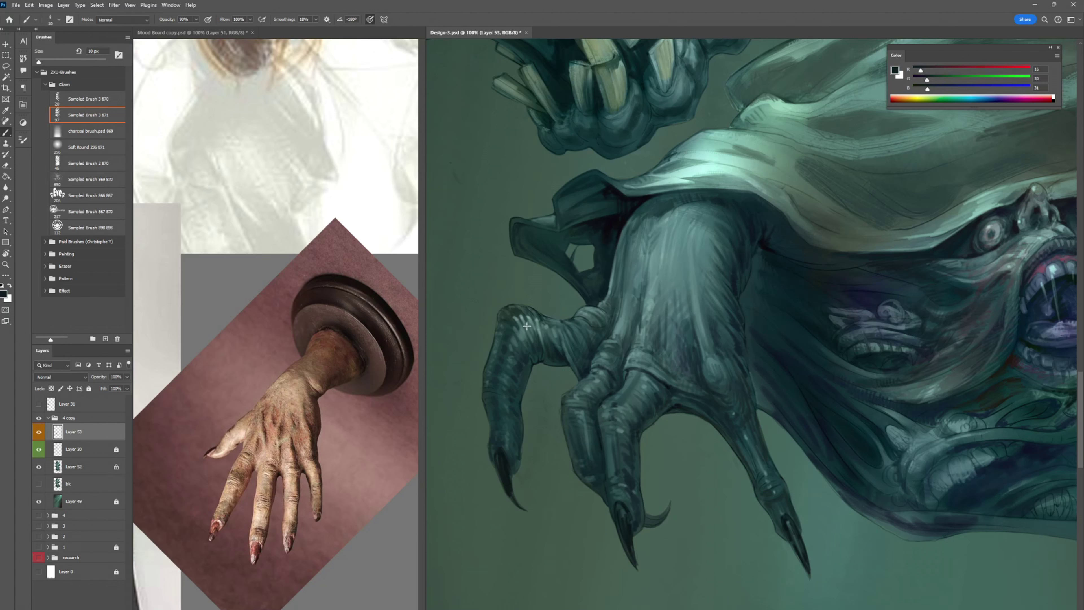
key(l)
key(b)
alt+click(516, 311)
alt+click(522, 305)
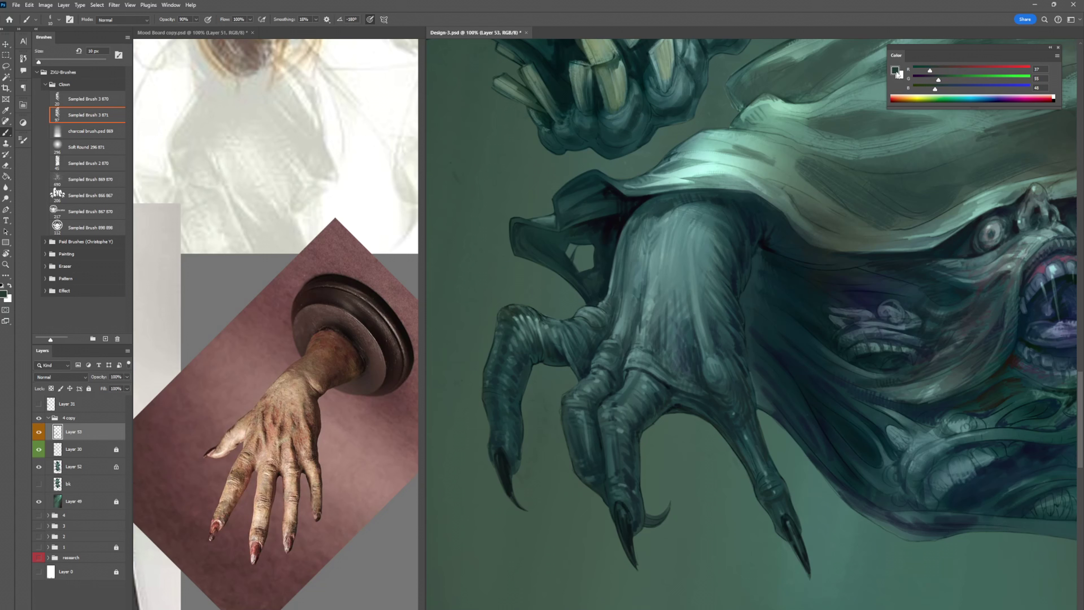
- Pick a pale gray-green brush color and add fine highlights on the top edge of the curled finger's bent knuckle
key(n)
click(804, 162)
key(Return)
key(b)
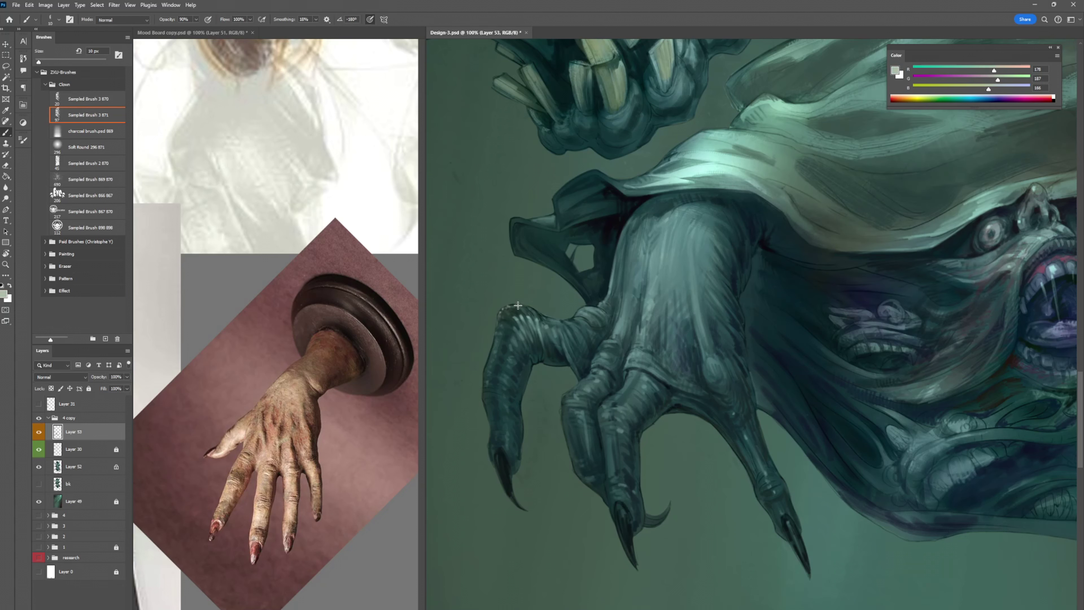
- Refine the outer edge of the curled outer finger's lower segment with light green and sampled gray-green and dark teal strokes
drag(486, 367, 495, 347)
alt+click(486, 367)
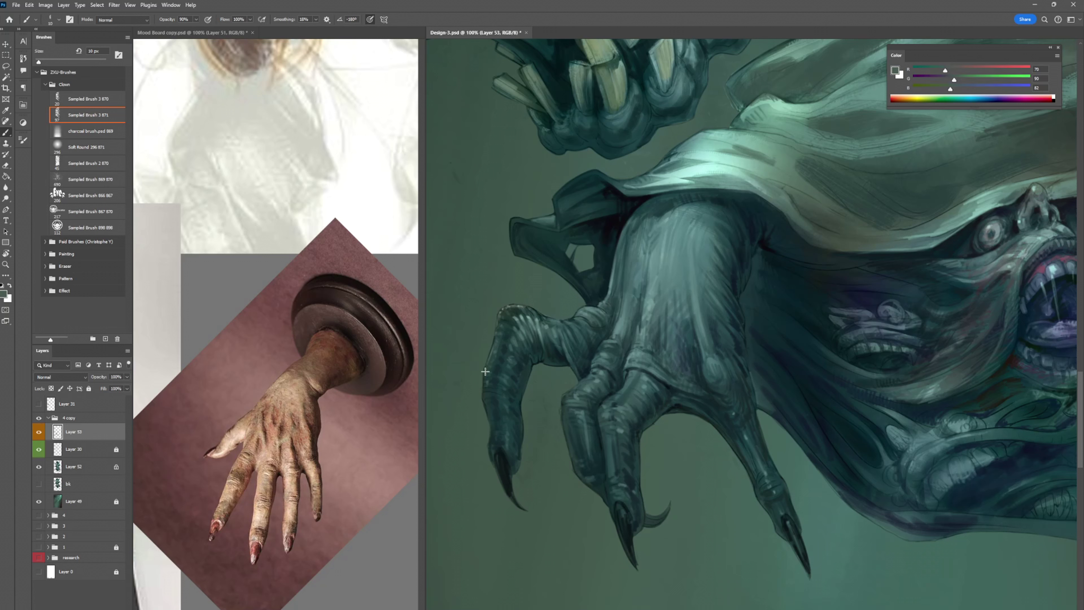
drag(484, 395, 487, 413)
click(971, 69)
click(993, 79)
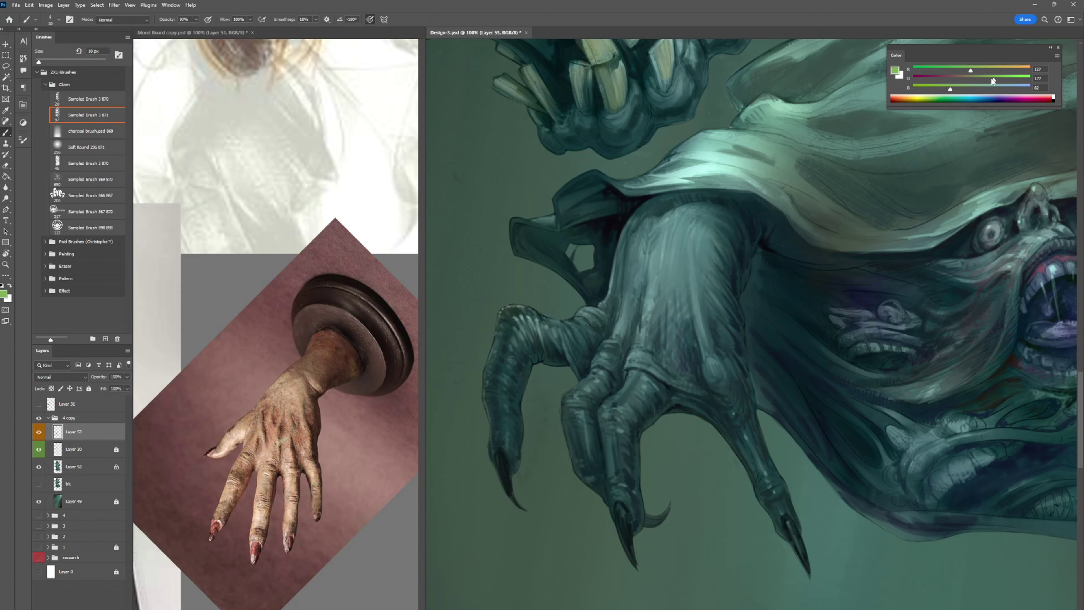
alt+click(496, 416)
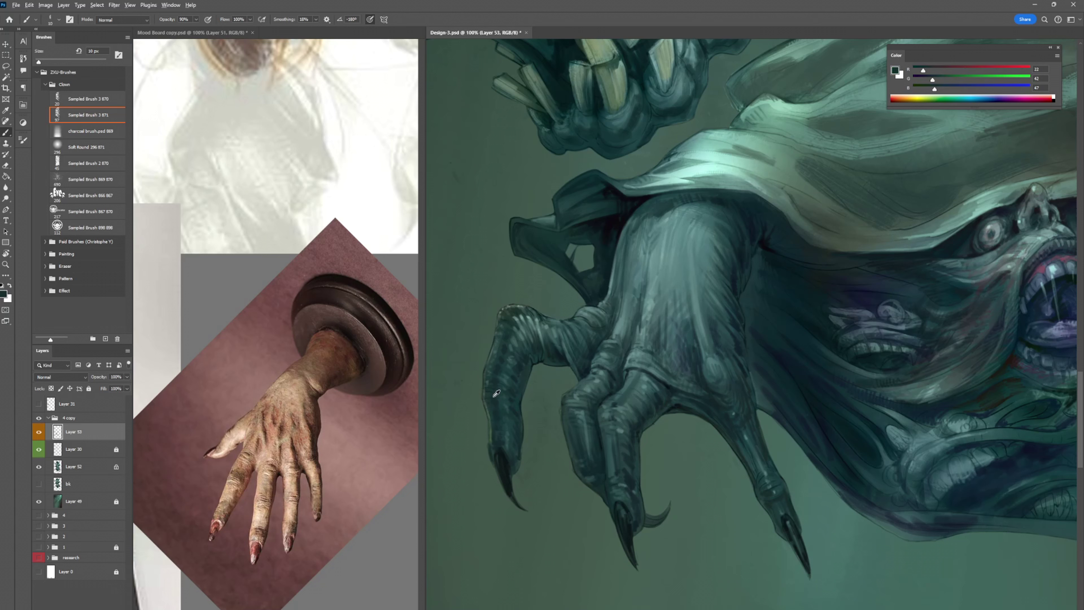
alt+click(485, 395)
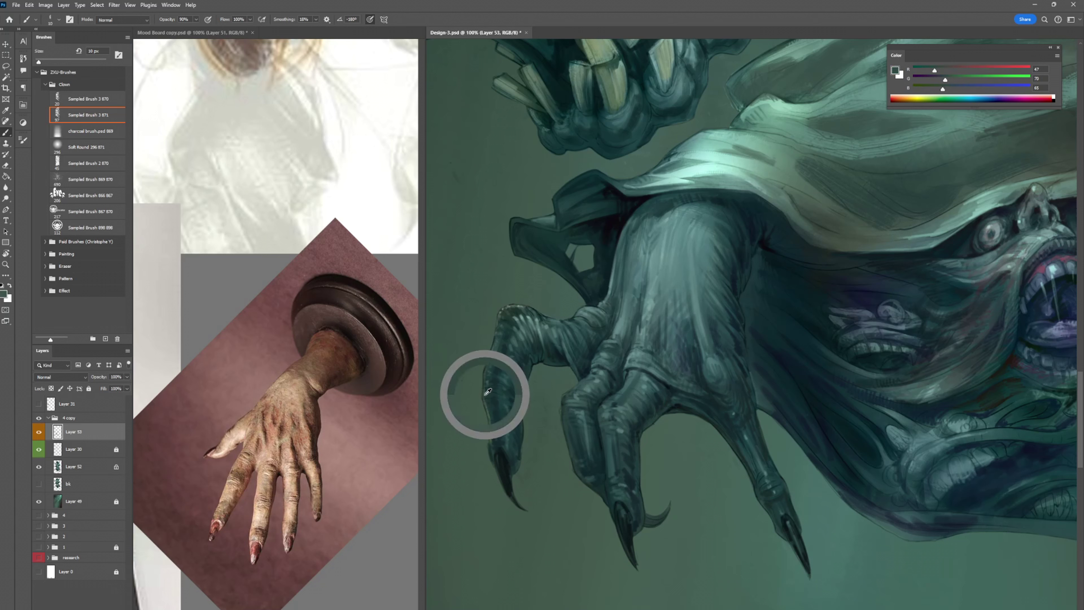
- Define the edges, creases and claw bases of the two middle fingers with sampled near-black and muted teal tones
alt+click(587, 447)
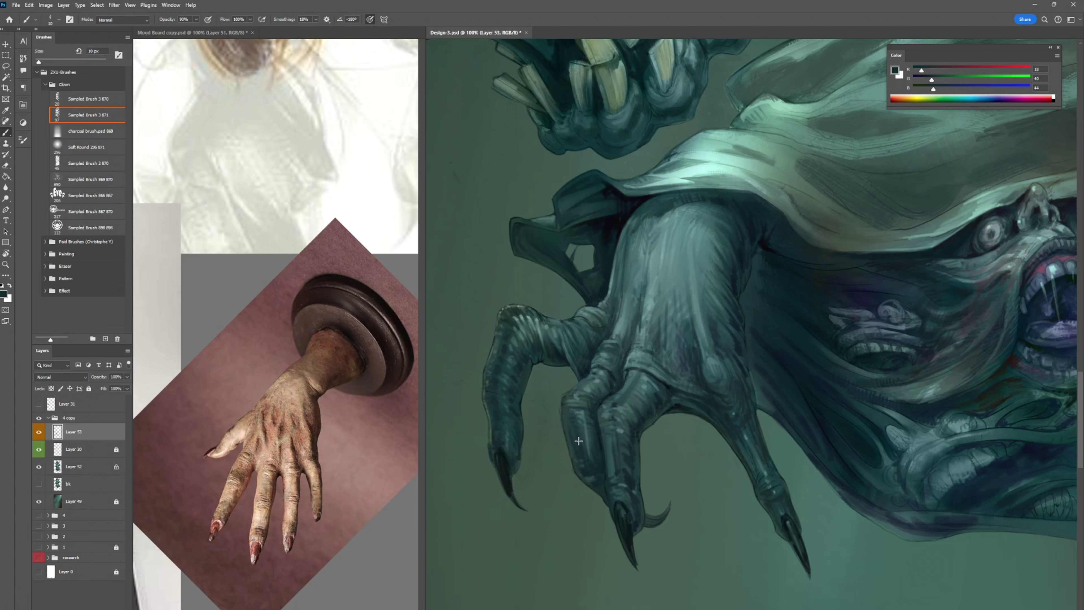
alt+click(579, 474)
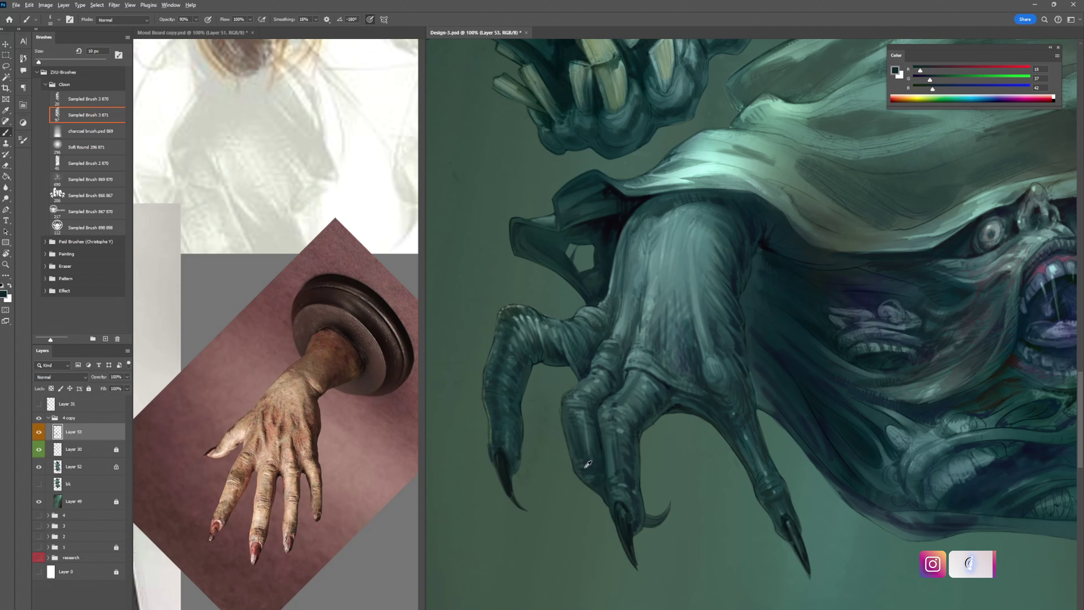
alt+click(485, 402)
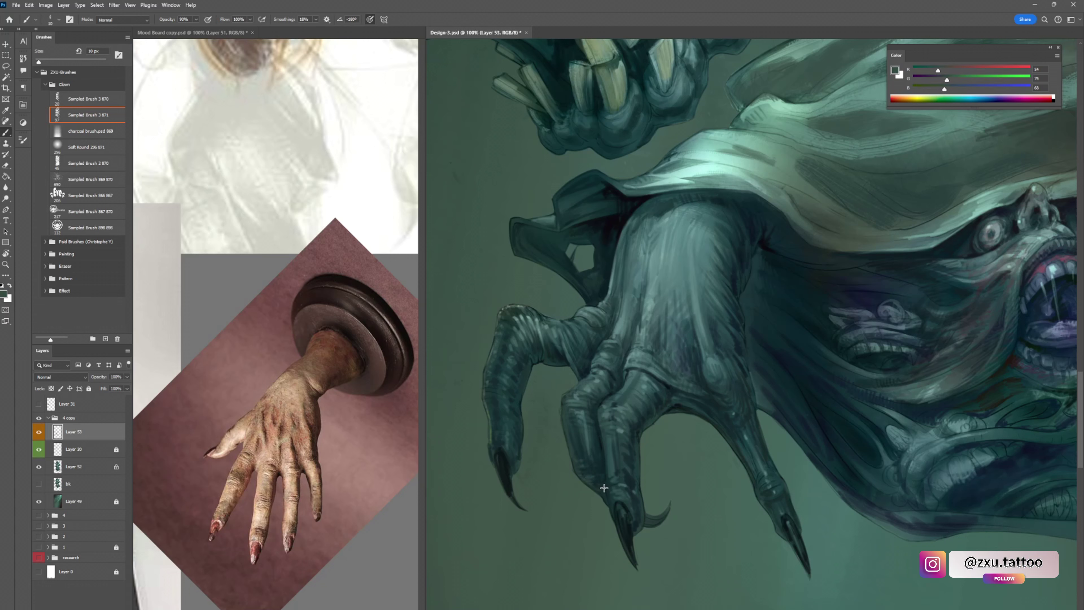
alt+click(635, 531)
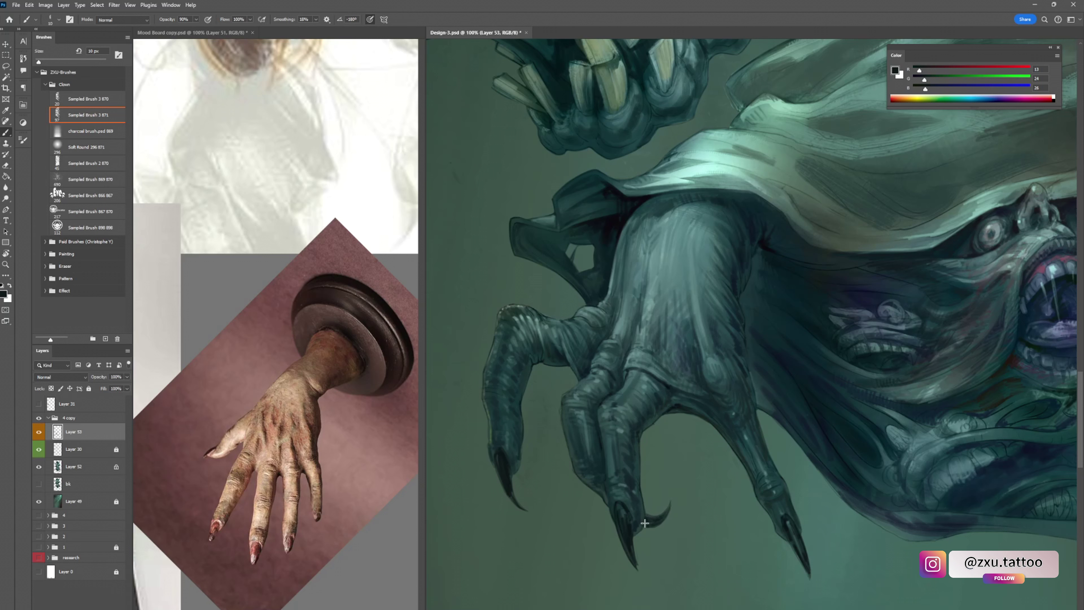
alt+click(595, 413)
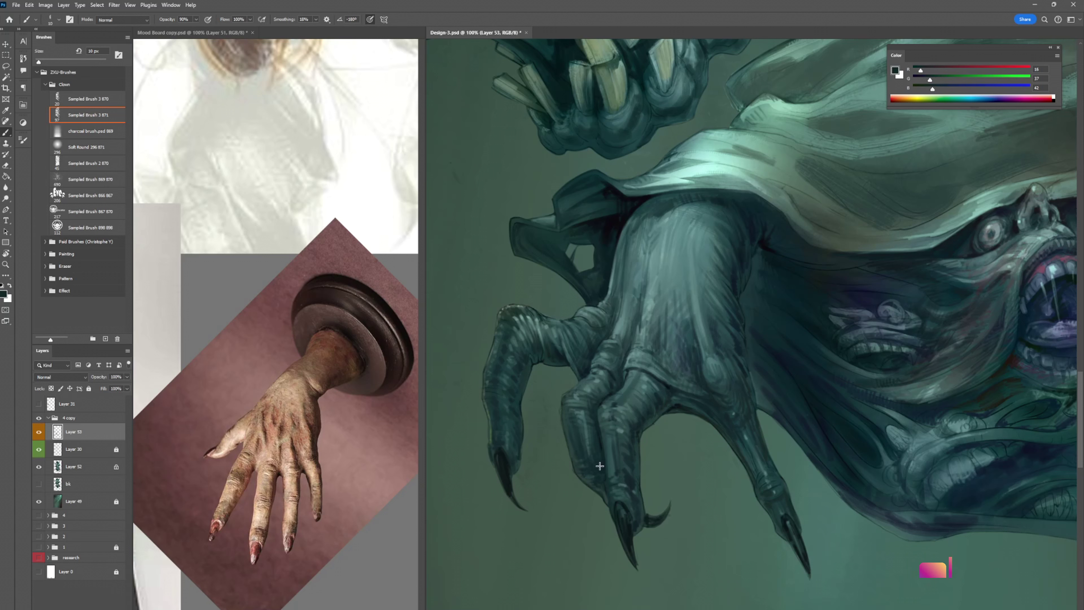
alt+click(610, 441)
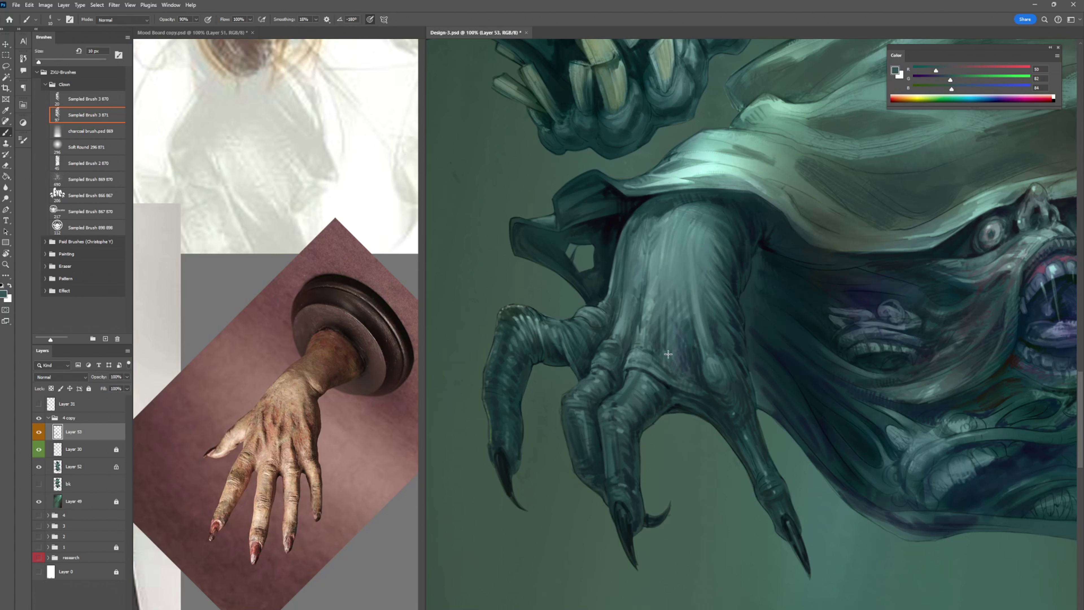
- Blend fine skin lines from the middle knuckles up the back of the hand using sampled dark and mid teals
alt+click(647, 373)
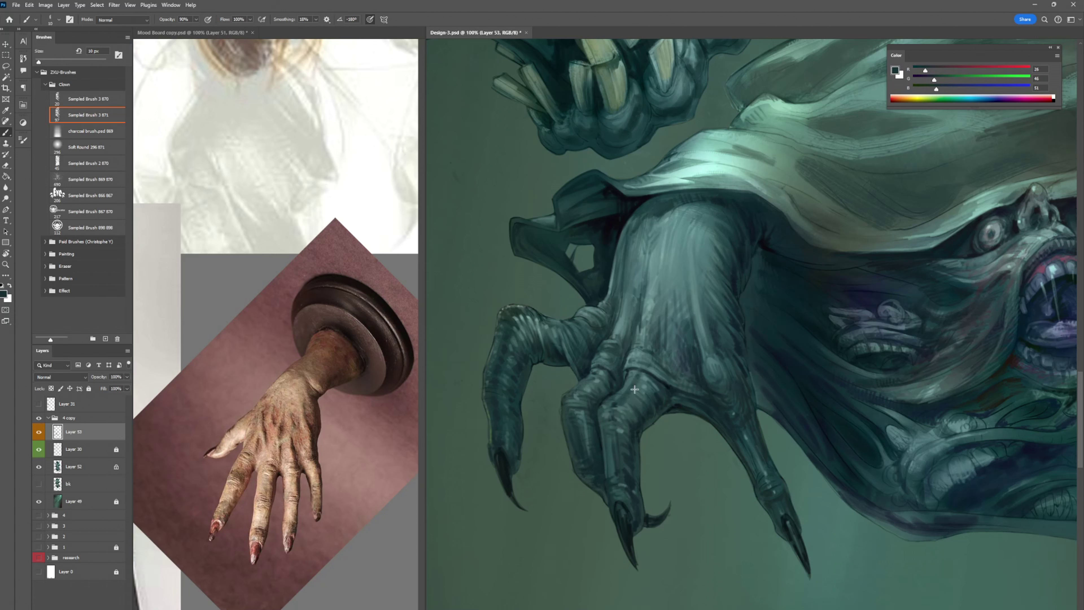
alt+click(670, 349)
alt+click(683, 312)
alt+click(688, 303)
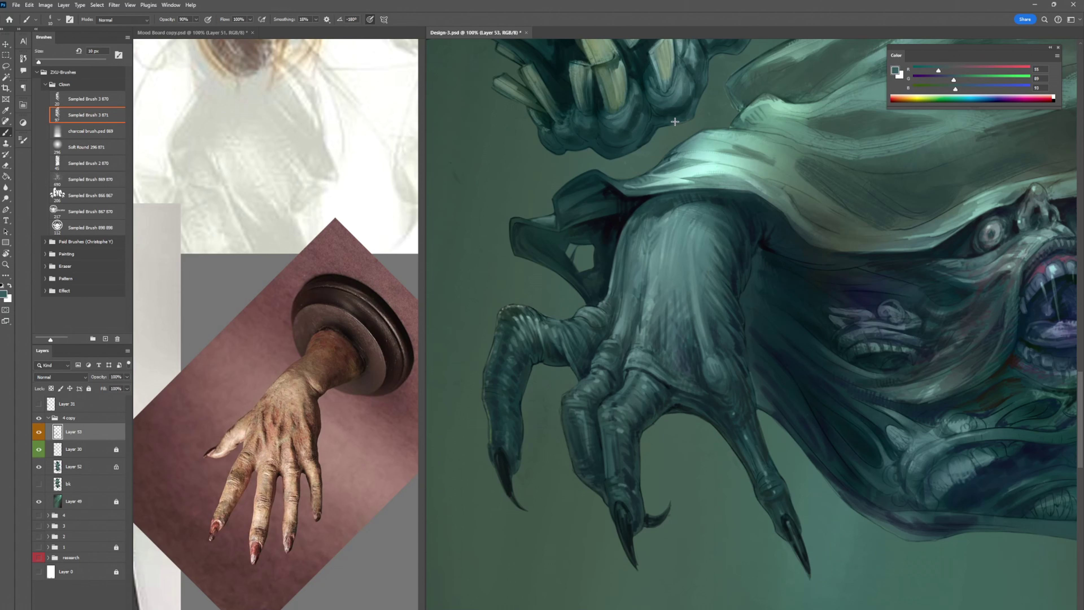
alt+click(678, 240)
alt+click(699, 213)
alt+click(693, 280)
- Deepen the tendon grooves and wrinkles just above the hand's knuckles with sampled dark teals
alt+click(591, 314)
alt+click(703, 359)
mouse_move(704, 359)
mouse_down()
mouse_move(718, 388)
mouse_move(693, 380)
mouse_up()
alt+click(652, 366)
alt+click(659, 349)
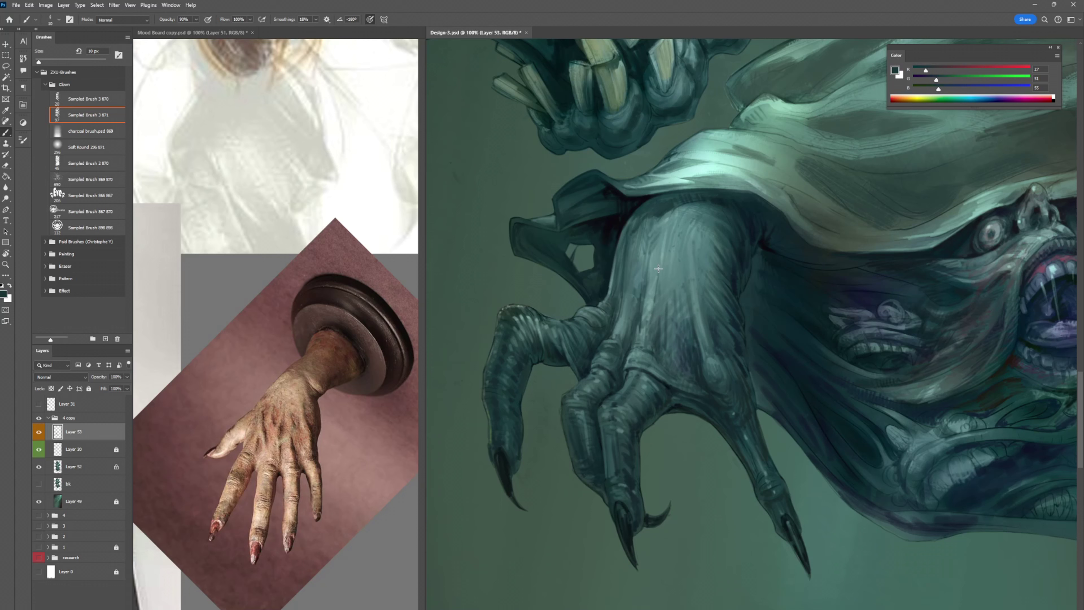
- Detail the tendon and outer contour on the curled finger's side of the hand with sampled pale and dark teals
alt+click(638, 340)
alt+click(636, 338)
alt+click(624, 321)
alt+click(625, 321)
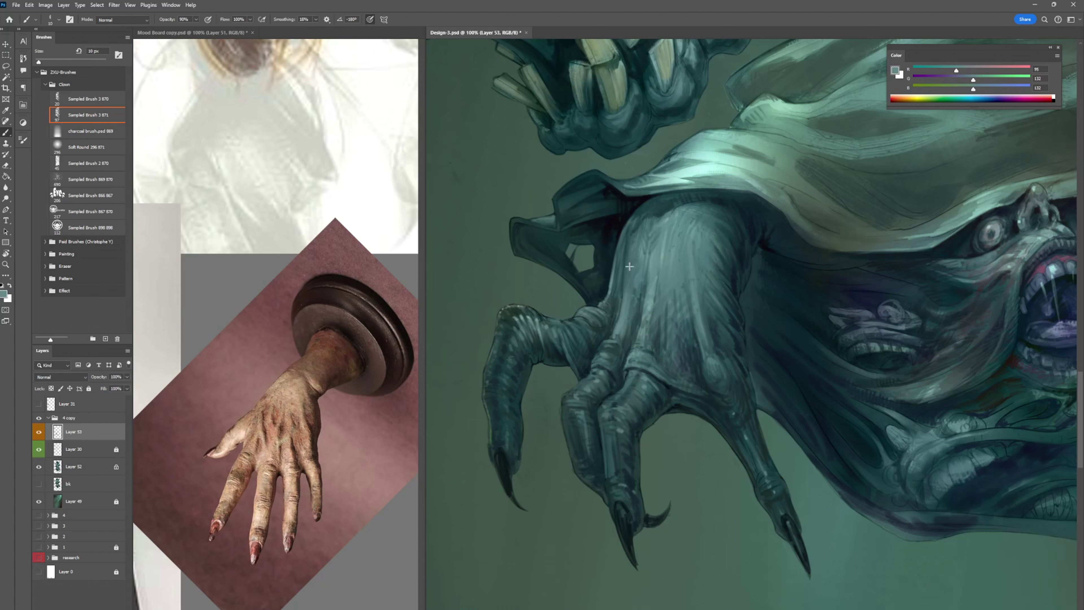
alt+click(615, 307)
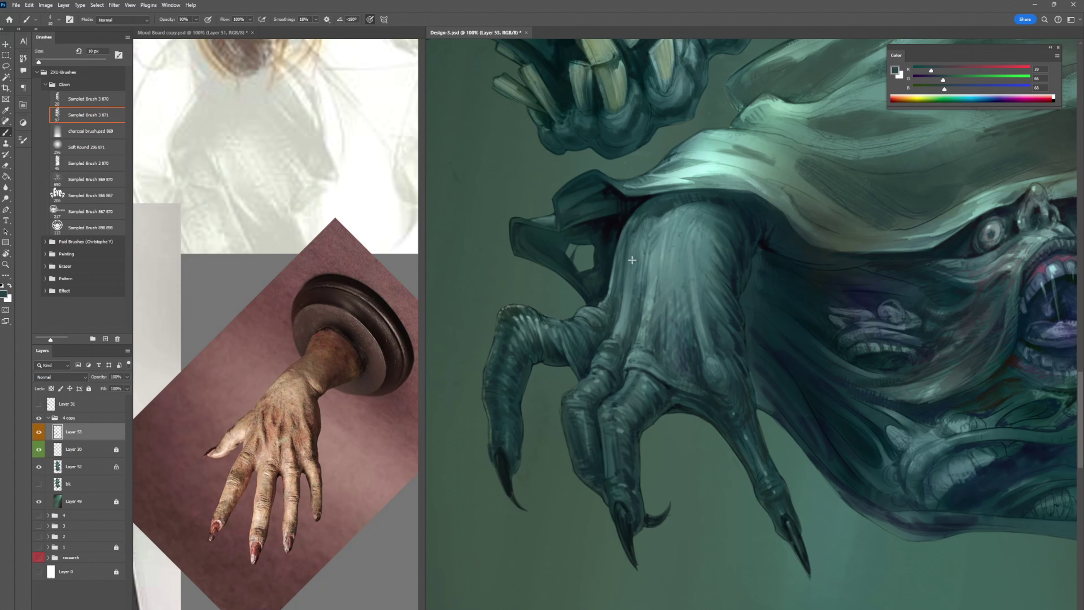
alt+click(634, 234)
alt+click(614, 319)
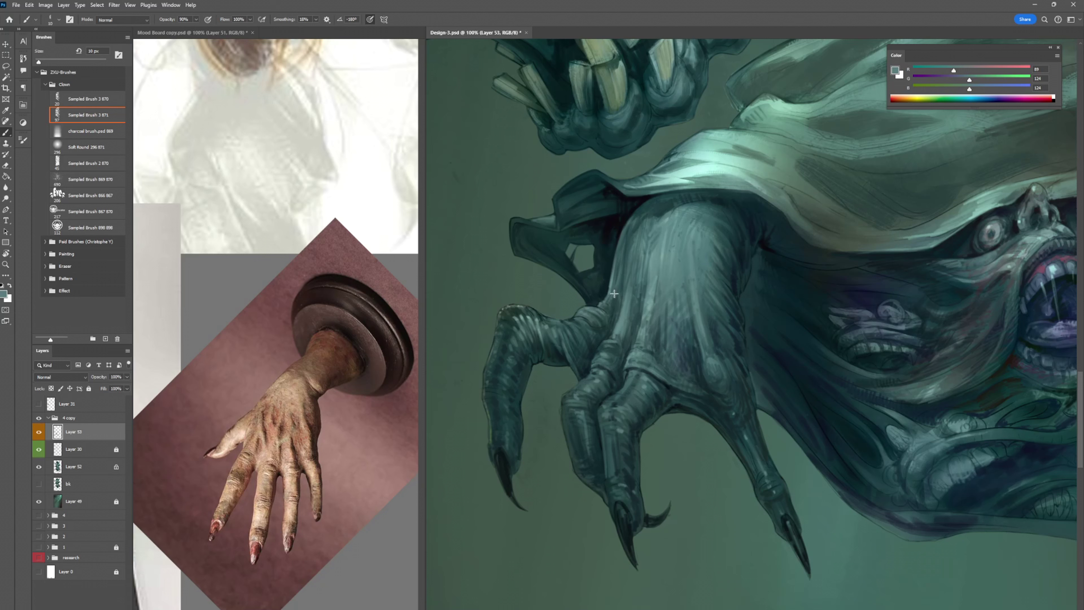
alt+click(621, 268)
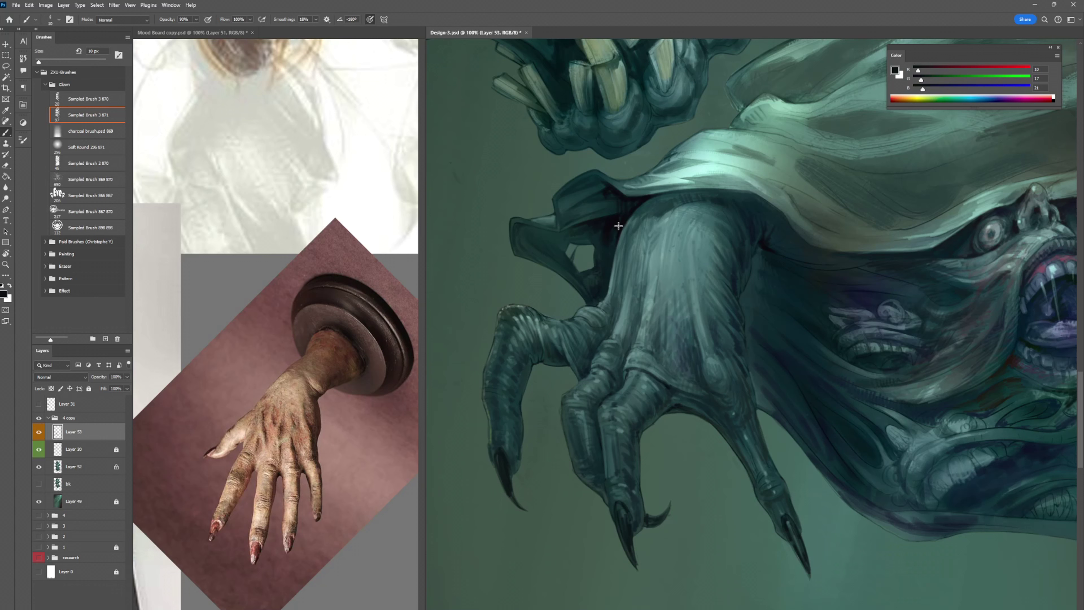
- Shade the torn cloth folds behind the wrist with sampled near-black and muted teal tones
alt+click(589, 234)
alt+click(618, 193)
alt+click(588, 193)
alt+click(567, 212)
alt+click(561, 224)
alt+click(554, 222)
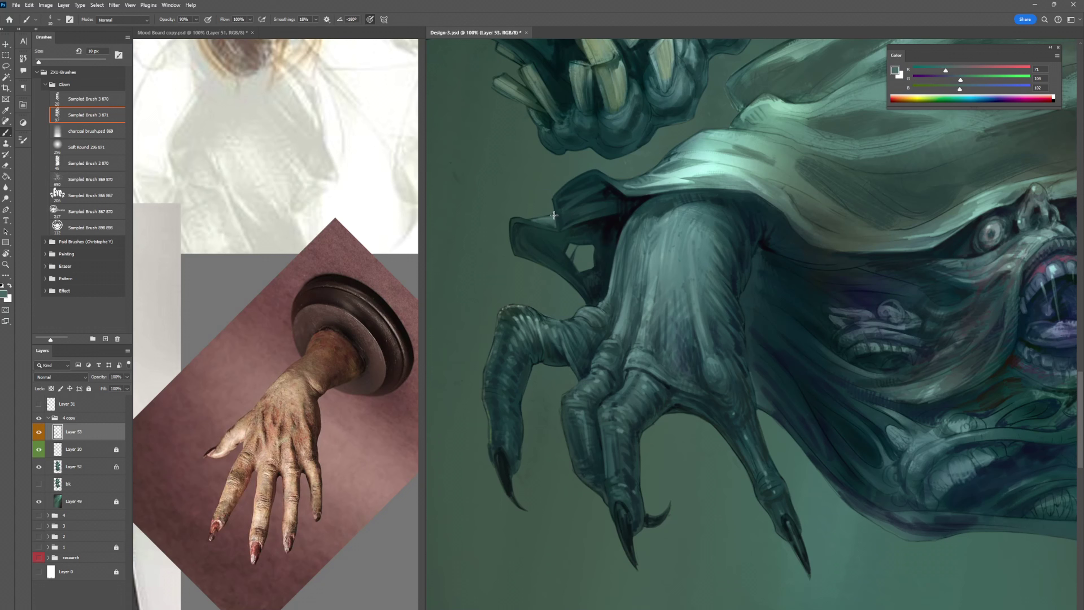
alt+click(564, 212)
- Add pale mint and gray-teal highlights along the torn cloth's edge, sampling colors from the cloak
alt+click(652, 174)
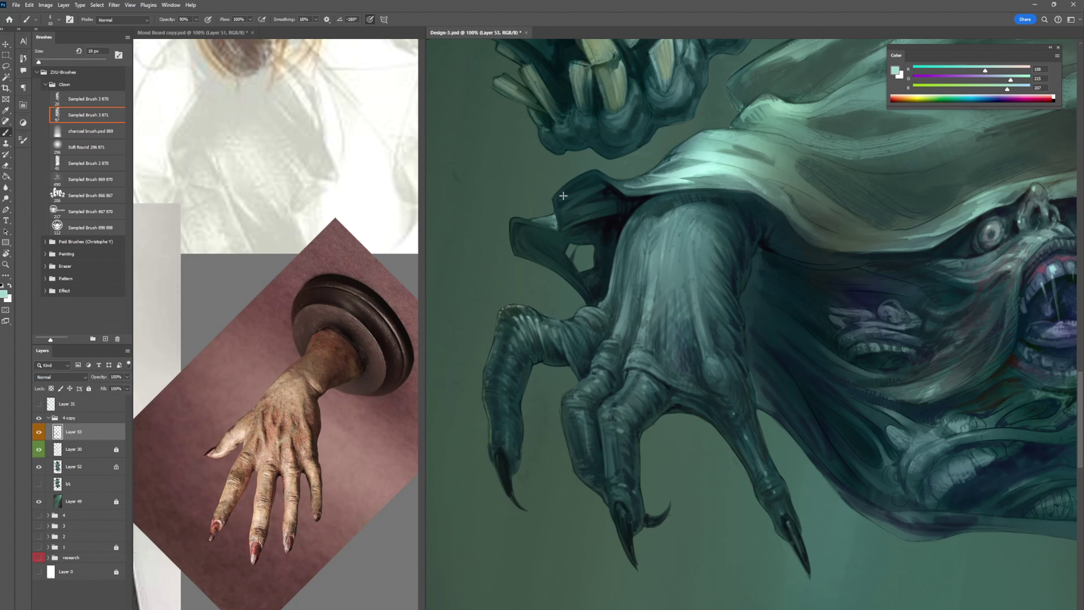
alt+click(556, 211)
alt+click(555, 221)
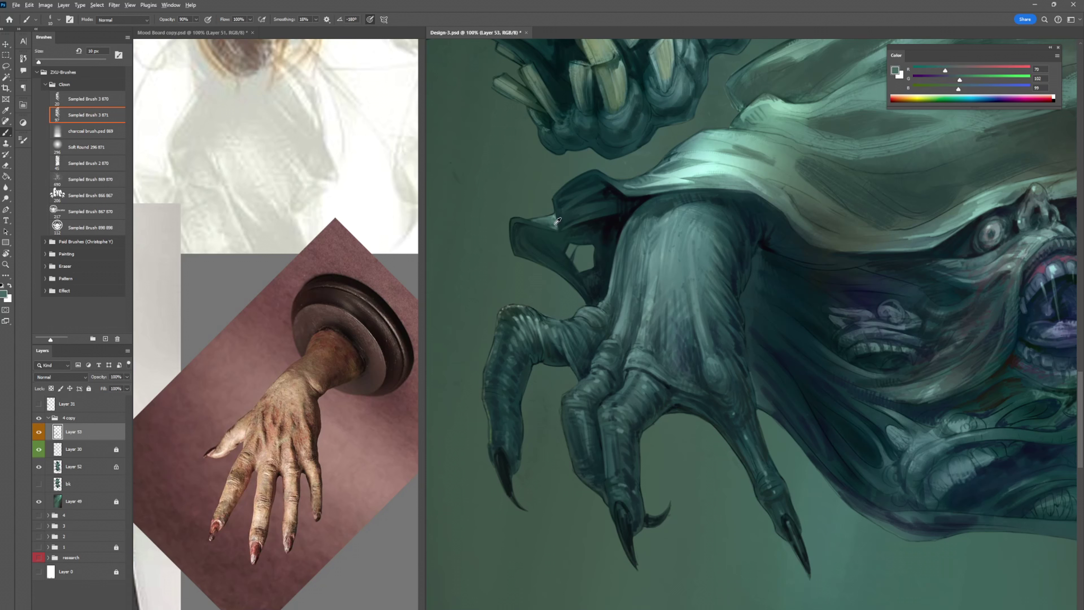
alt+click(553, 222)
alt+click(557, 219)
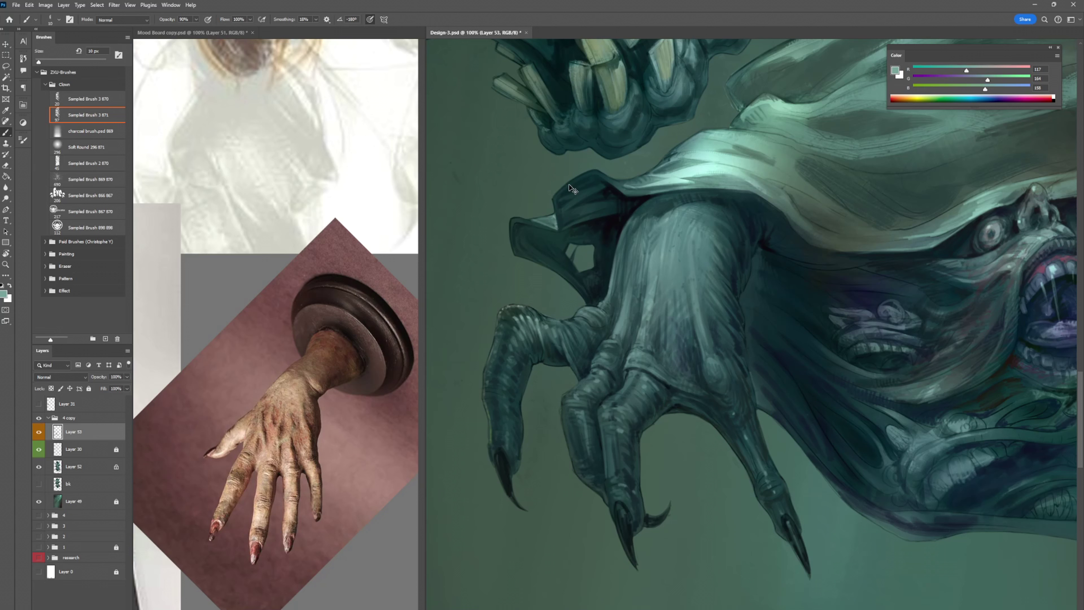
- Save the document and shade the outermost torn cloth flap with dark green 223e3a and sampled near-black
key(ctrl+s)
alt+click(525, 241)
click(896, 71)
click(830, 206)
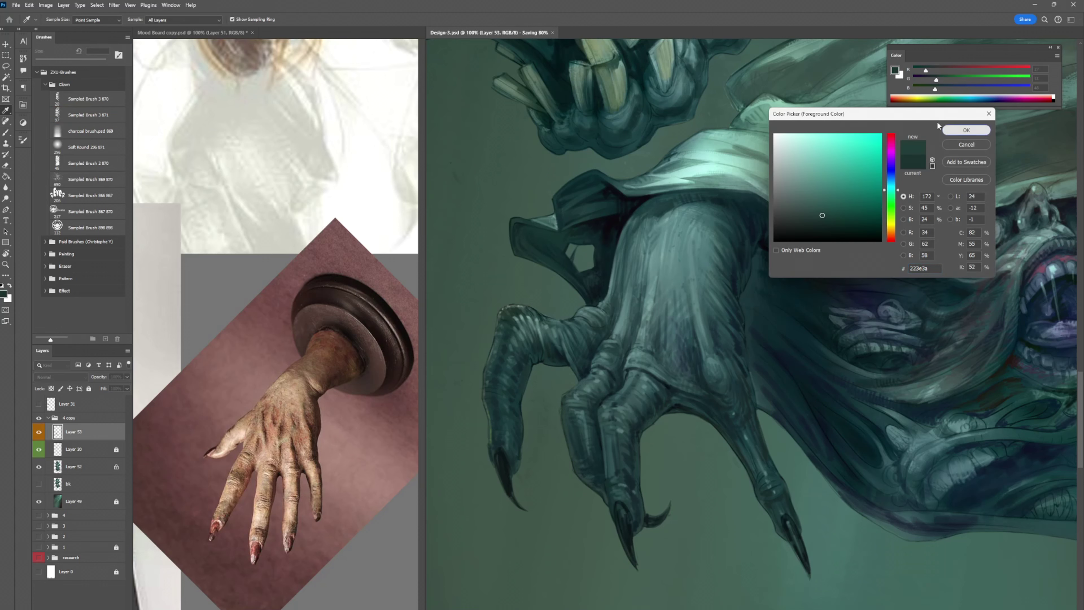
click(964, 129)
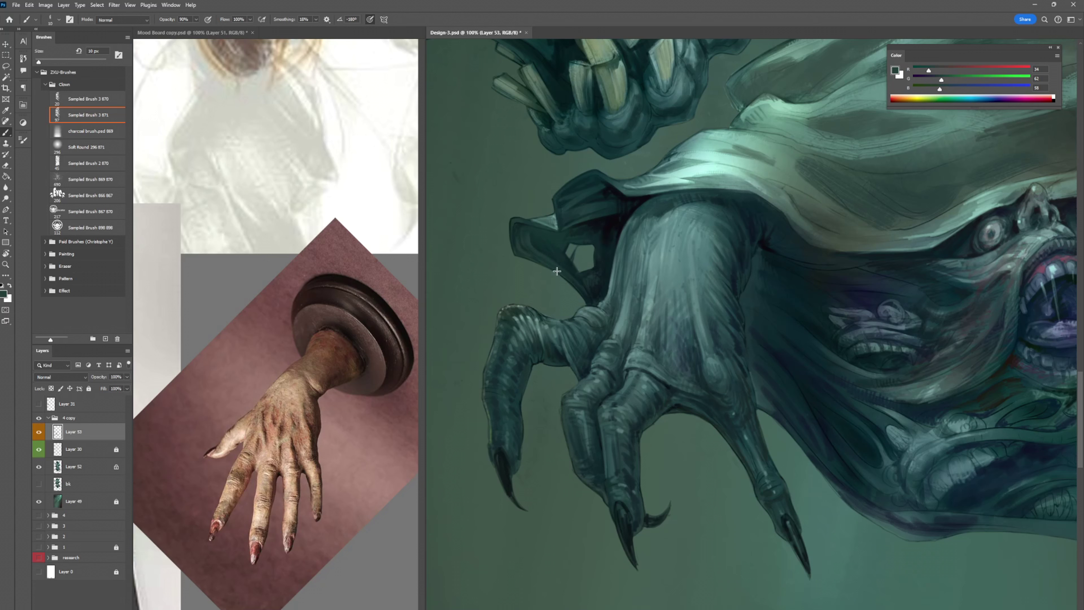
alt+click(515, 238)
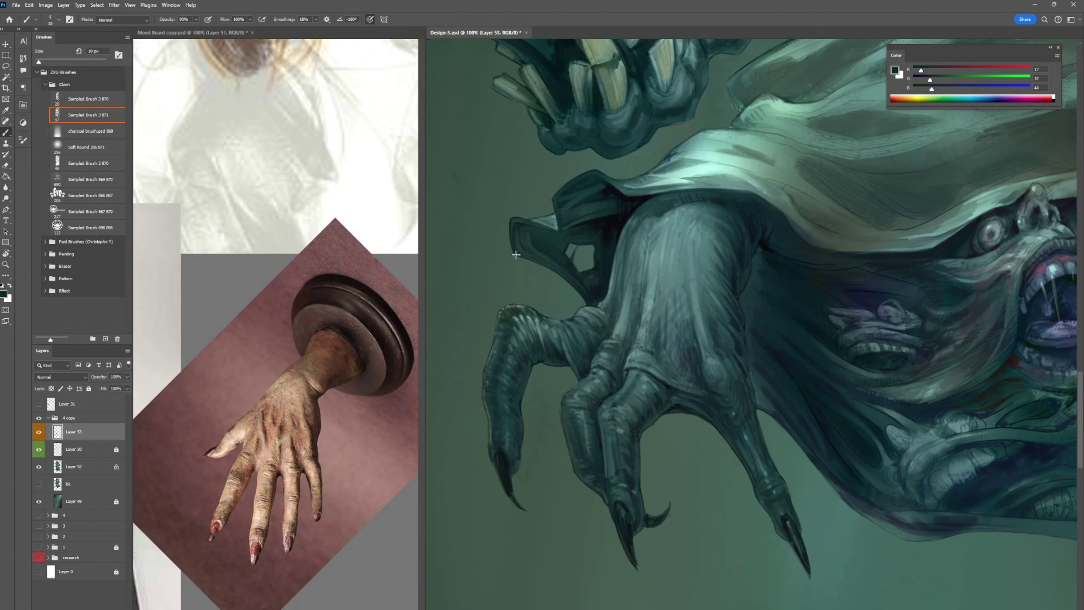
alt+click(516, 227)
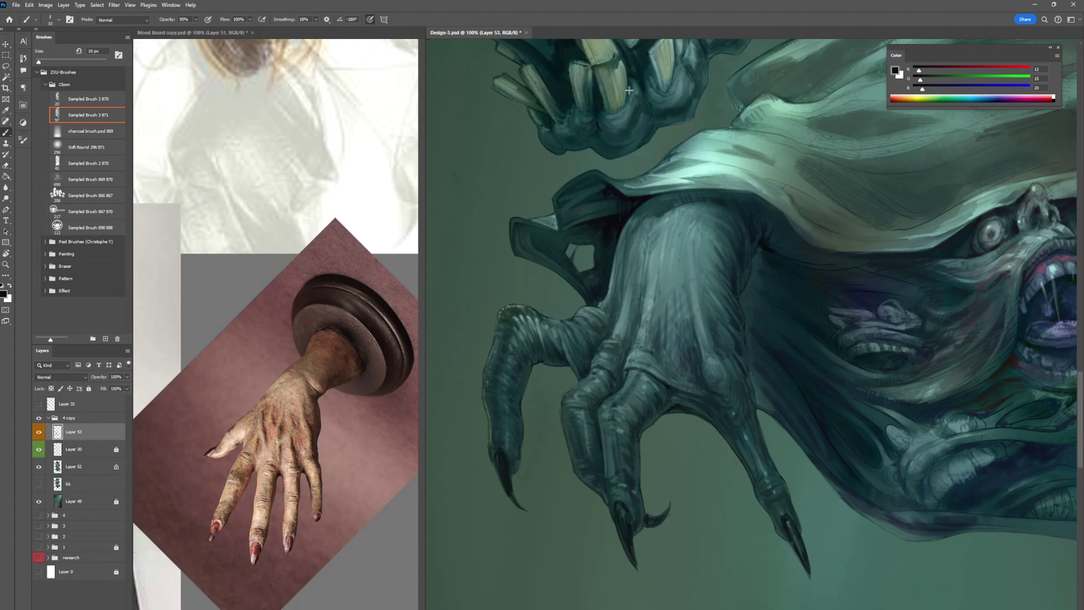
- Touch up the edge of the skull's lower tooth with a sampled dark green
alt+click(605, 65)
alt+click(604, 66)
drag(618, 88, 621, 105)
drag(622, 48, 584, 170)
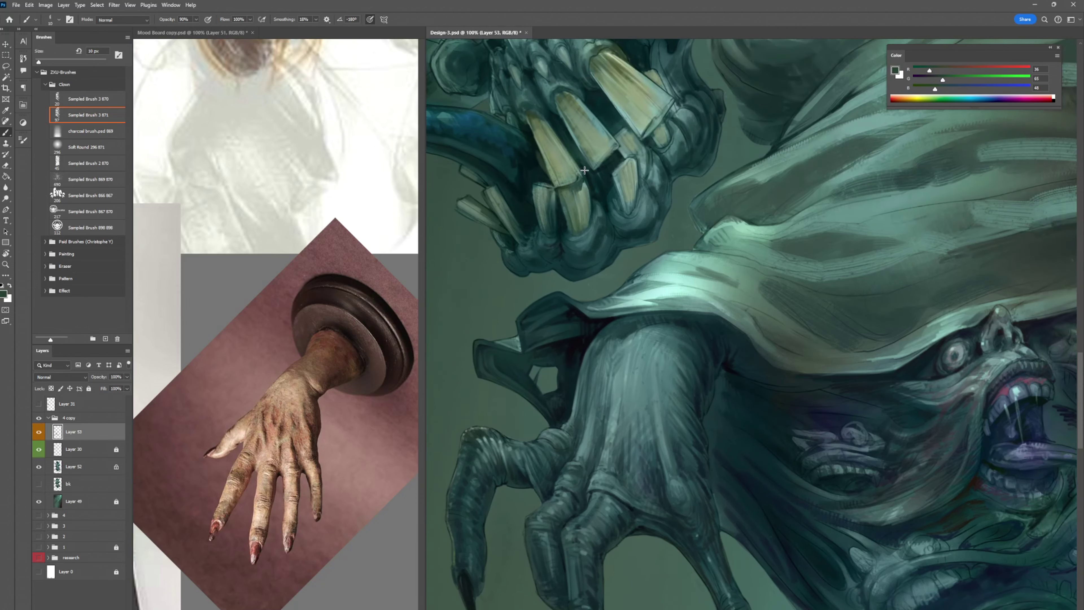
- Darken the cloth recess beside the wrist, define the cloak hem above it with sampled pale teal, and save the document
alt+click(619, 328)
alt+click(559, 357)
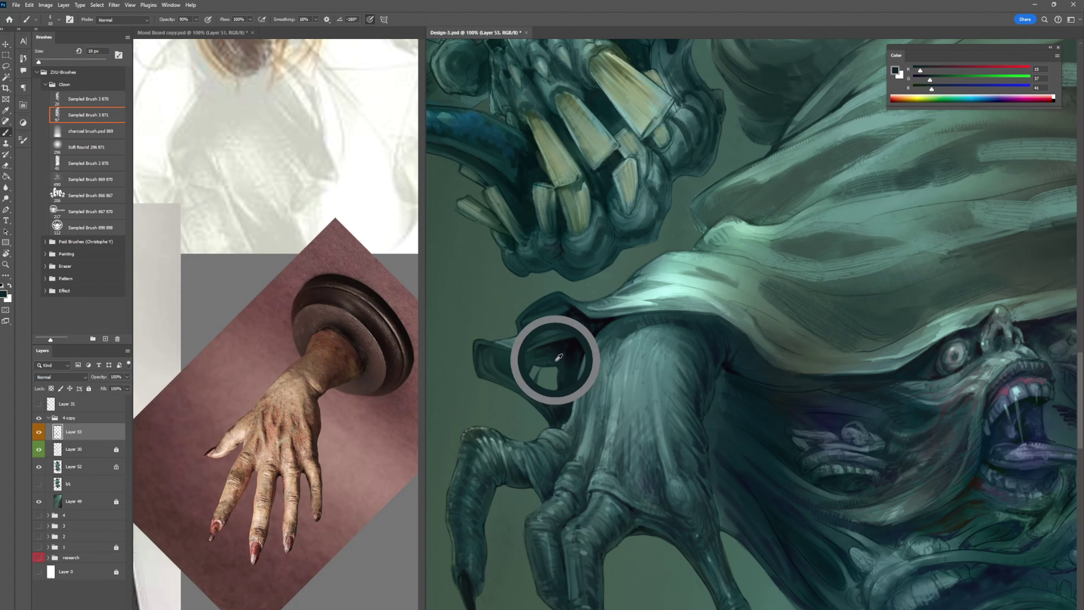
alt+click(572, 335)
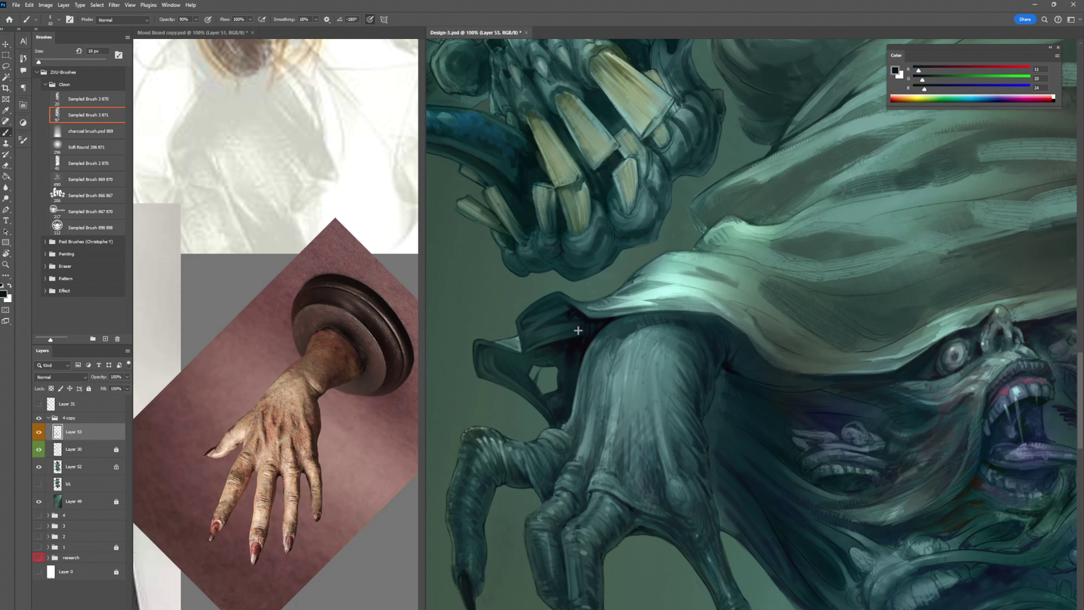
alt+click(615, 313)
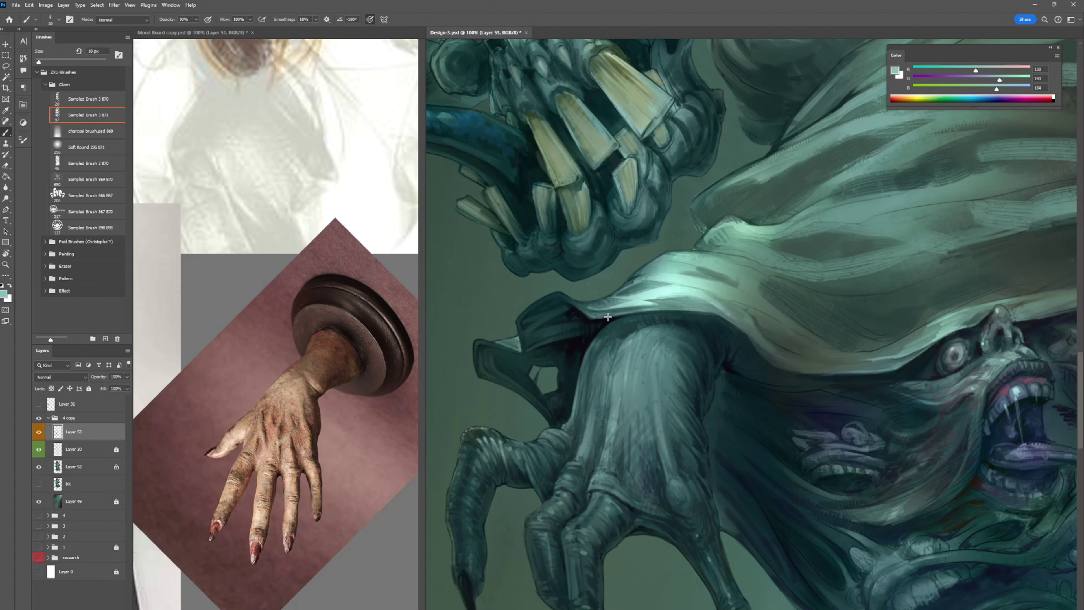
alt+click(594, 345)
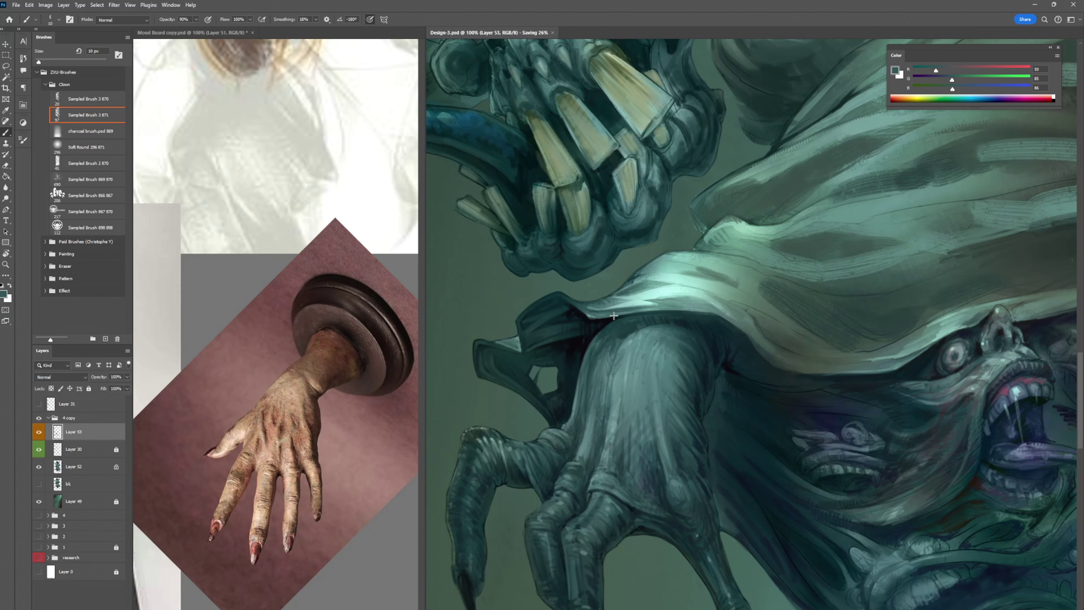
- Deepen the shadows at the finger bases and along the hand's inner side against the cloak with sampled near-black blues
alt+click(583, 496)
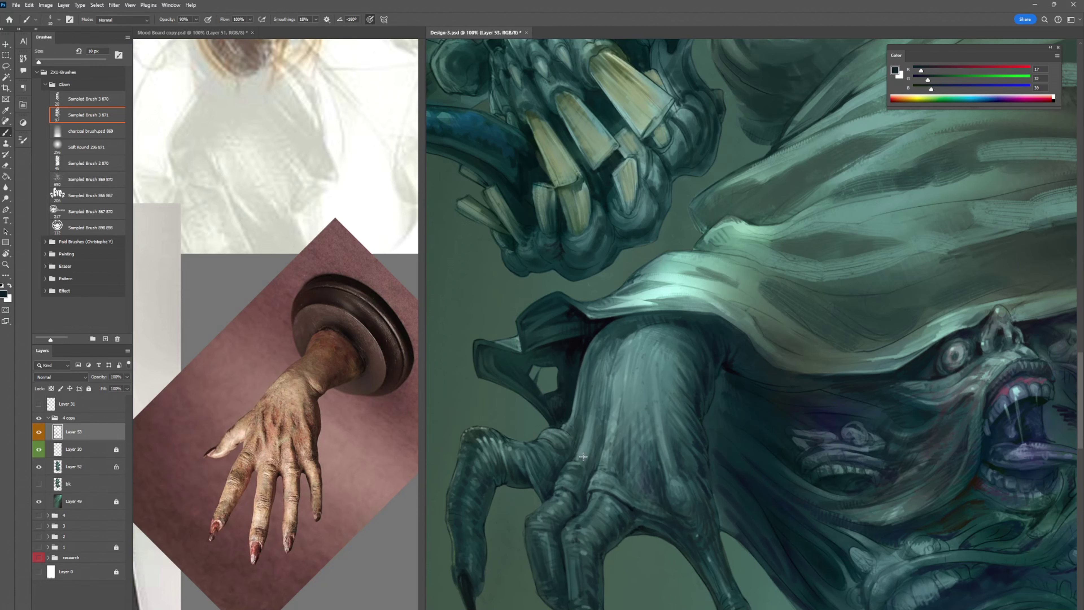
alt+click(746, 425)
drag(762, 315, 752, 259)
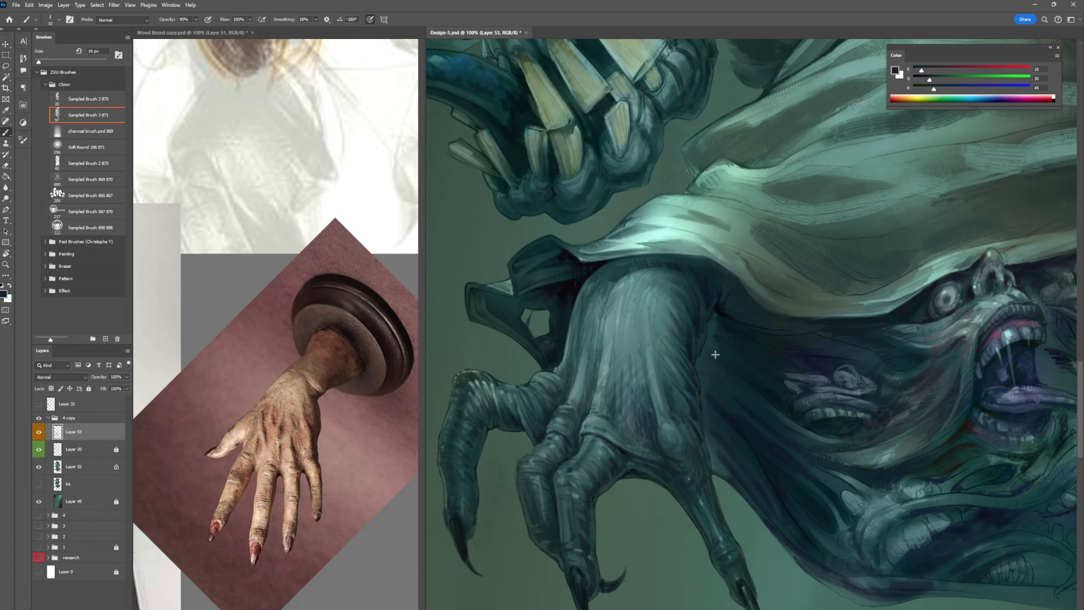
alt+click(730, 427)
- Refine the upper edge of the cloak fold above the wrist with sampled light and dark teals
alt+click(654, 196)
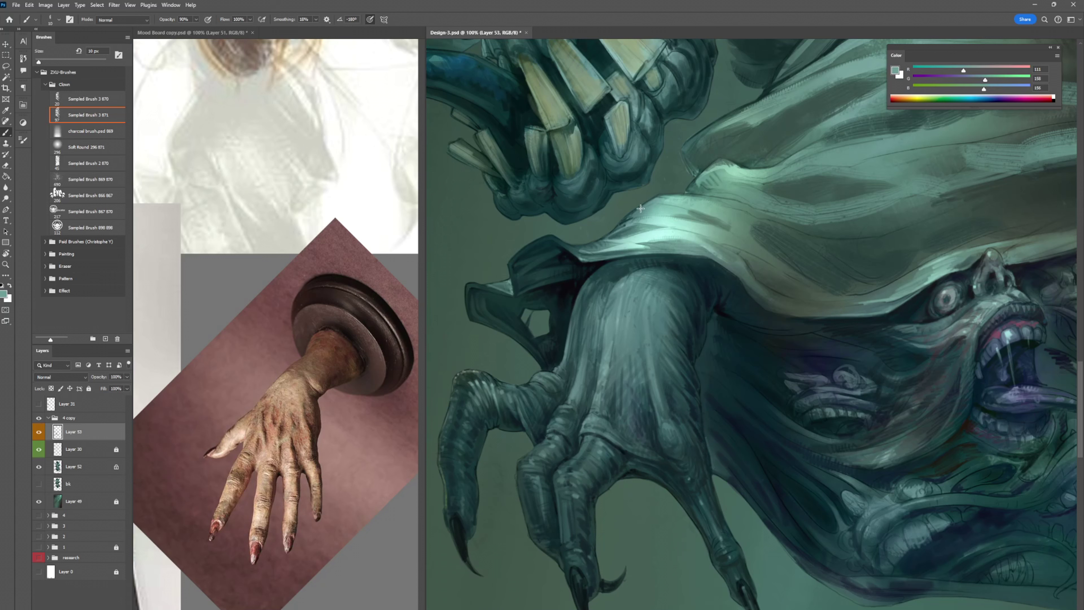
alt+click(619, 224)
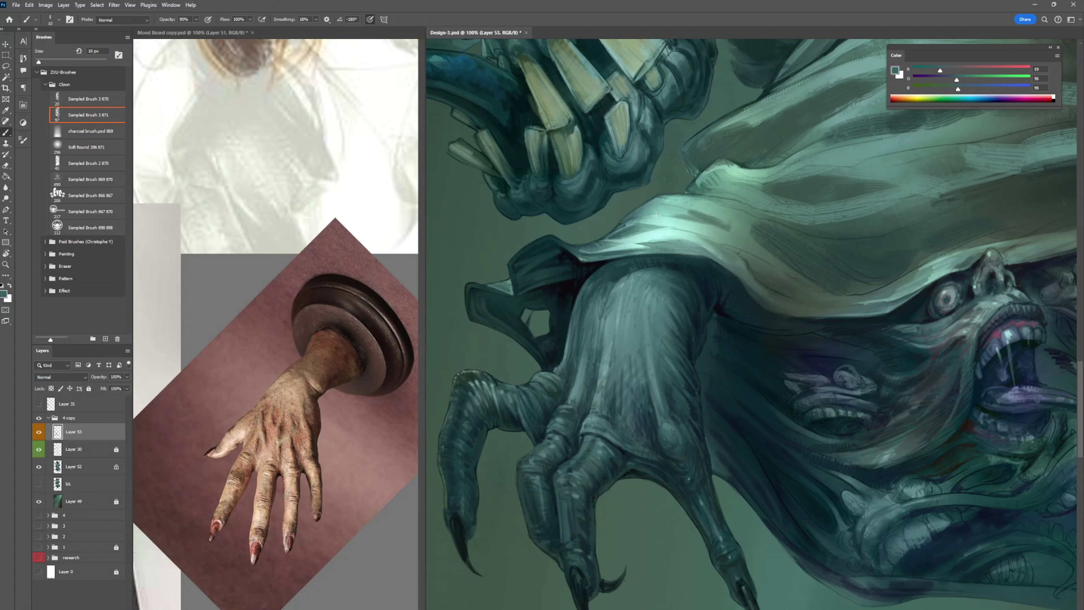
alt+click(603, 239)
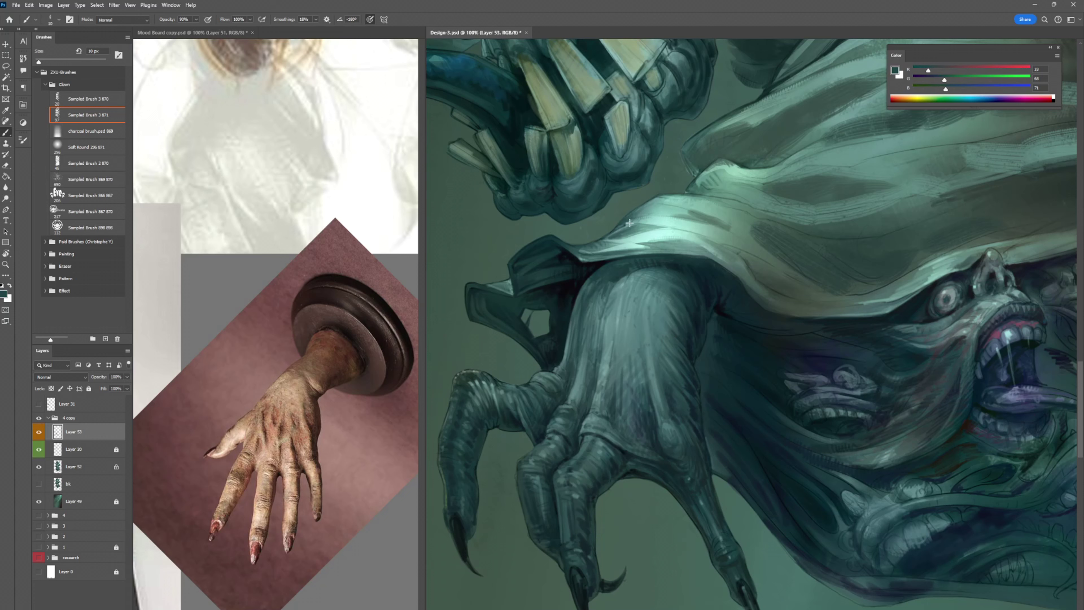
- Refine the gum folds around the skull's rearmost small lower tooth with sampled light and dark teals, and save the document
alt+click(603, 191)
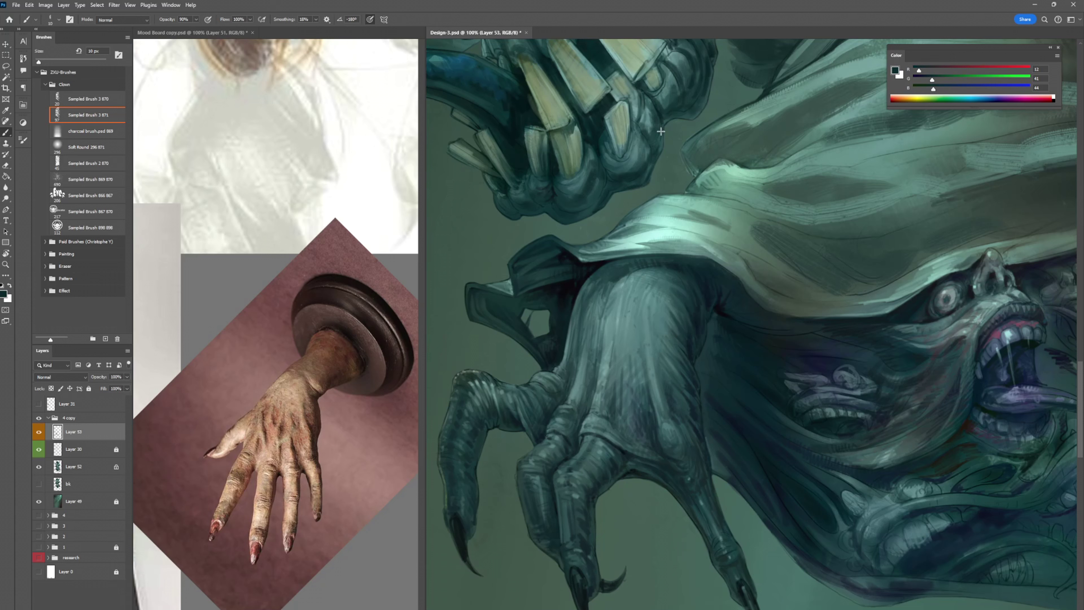
alt+click(654, 113)
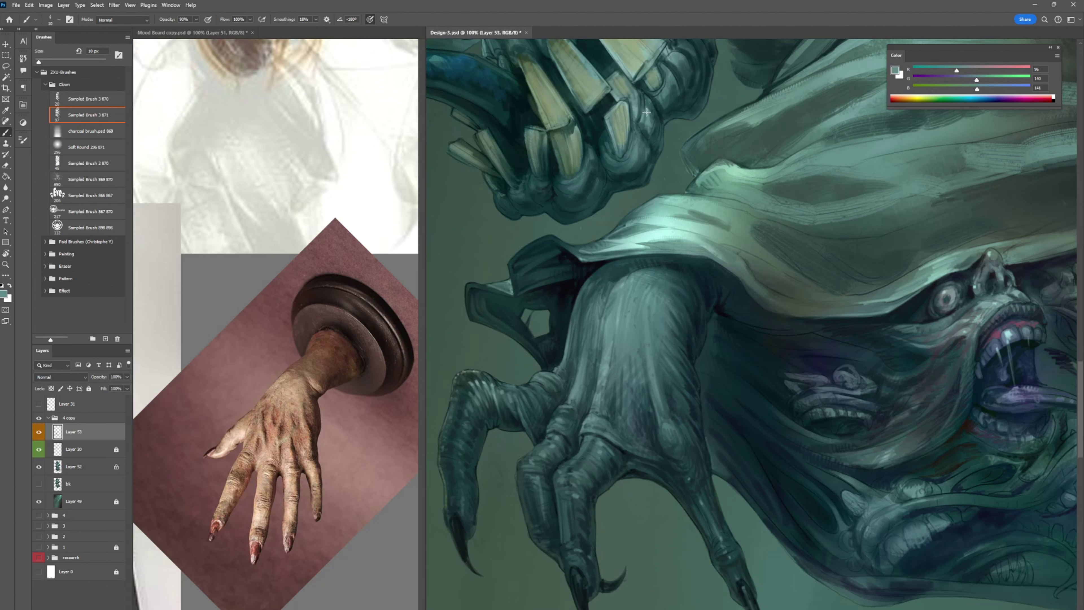
alt+click(655, 120)
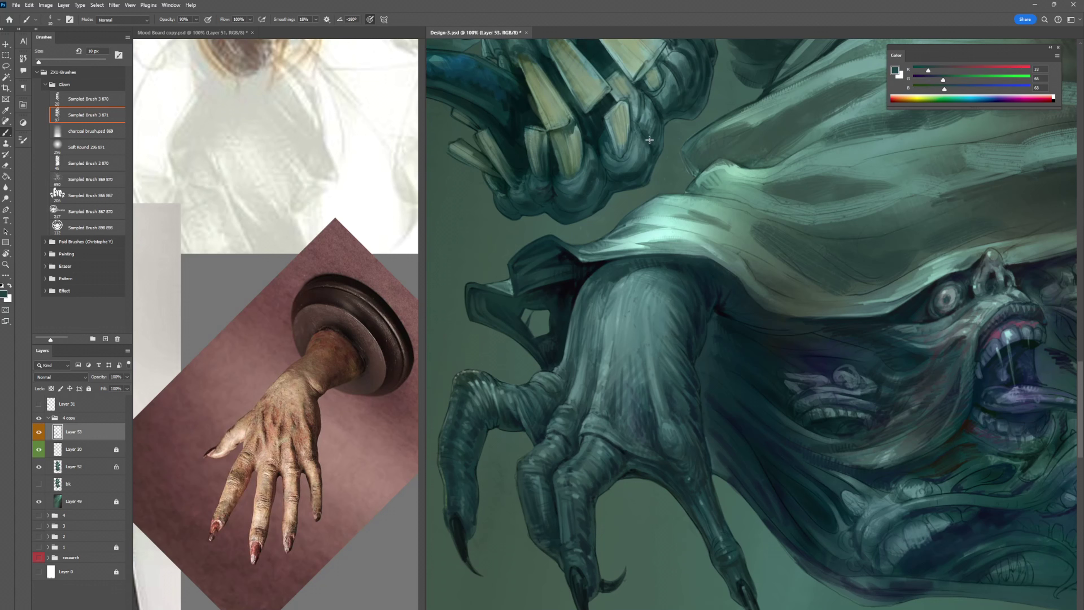
alt+click(651, 96)
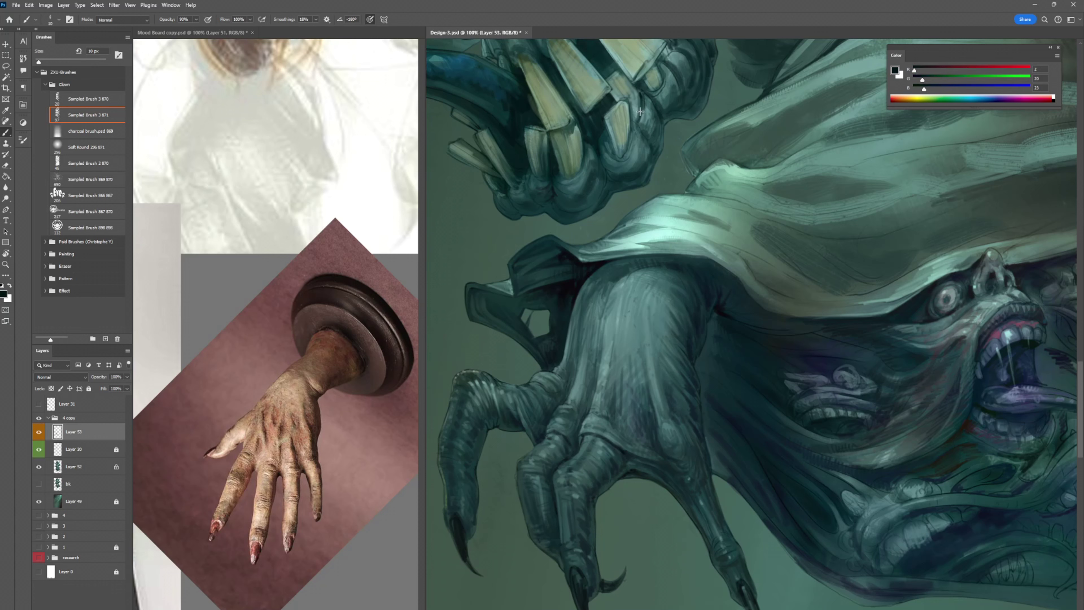
drag(639, 126, 642, 132)
alt+click(649, 110)
alt+click(642, 95)
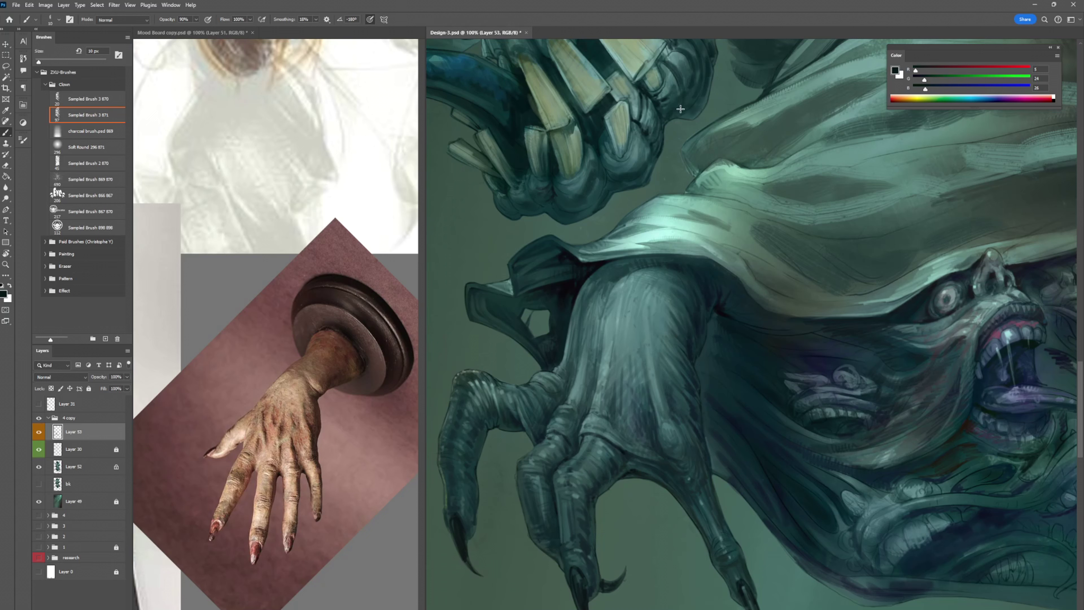
drag(679, 106, 649, 192)
key(ctrl+s)
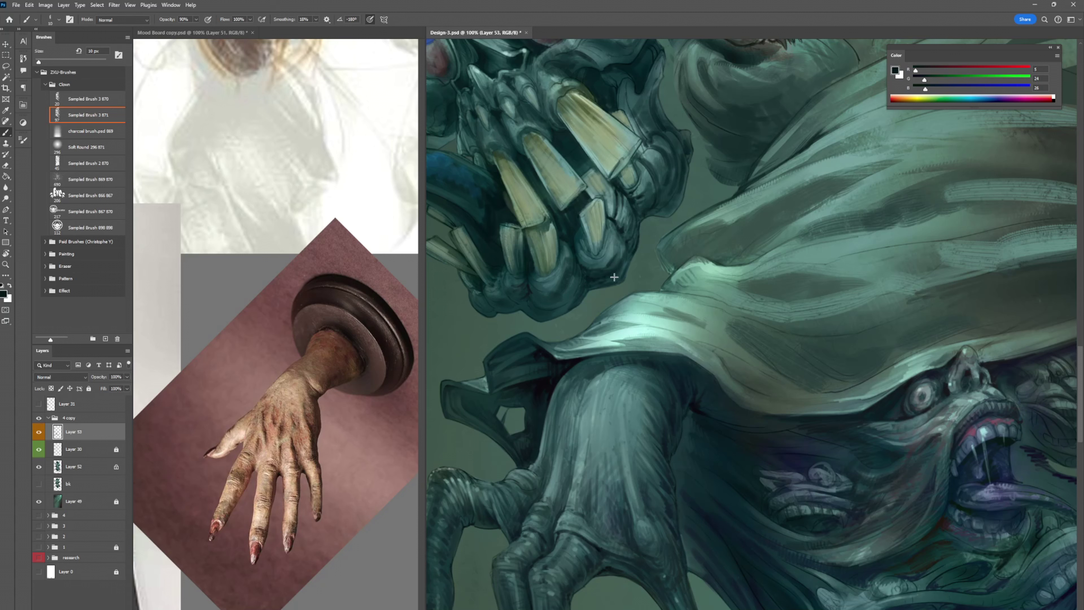
- Clean up the gum and tooth edges along the skull's jaw, darken the roots of the long upper teeth, and save the document
alt+click(621, 236)
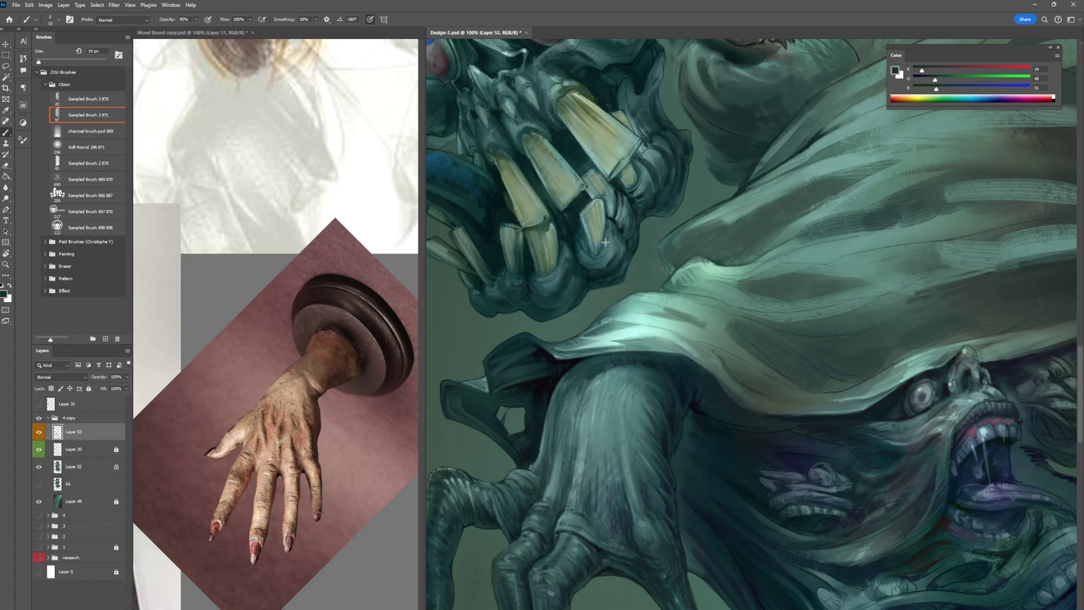
alt+click(609, 227)
drag(581, 227, 585, 237)
alt+click(616, 169)
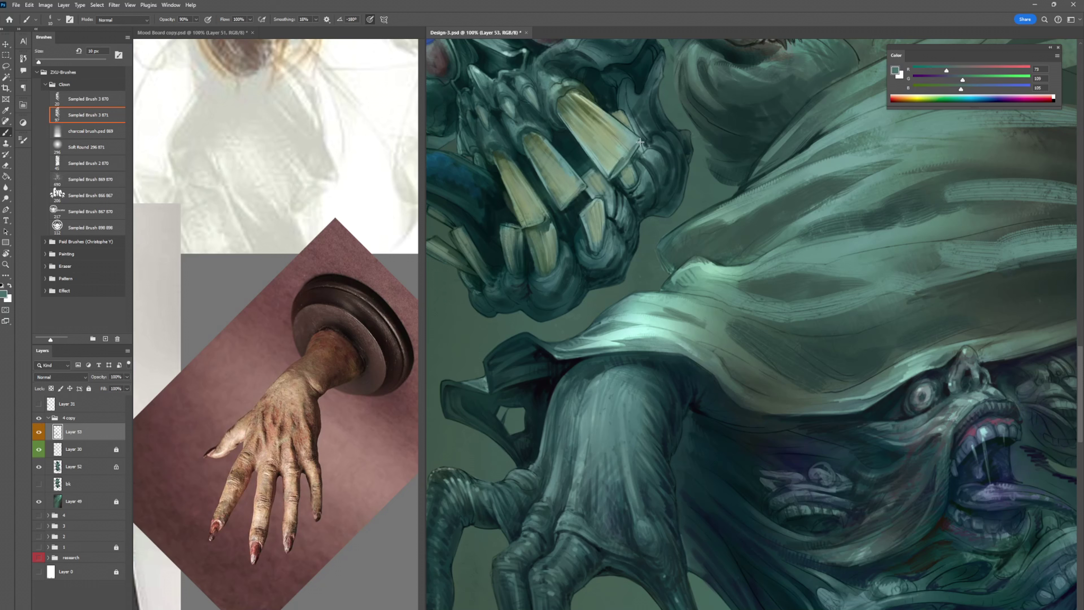
alt+click(589, 138)
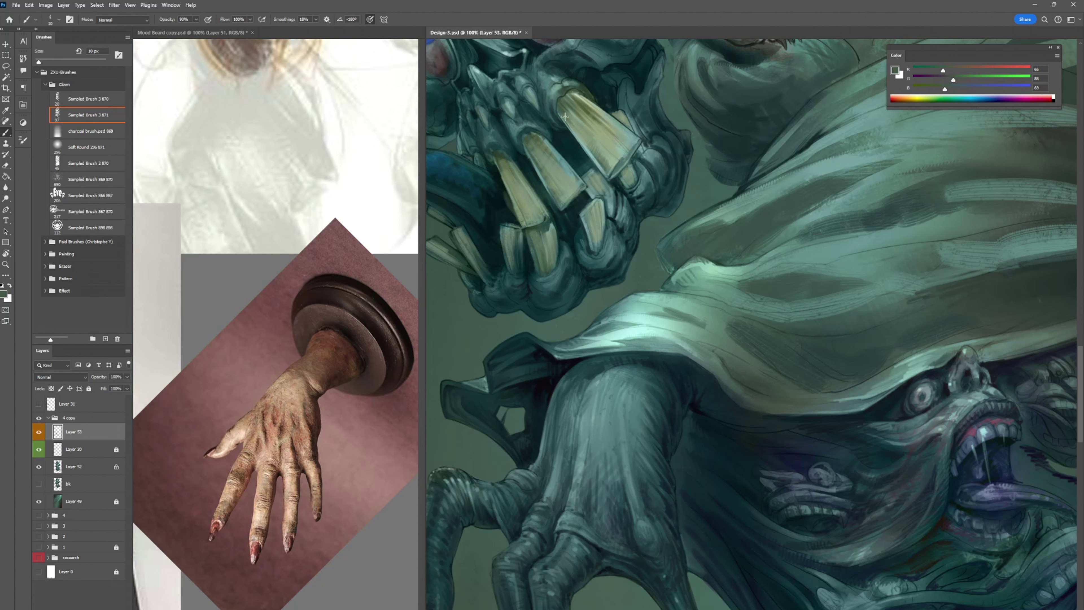
alt+click(568, 133)
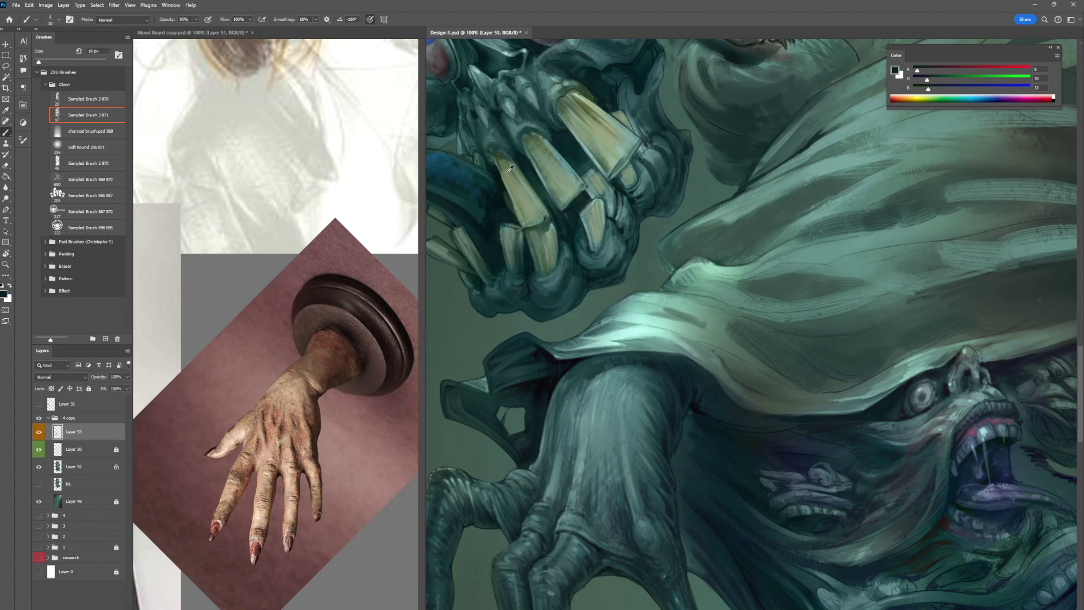
alt+click(496, 171)
key(ctrl+s)
- Define the cloak's outer edge beside the jaw with sampled dark teal, save, and compare the painting with and without Layer 53
alt+click(750, 184)
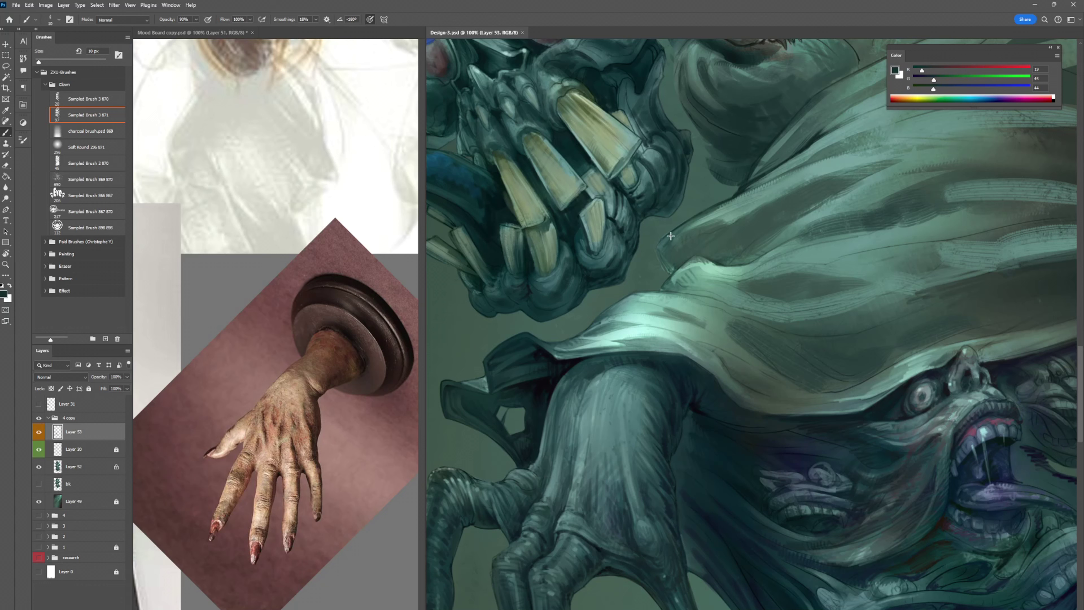
mouse_move(657, 250)
mouse_down()
mouse_move(672, 273)
mouse_move(661, 260)
mouse_up()
key(ctrl+s)
drag(676, 257, 695, 231)
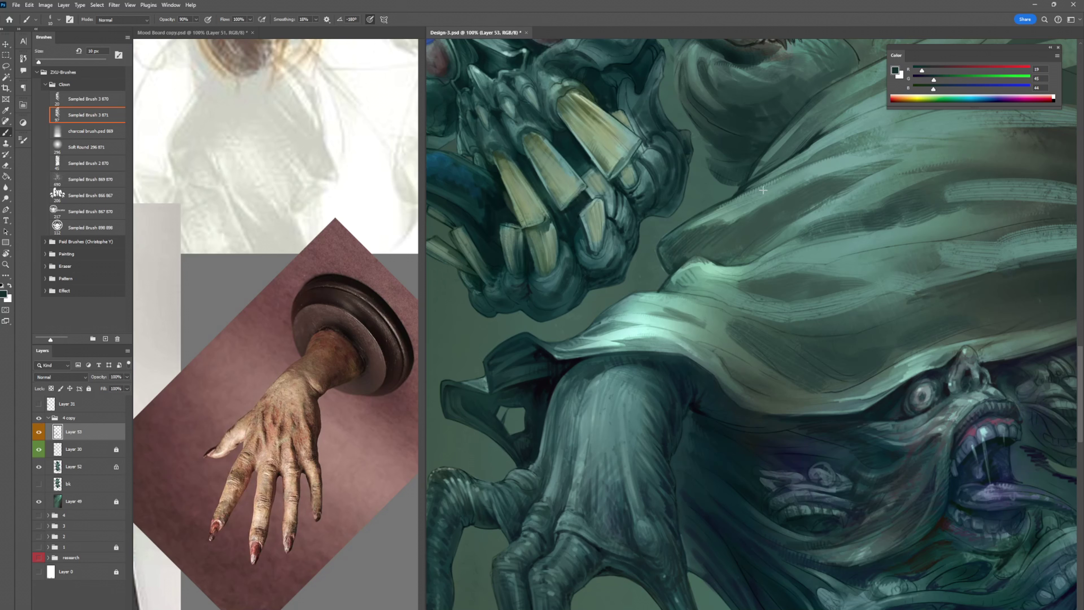
drag(720, 346, 762, 212)
click(39, 432)
click(39, 433)
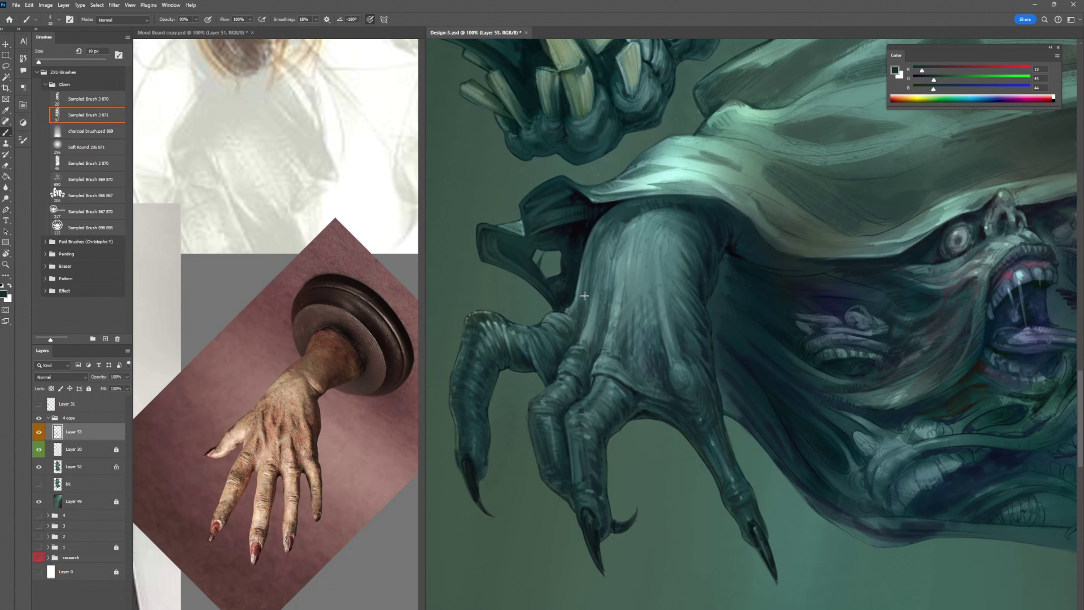
- Refine the skin at the outer curled finger's base and around the index knuckle with sampled light and dark teals
alt+click(532, 333)
alt+click(547, 329)
alt+click(564, 300)
alt+click(661, 314)
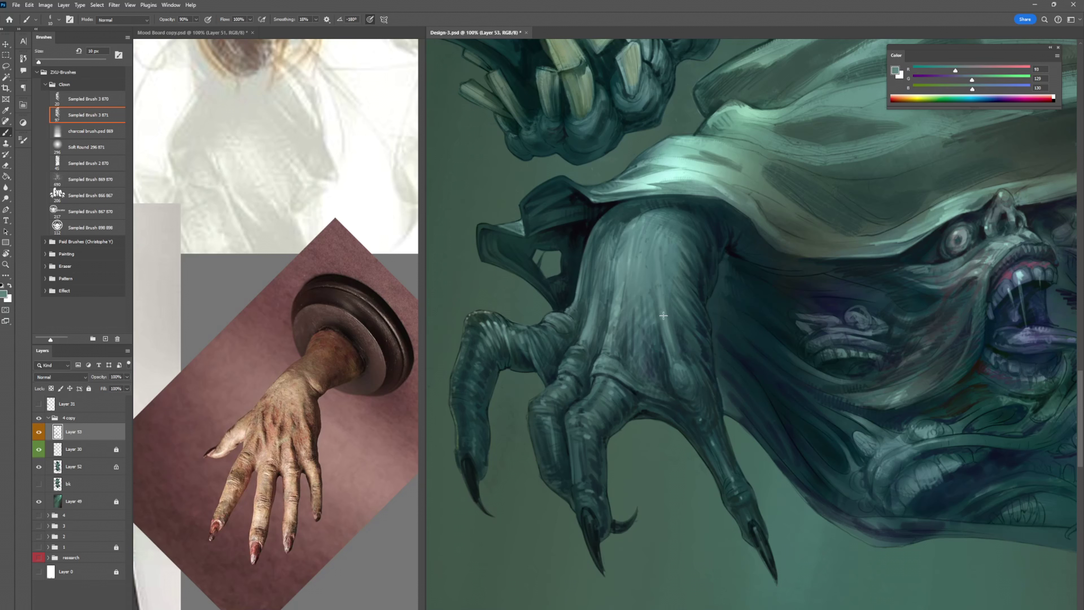
alt+click(686, 350)
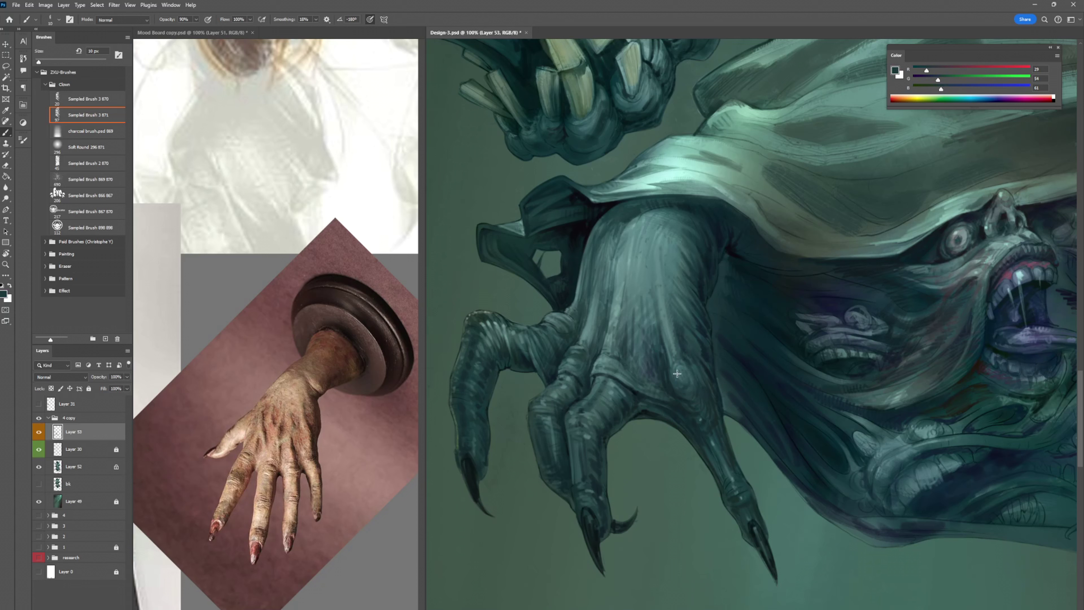
alt+click(673, 384)
alt+click(629, 376)
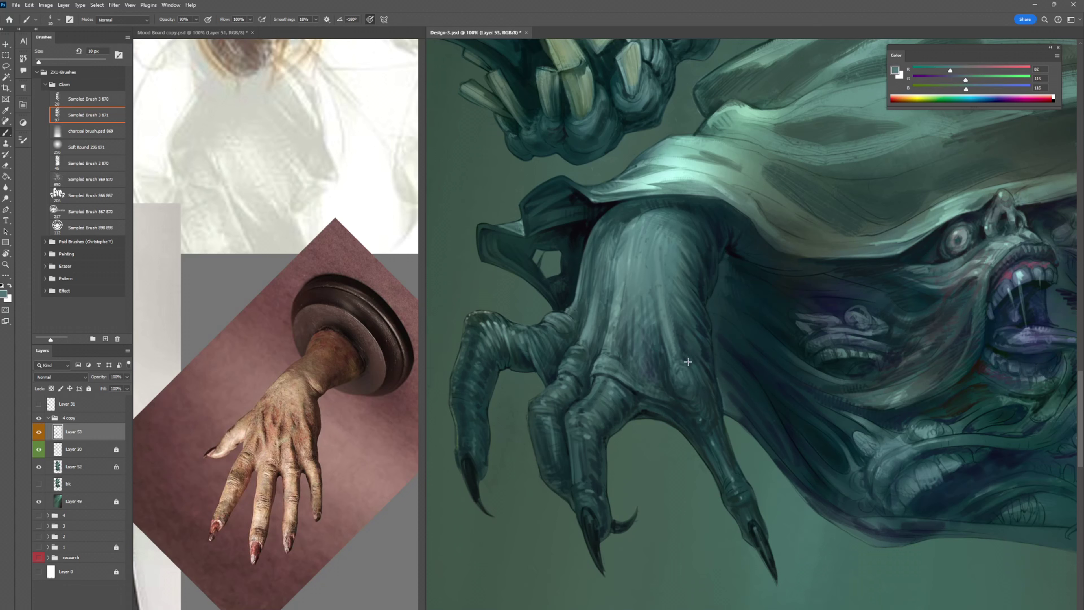
- Blend the top of the wrist with sampled teals and deepen the shadow where it meets the cloak with near-black
alt+click(659, 233)
alt+click(665, 221)
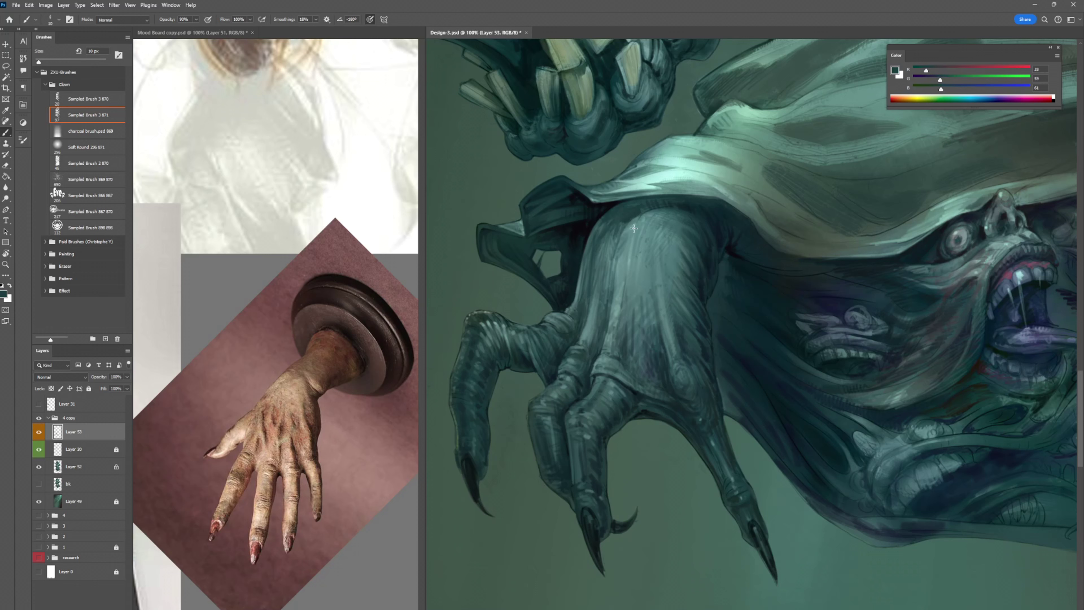
alt+click(726, 214)
alt+click(736, 246)
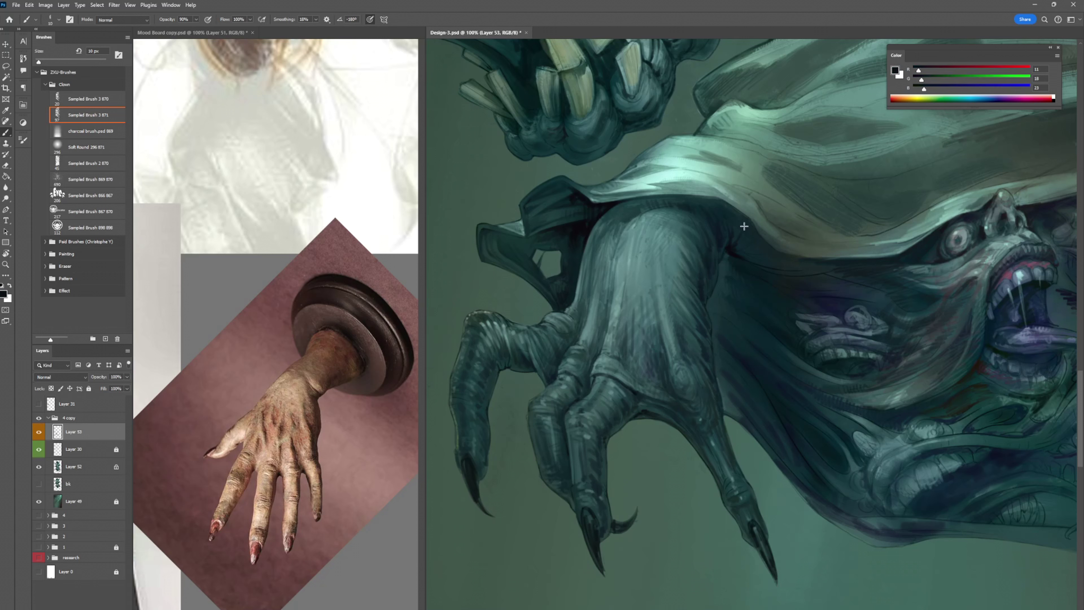
drag(769, 253, 741, 252)
- Shade the knuckles and finger bases with sampled teals, and darken the gap beneath the palm with near-black
drag(886, 160, 784, 165)
alt+click(629, 341)
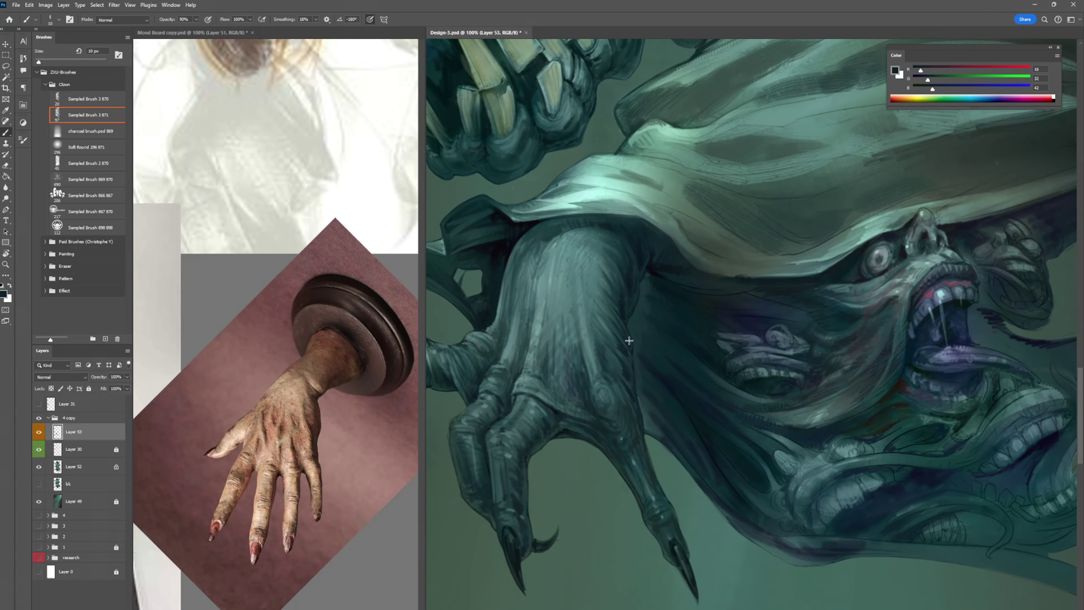
alt+click(601, 422)
alt+click(539, 401)
alt+click(522, 428)
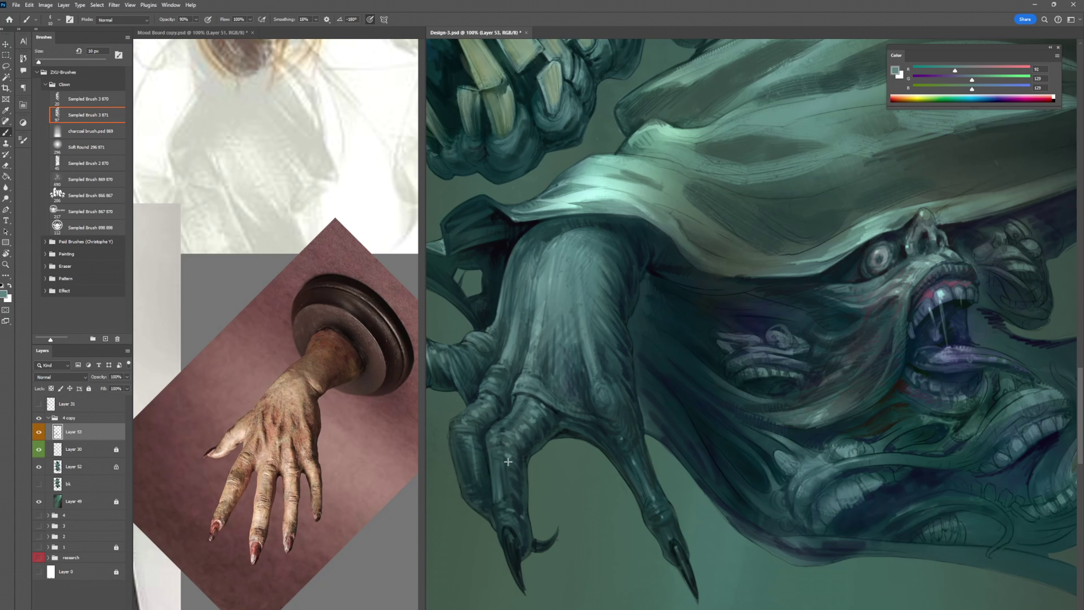
alt+click(564, 431)
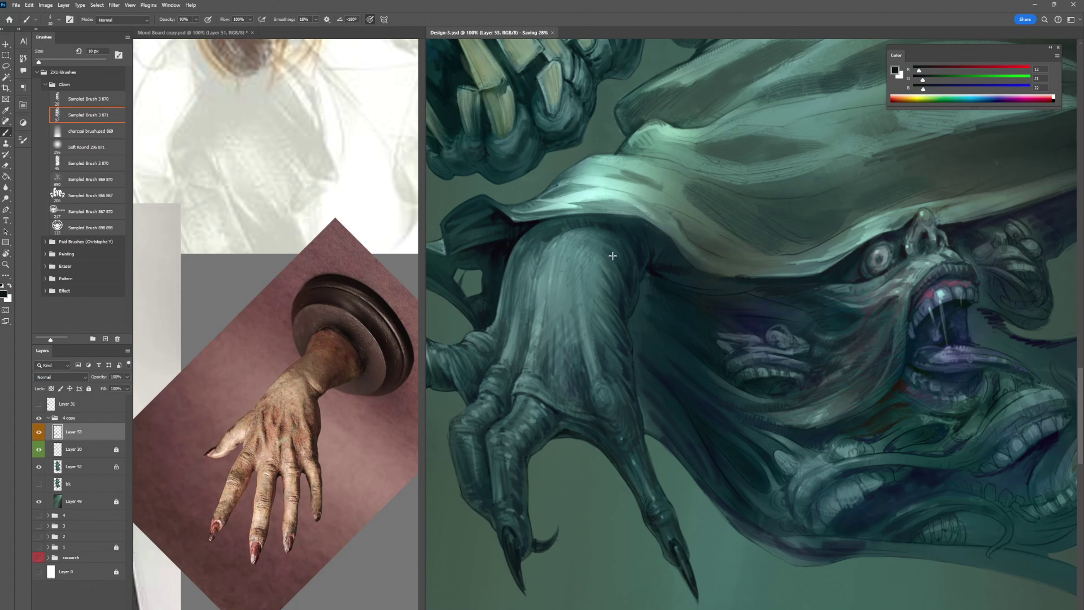
- Add tonal skin folds to the back of the hand, darken its inner edge against the cloak, and save the document
alt+click(593, 261)
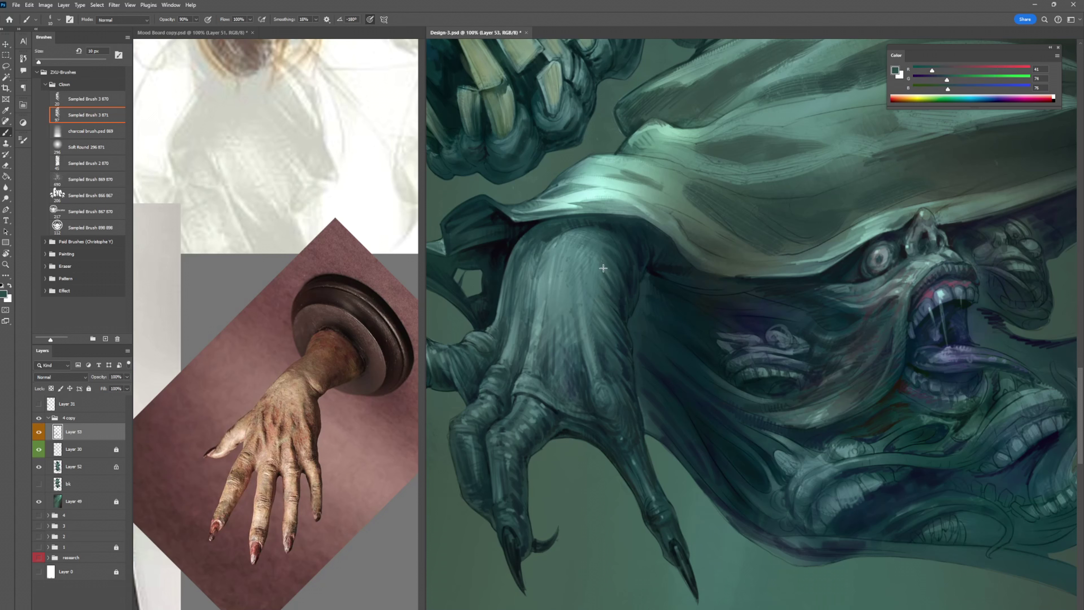
alt+click(606, 340)
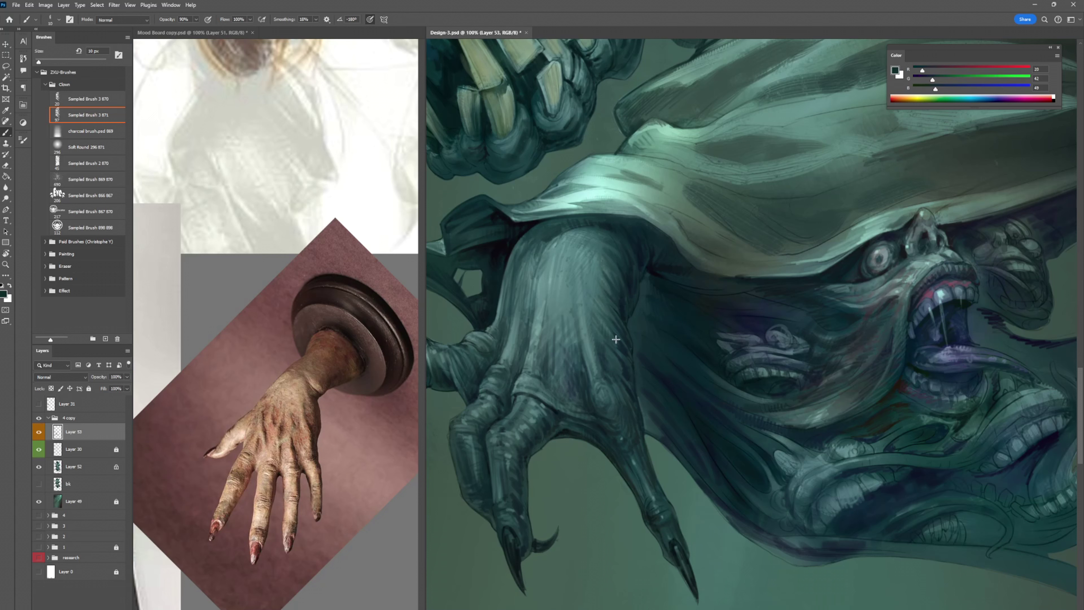
alt+click(599, 346)
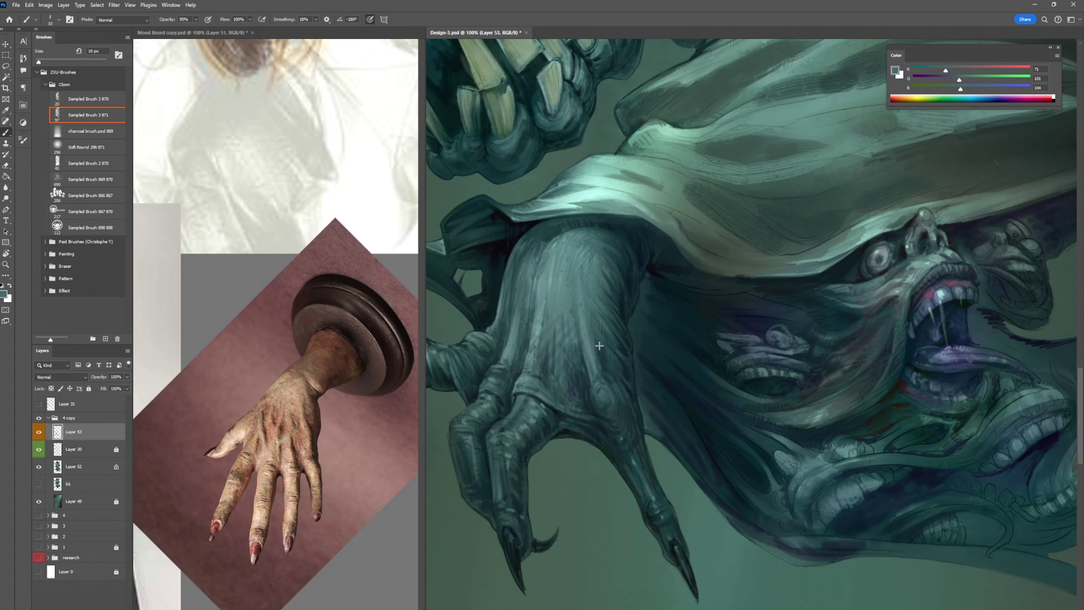
alt+click(587, 311)
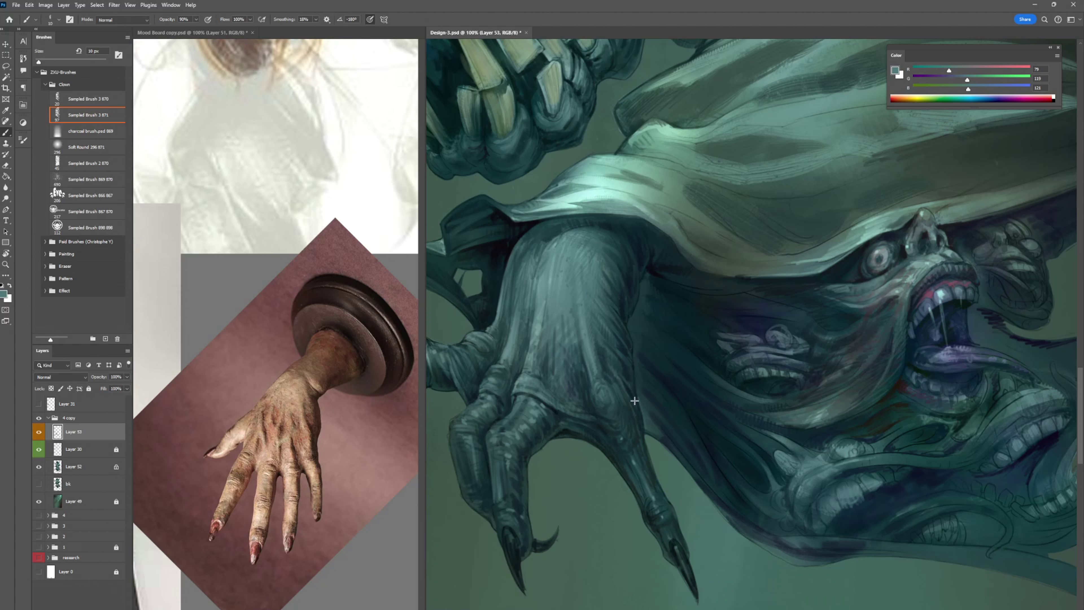
alt+click(638, 278)
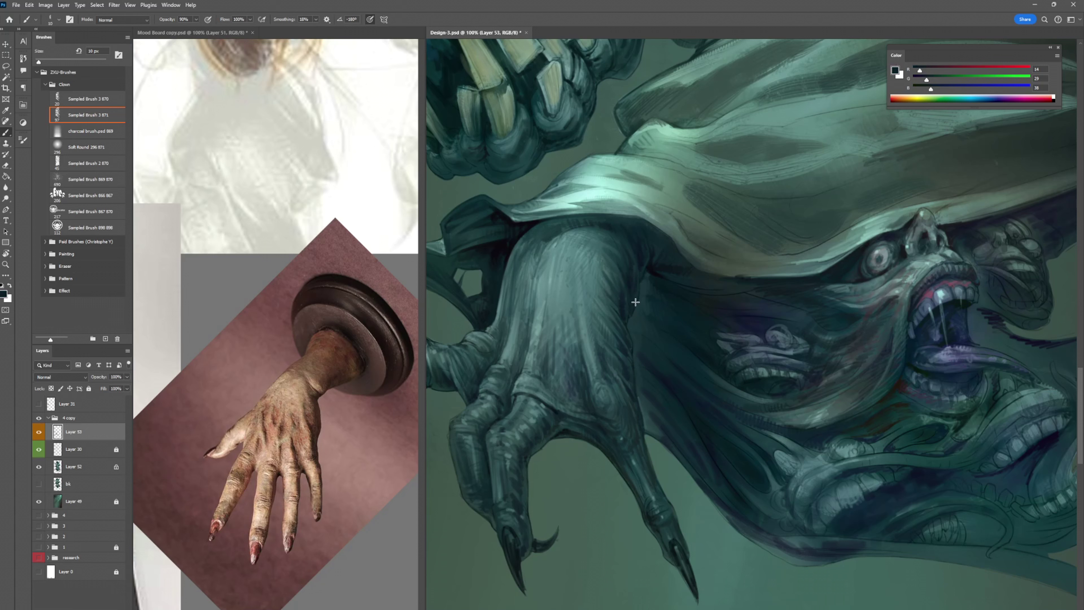
alt+click(635, 301)
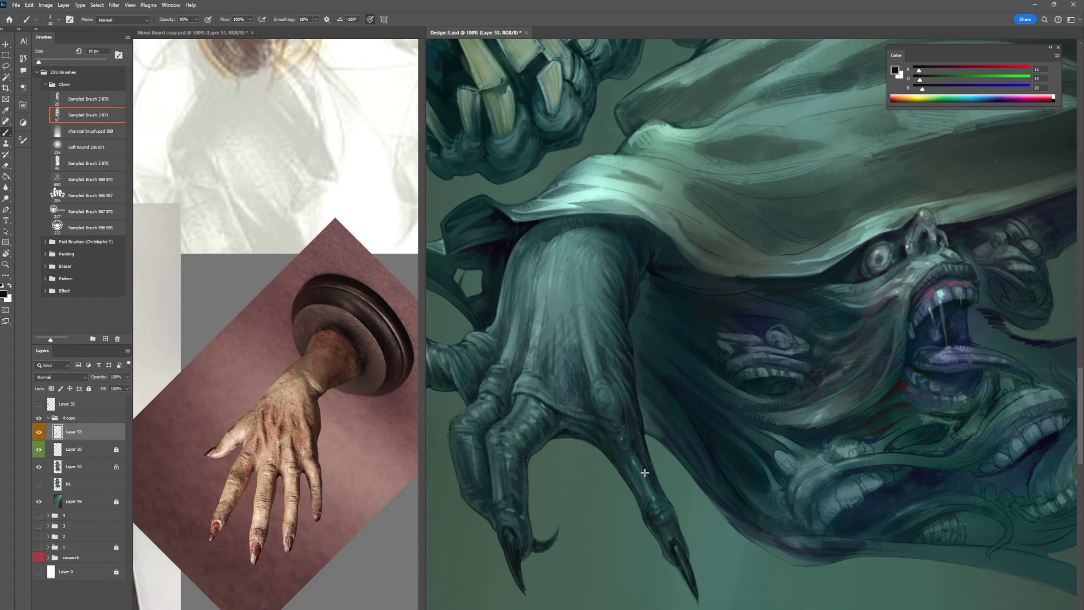
key(ctrl+s)
- Sharpen the shading along the index finger down to its claw with sampled dark and mid teals, and save the document
alt+click(663, 489)
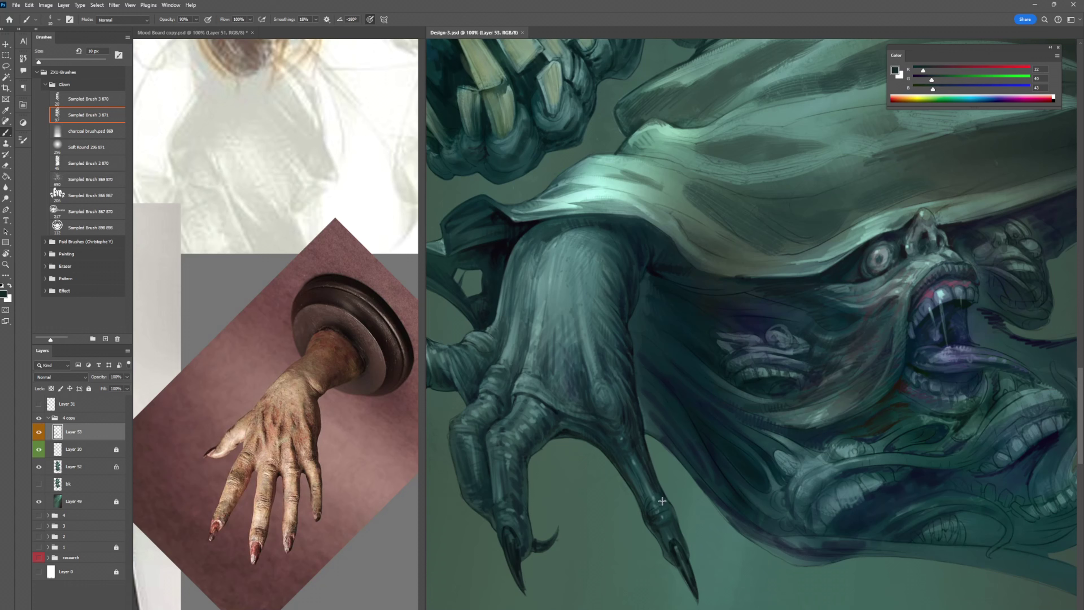
alt+click(663, 495)
alt+click(603, 439)
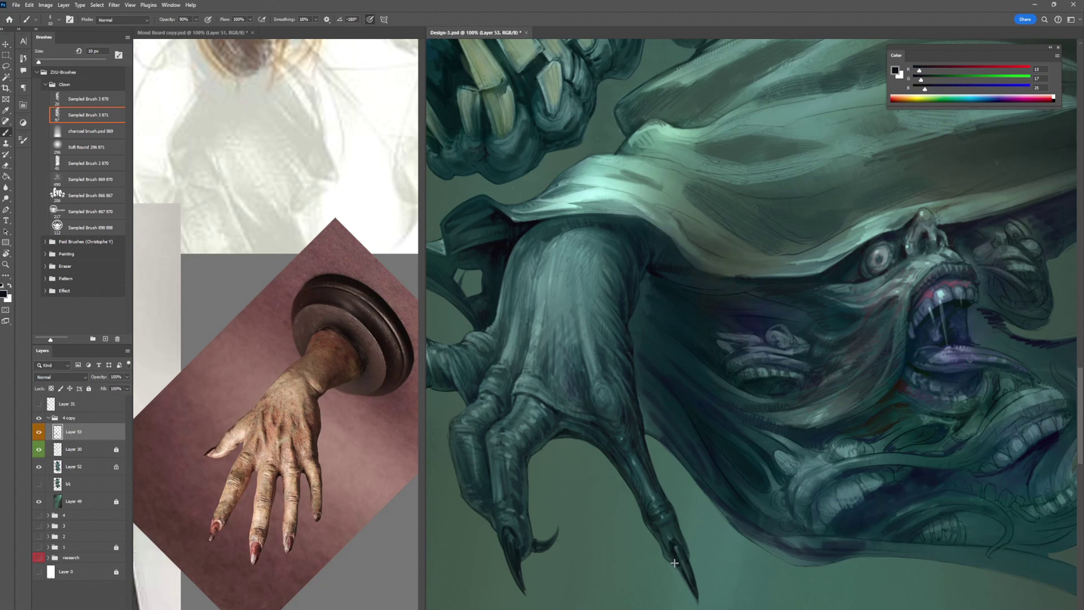
key(ctrl+s)
alt+click(666, 518)
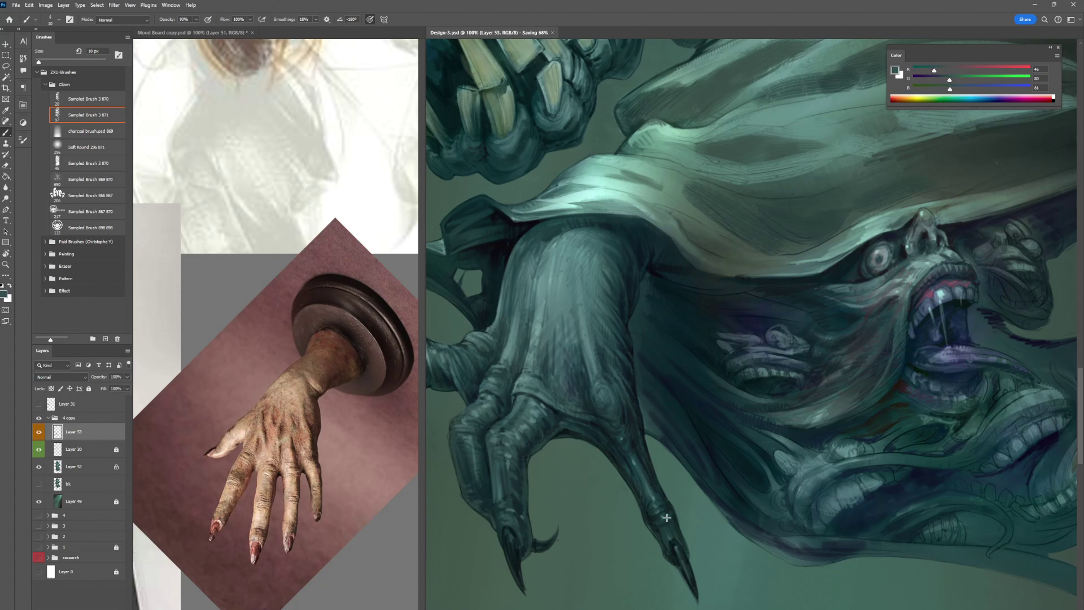
- Deepen the shadow between the two middle fingers with sampled near-black blues
alt+click(534, 449)
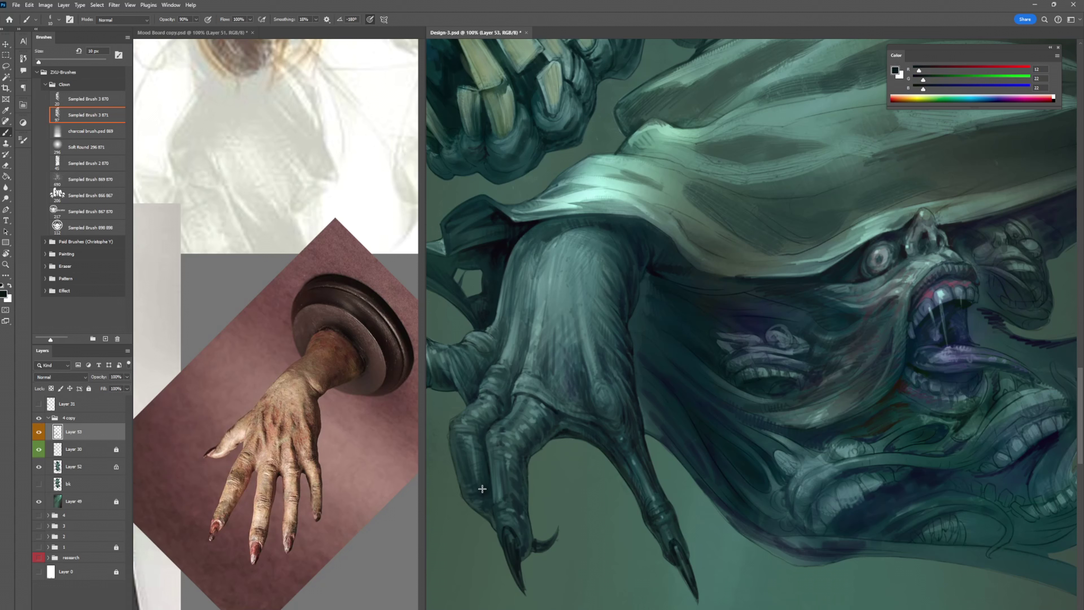
alt+click(629, 379)
drag(482, 481, 490, 483)
- Paint dark skin wrinkles down the outer curled finger with sampled dark teal, and save the document
key(r)
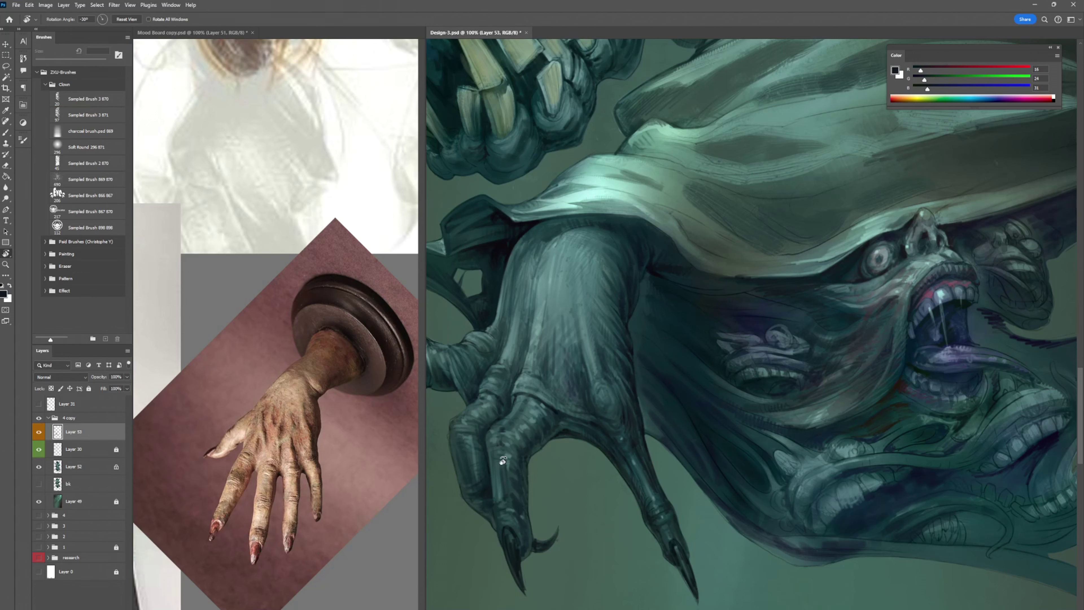
drag(503, 461, 491, 492)
drag(496, 431, 576, 437)
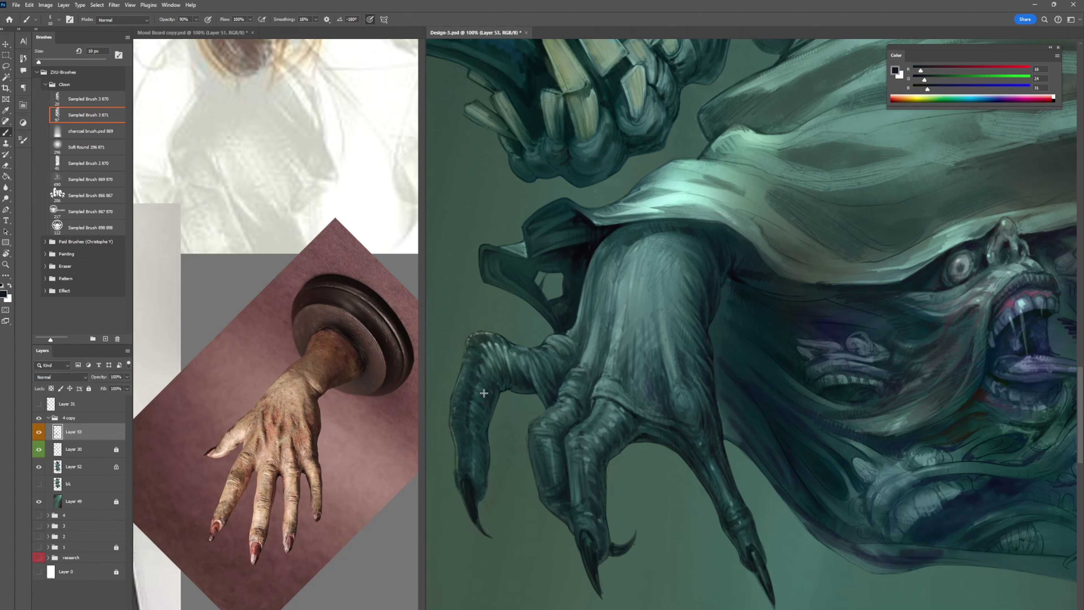
alt+click(470, 386)
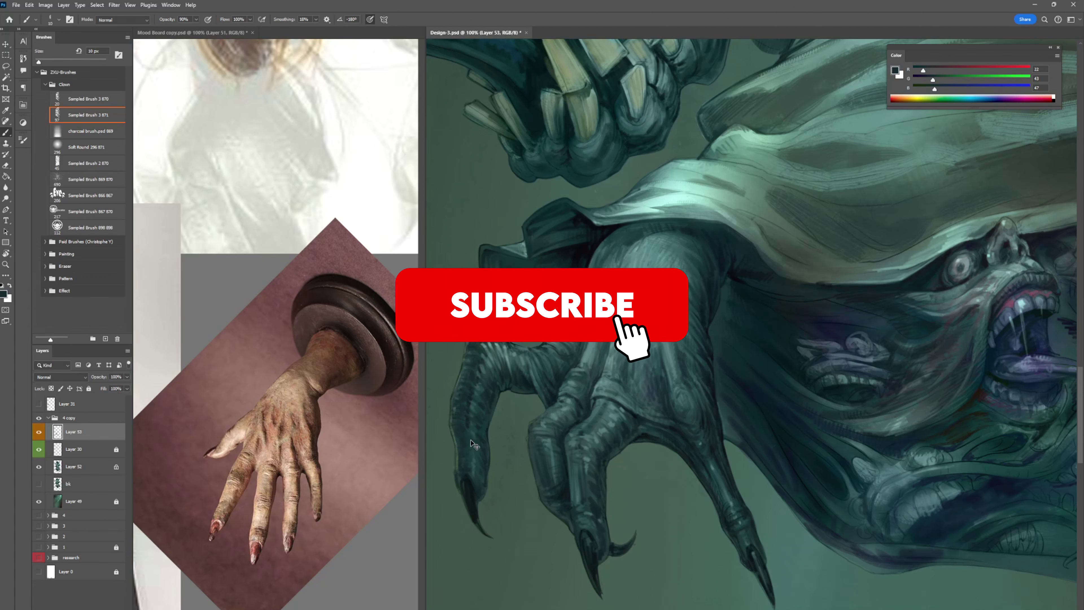
key(ctrl+s)
- Sample a pale teal from the cloak, compare the painting with and without Layer 53, and save the document
alt+click(702, 190)
key(z)
mouse_move(717, 204)
mouse_down()
mouse_move(679, 212)
mouse_move(701, 213)
mouse_up()
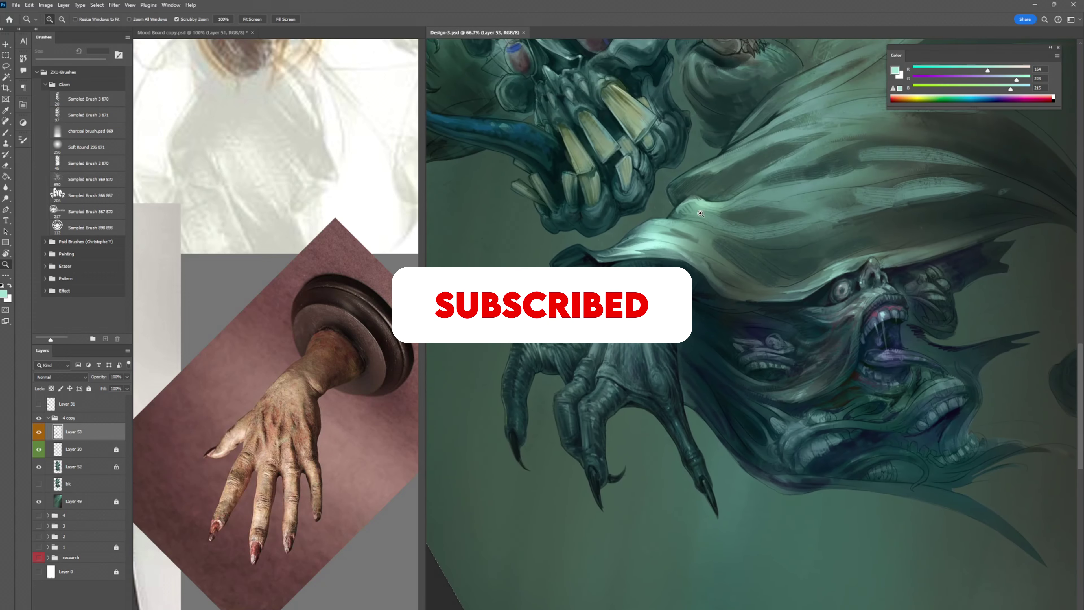
click(39, 433)
click(39, 433)
click(39, 434)
key(ctrl+s)
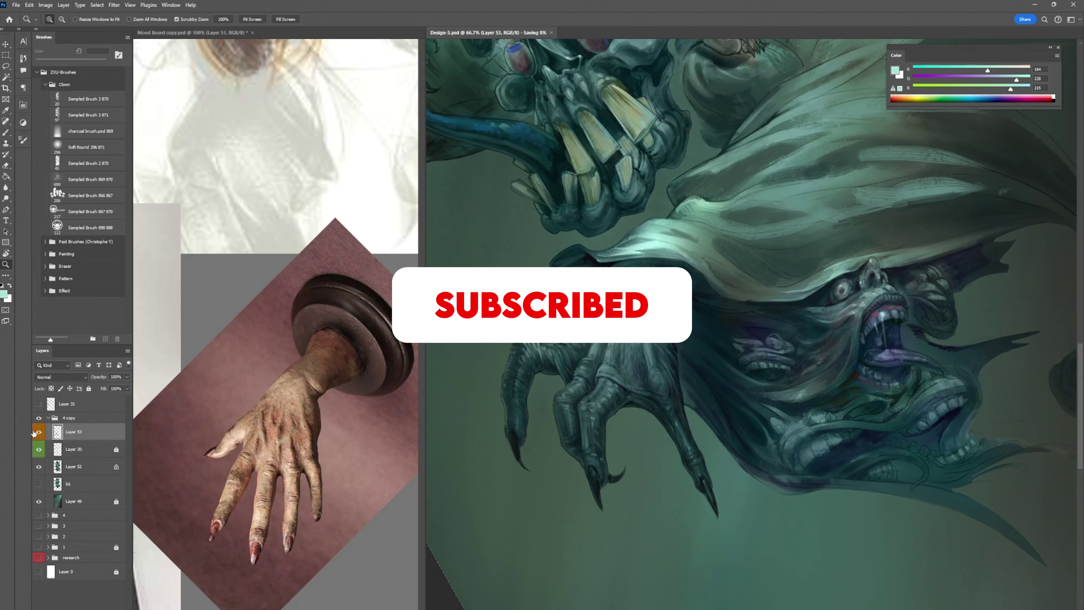